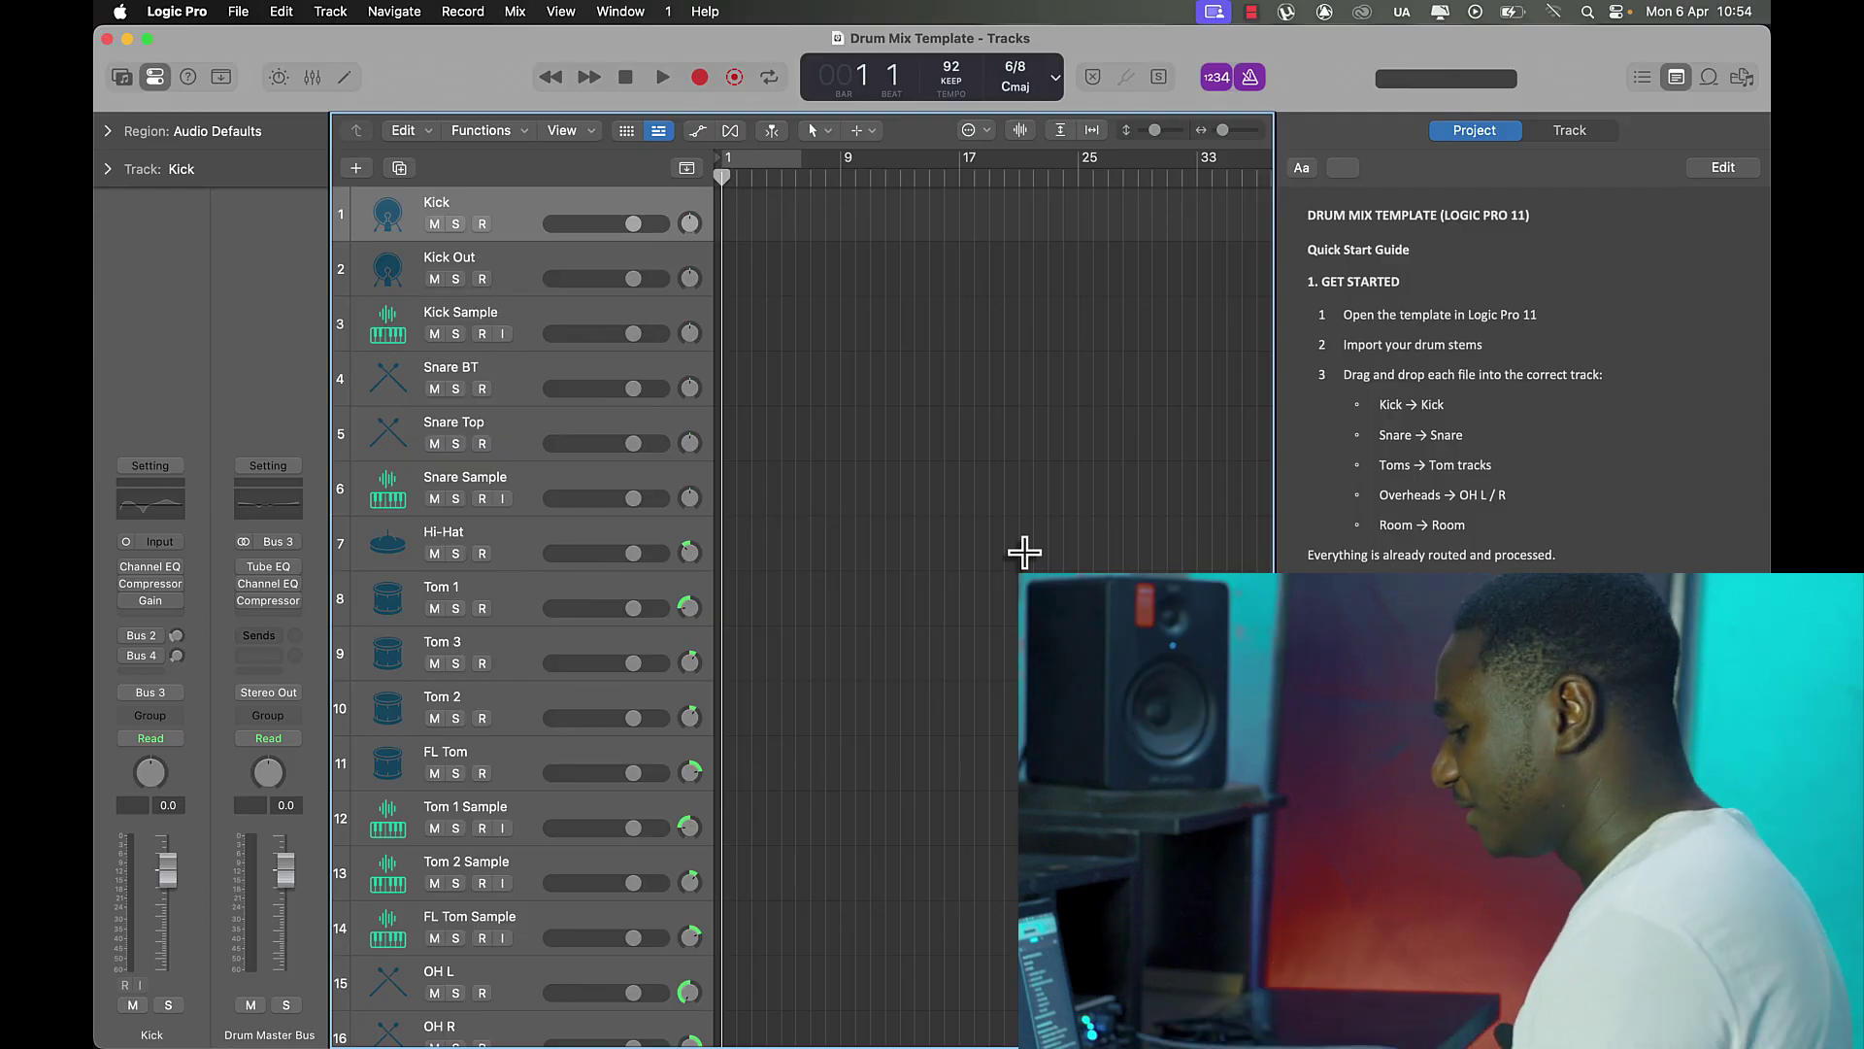
Fit all tracks in view, switch the notes to track notes, and read the sample replacement instructions for the Kick Sample track.
scroll(1025, 554, down, 4)
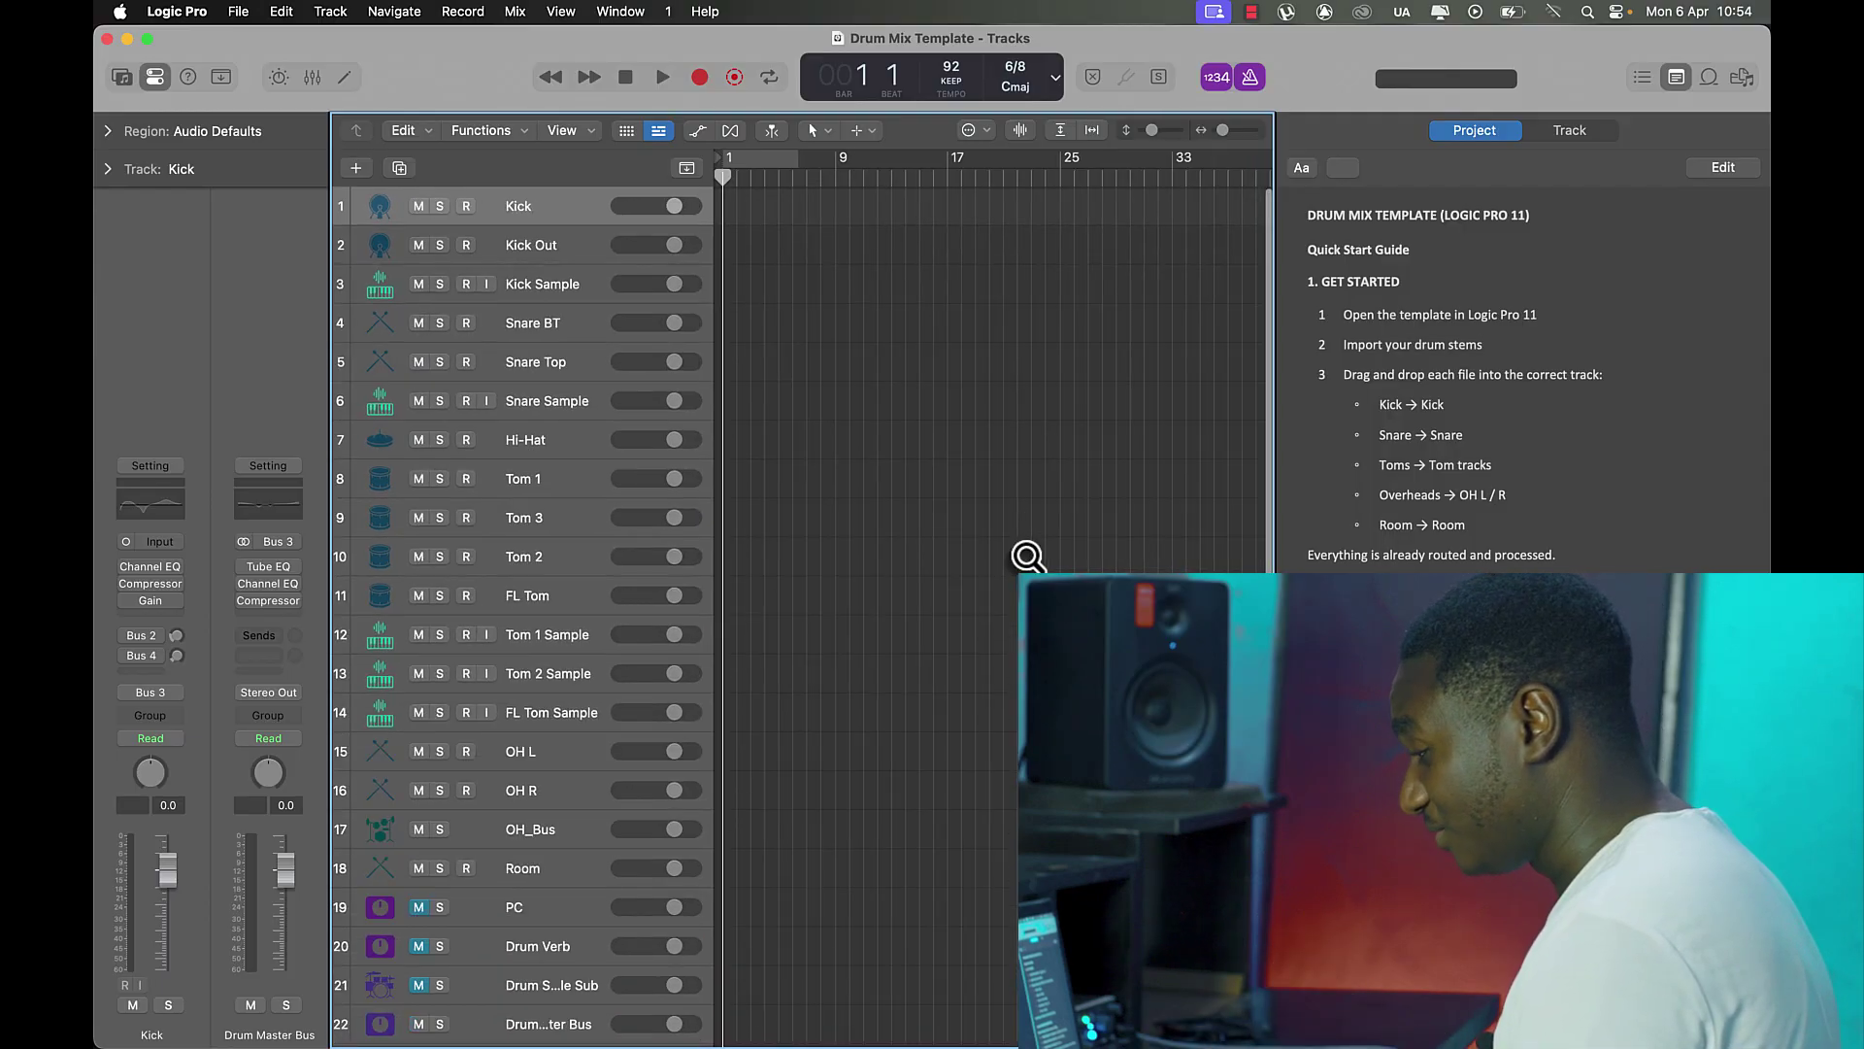
scroll(1028, 556, down, 2)
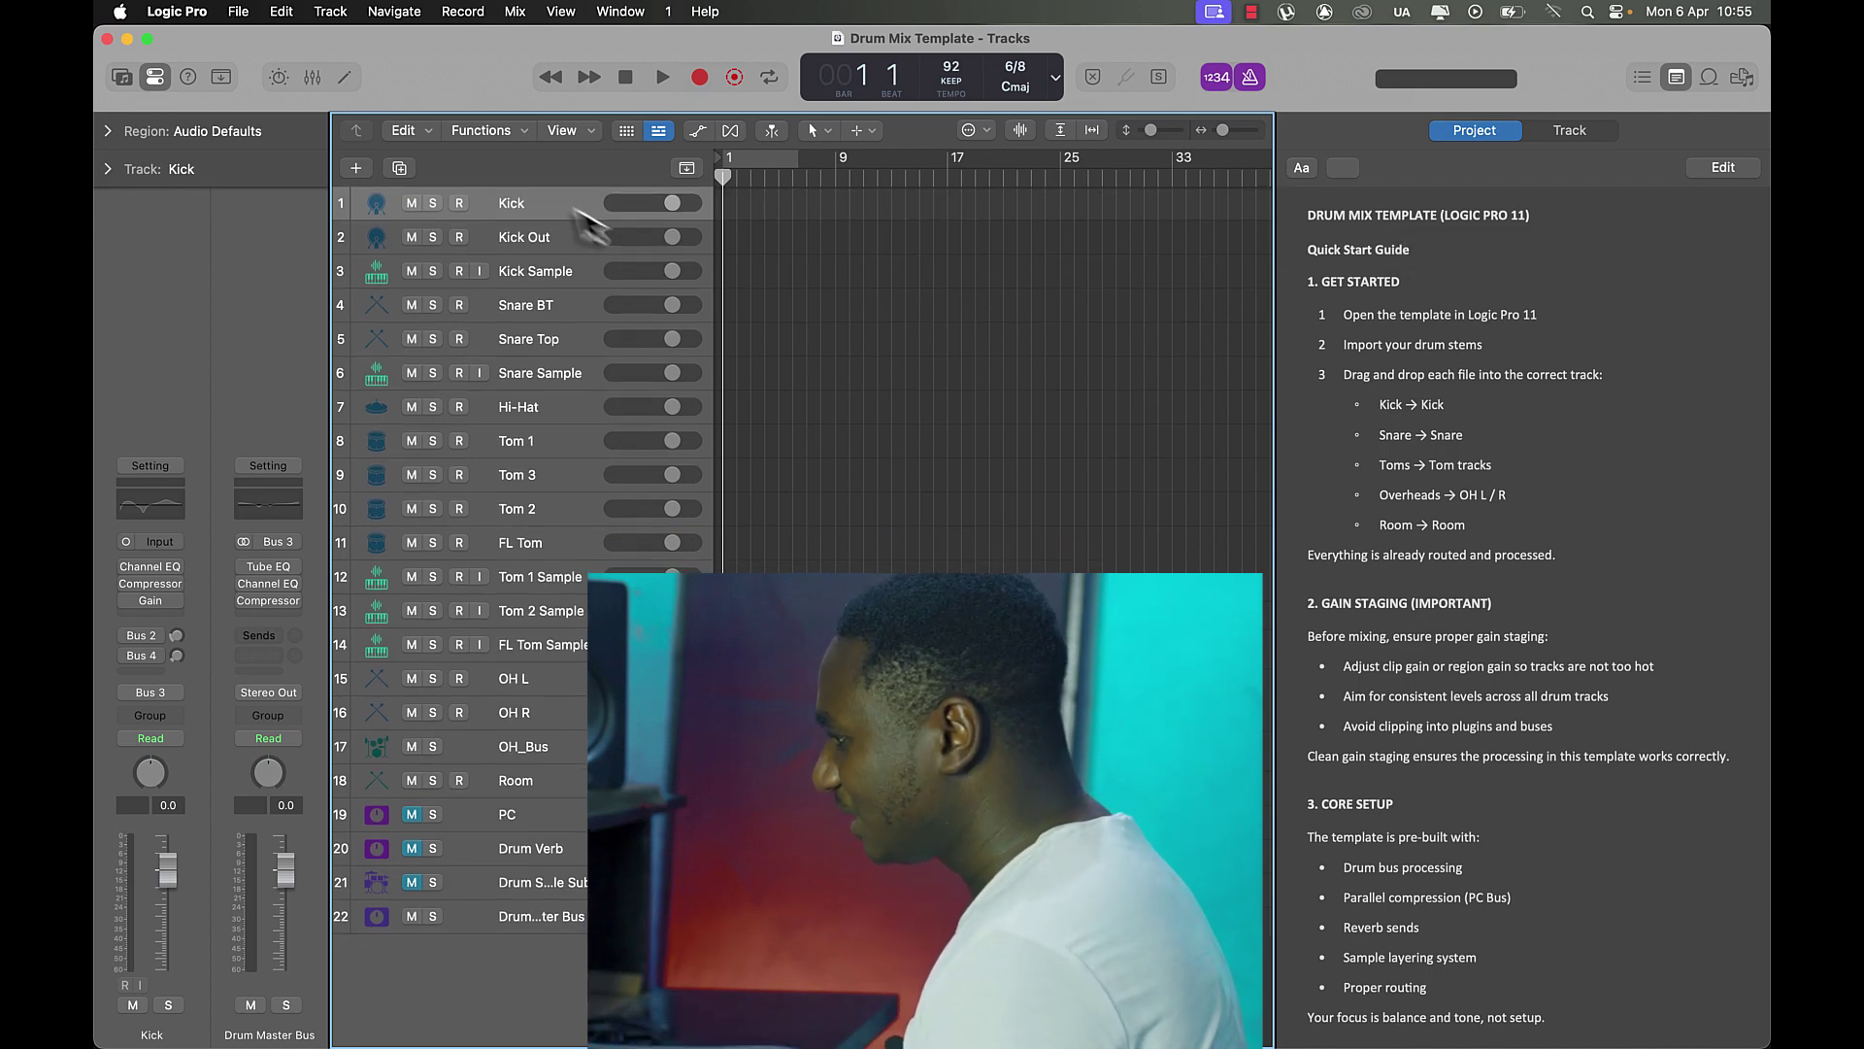
click(1558, 133)
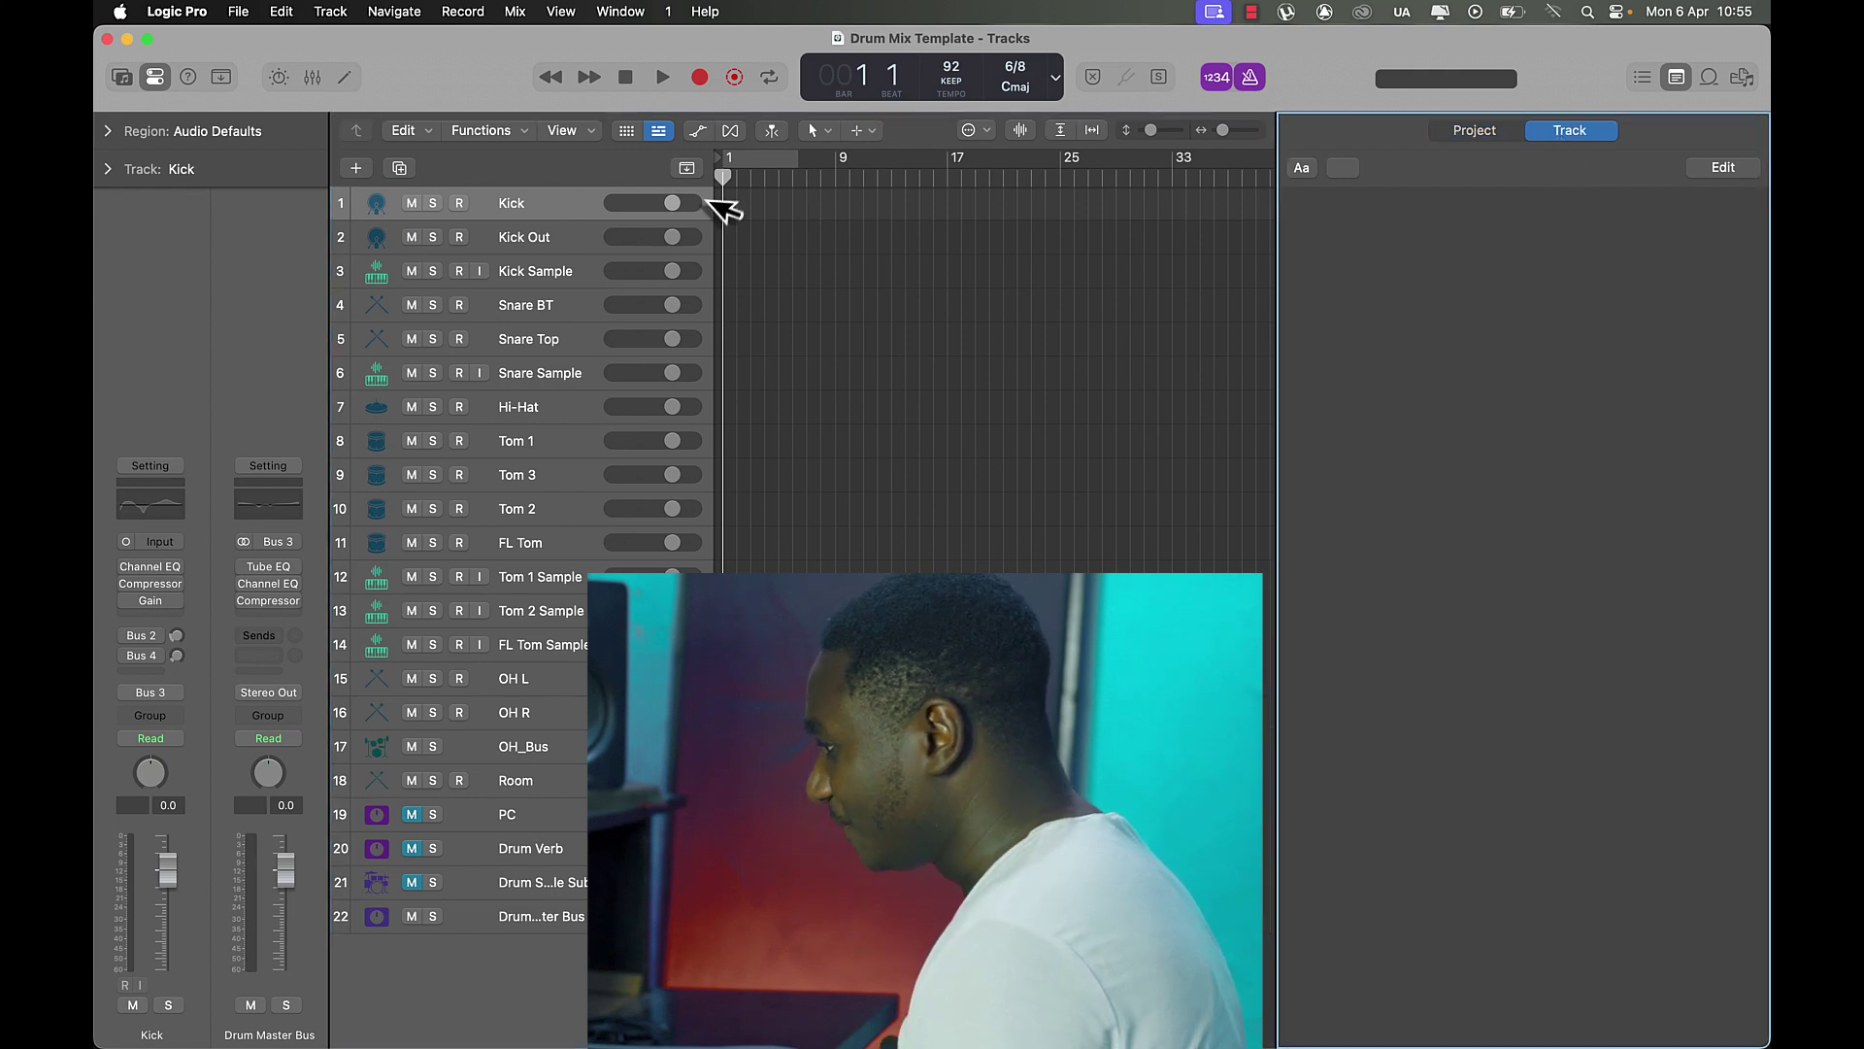
click(535, 247)
click(538, 280)
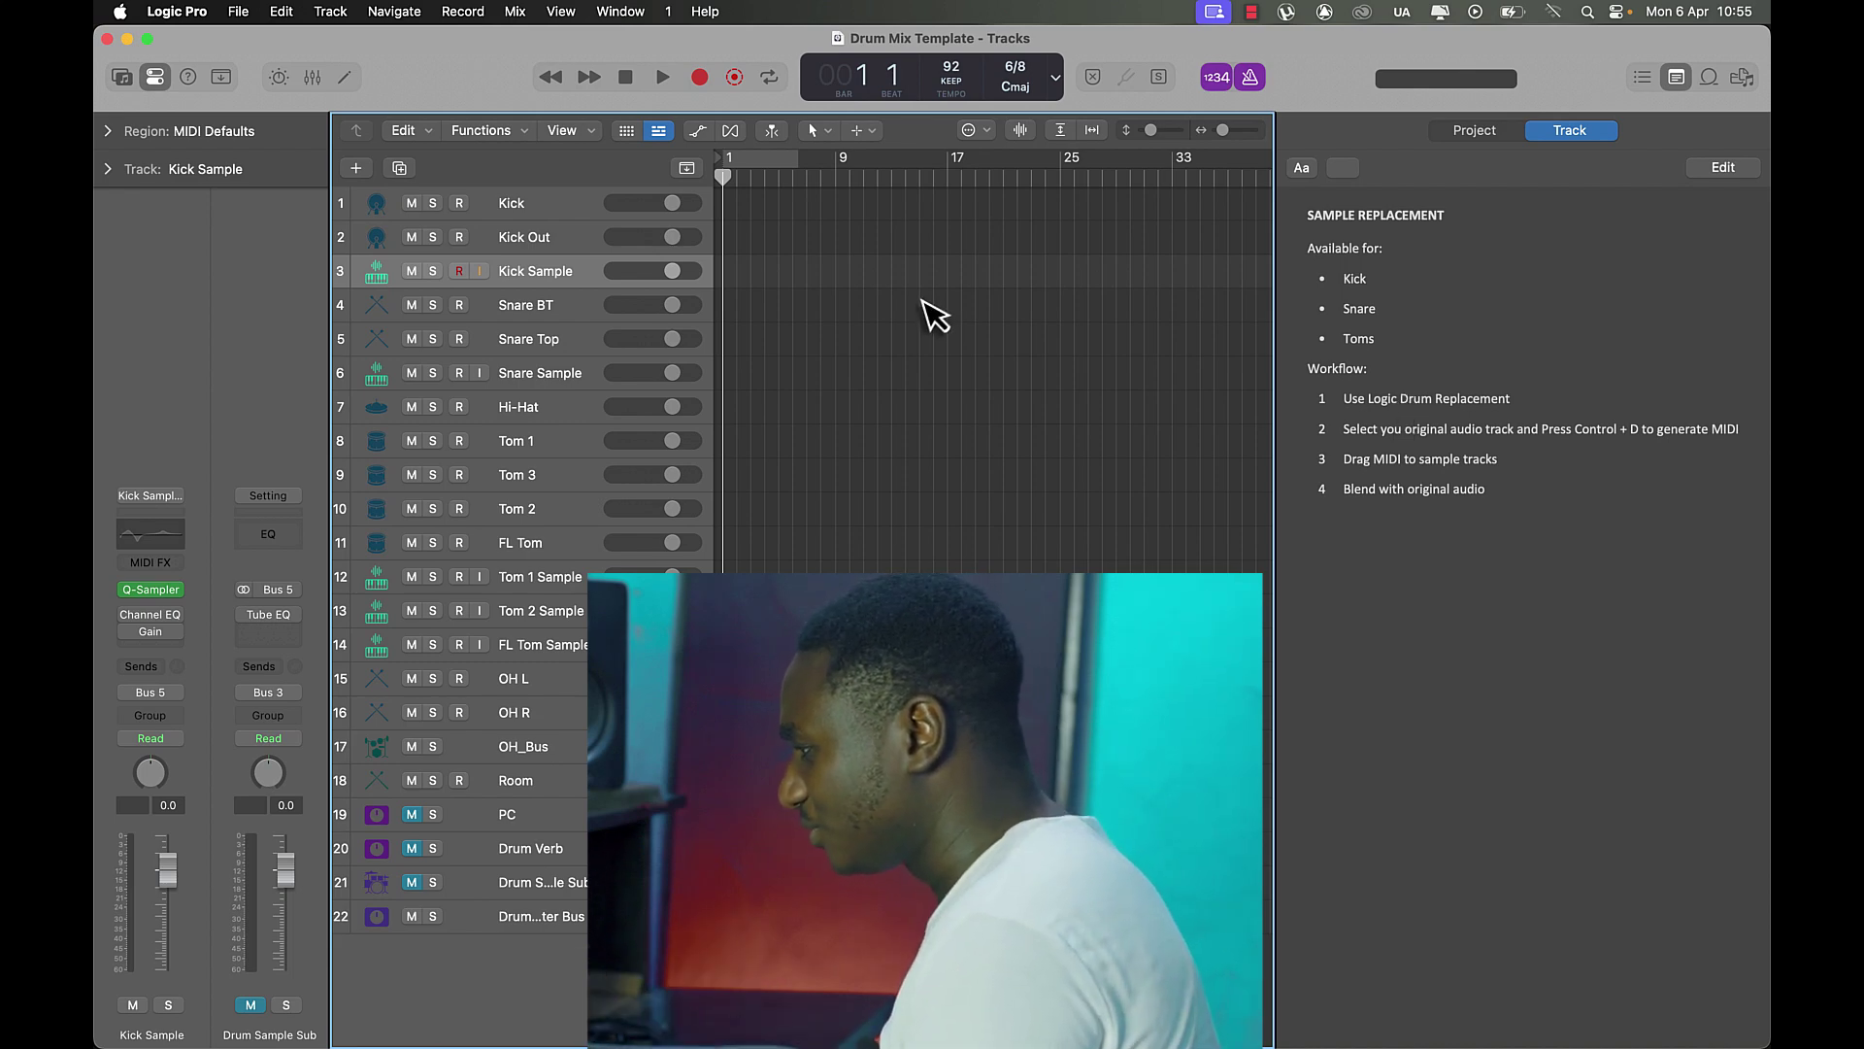
click(541, 239)
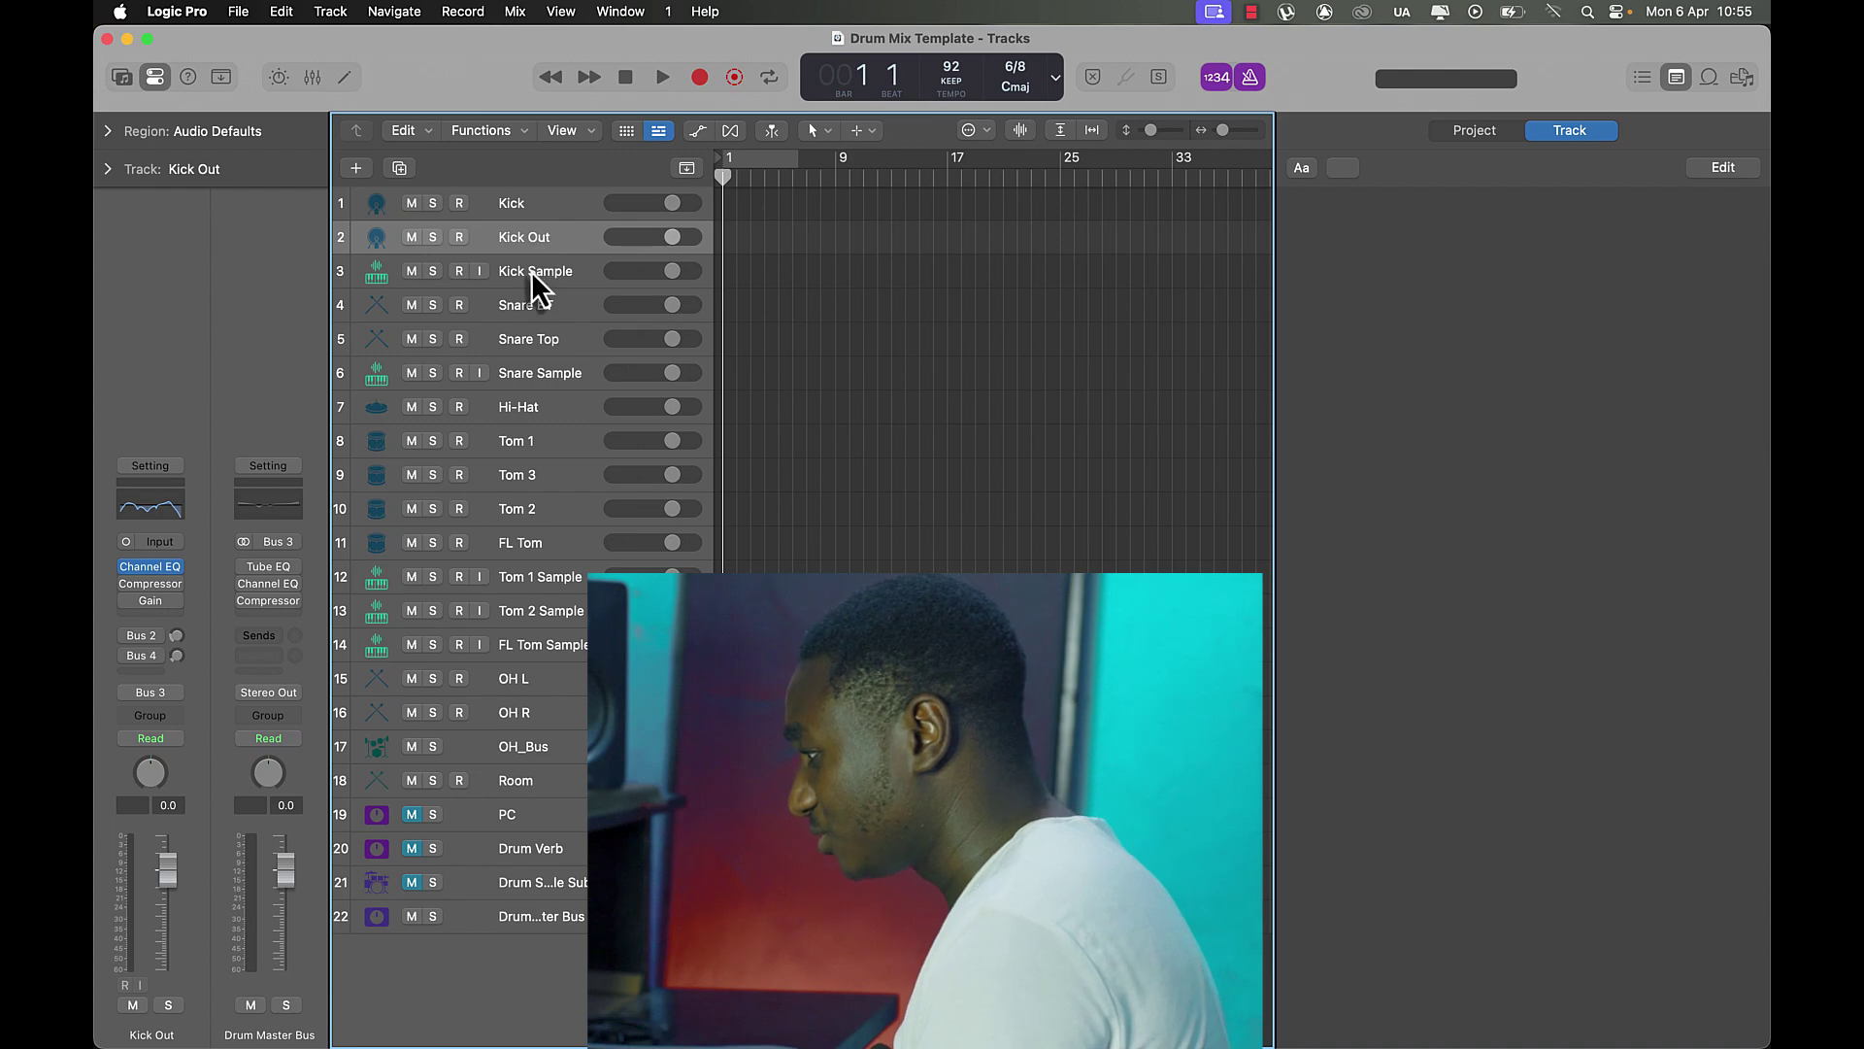
click(532, 271)
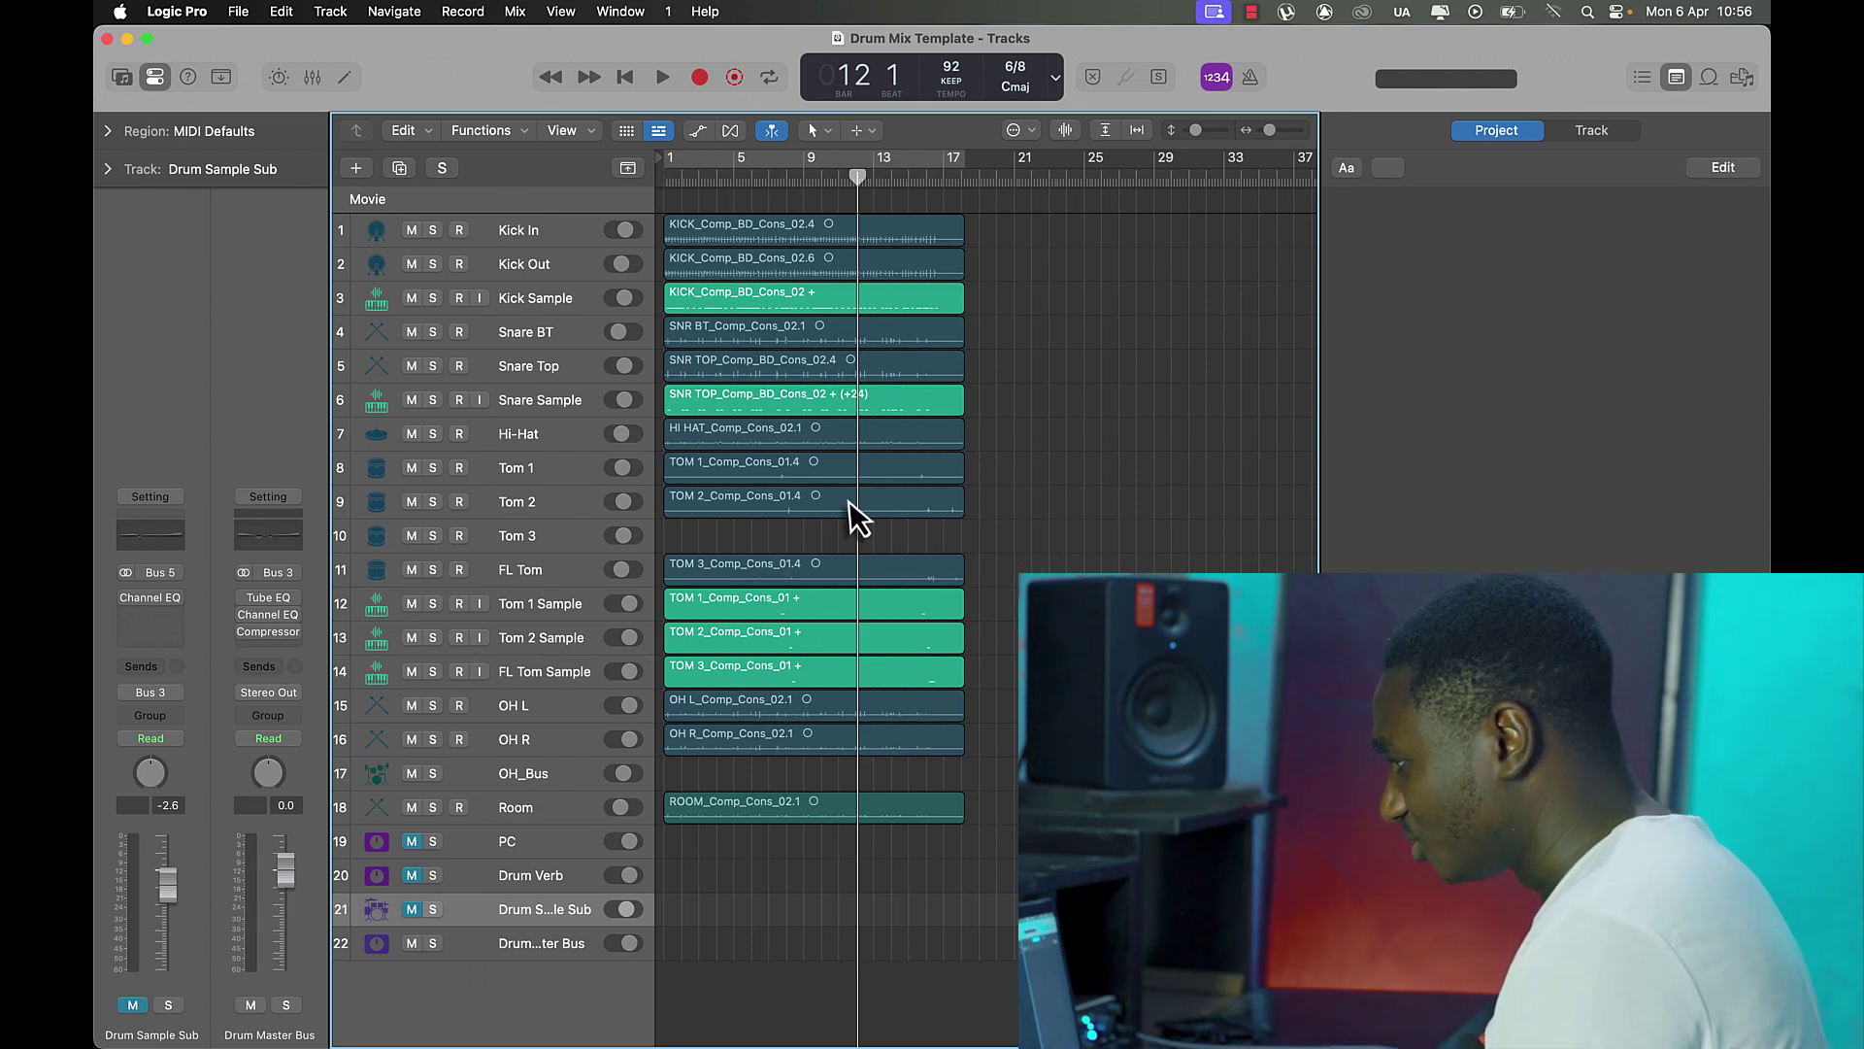
Mute the Kick Sample, Snare Sample, Tom 1 Sample, Tom 2 Sample and FL Tom Sample tracks, and hide the notes.
click(412, 298)
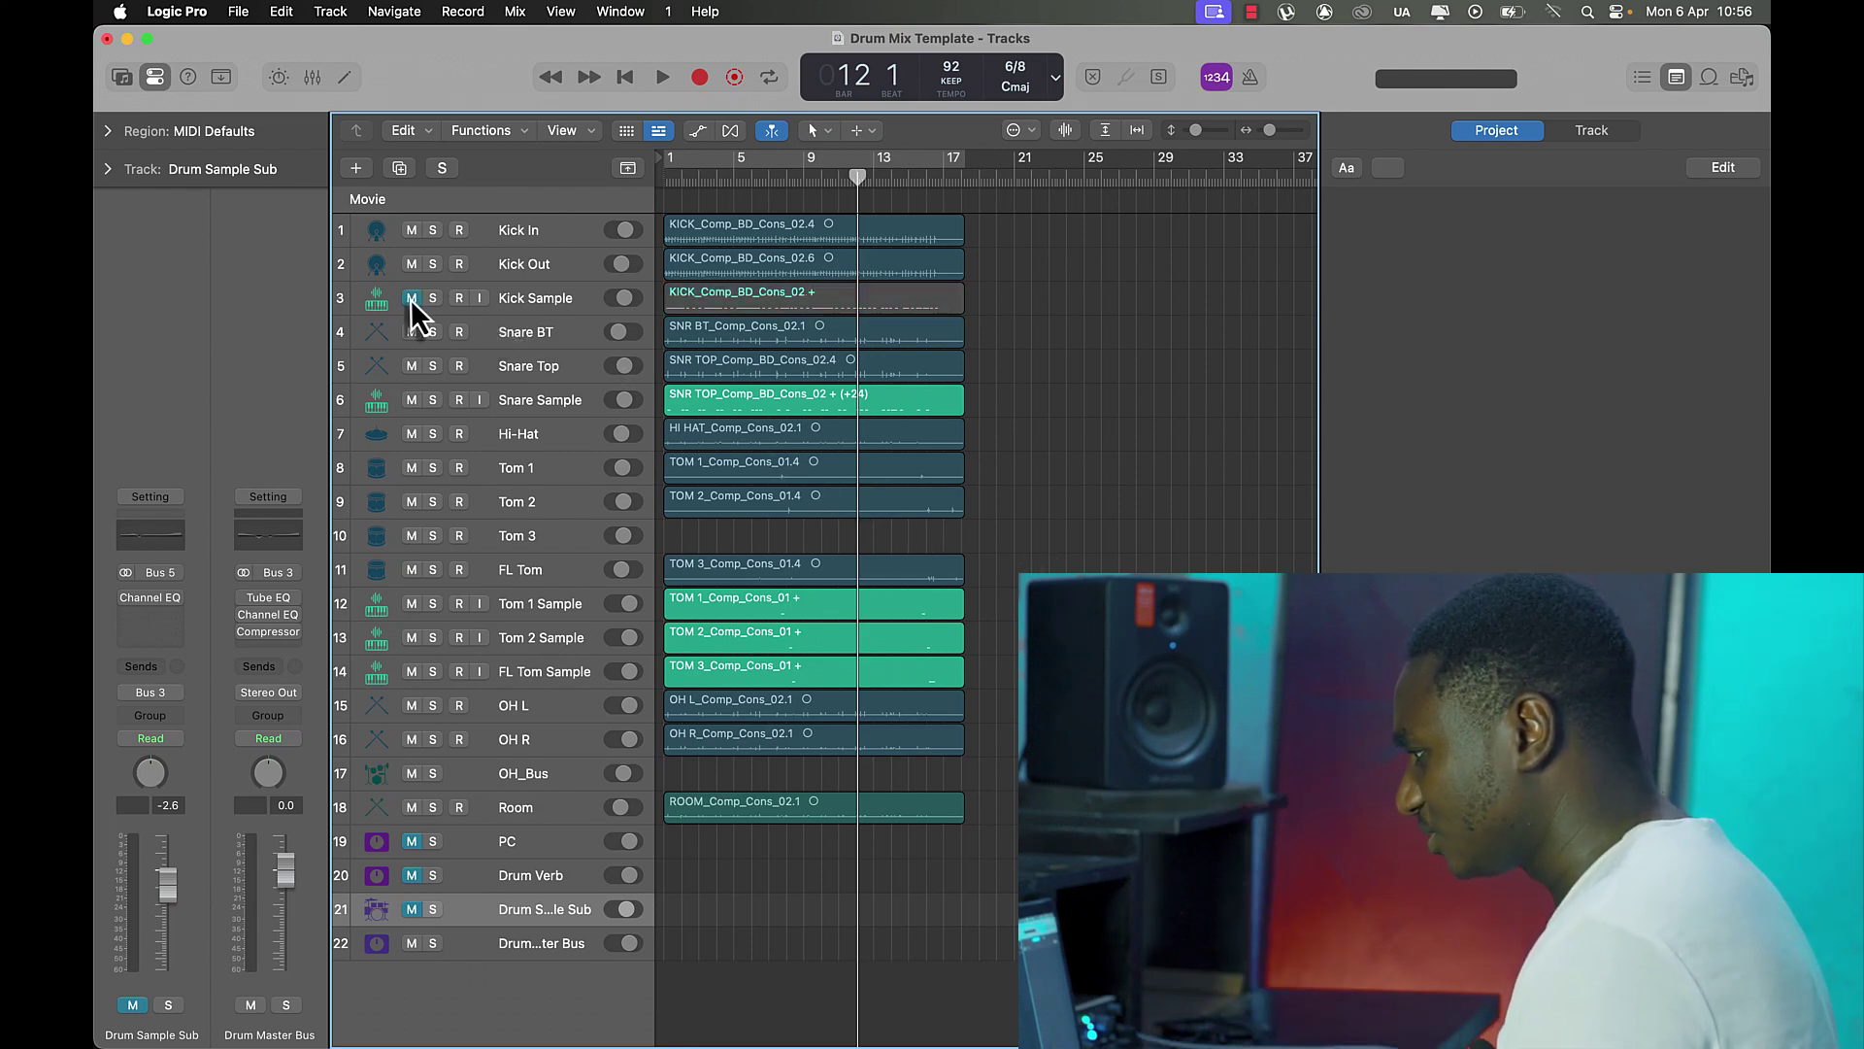
click(412, 400)
click(411, 604)
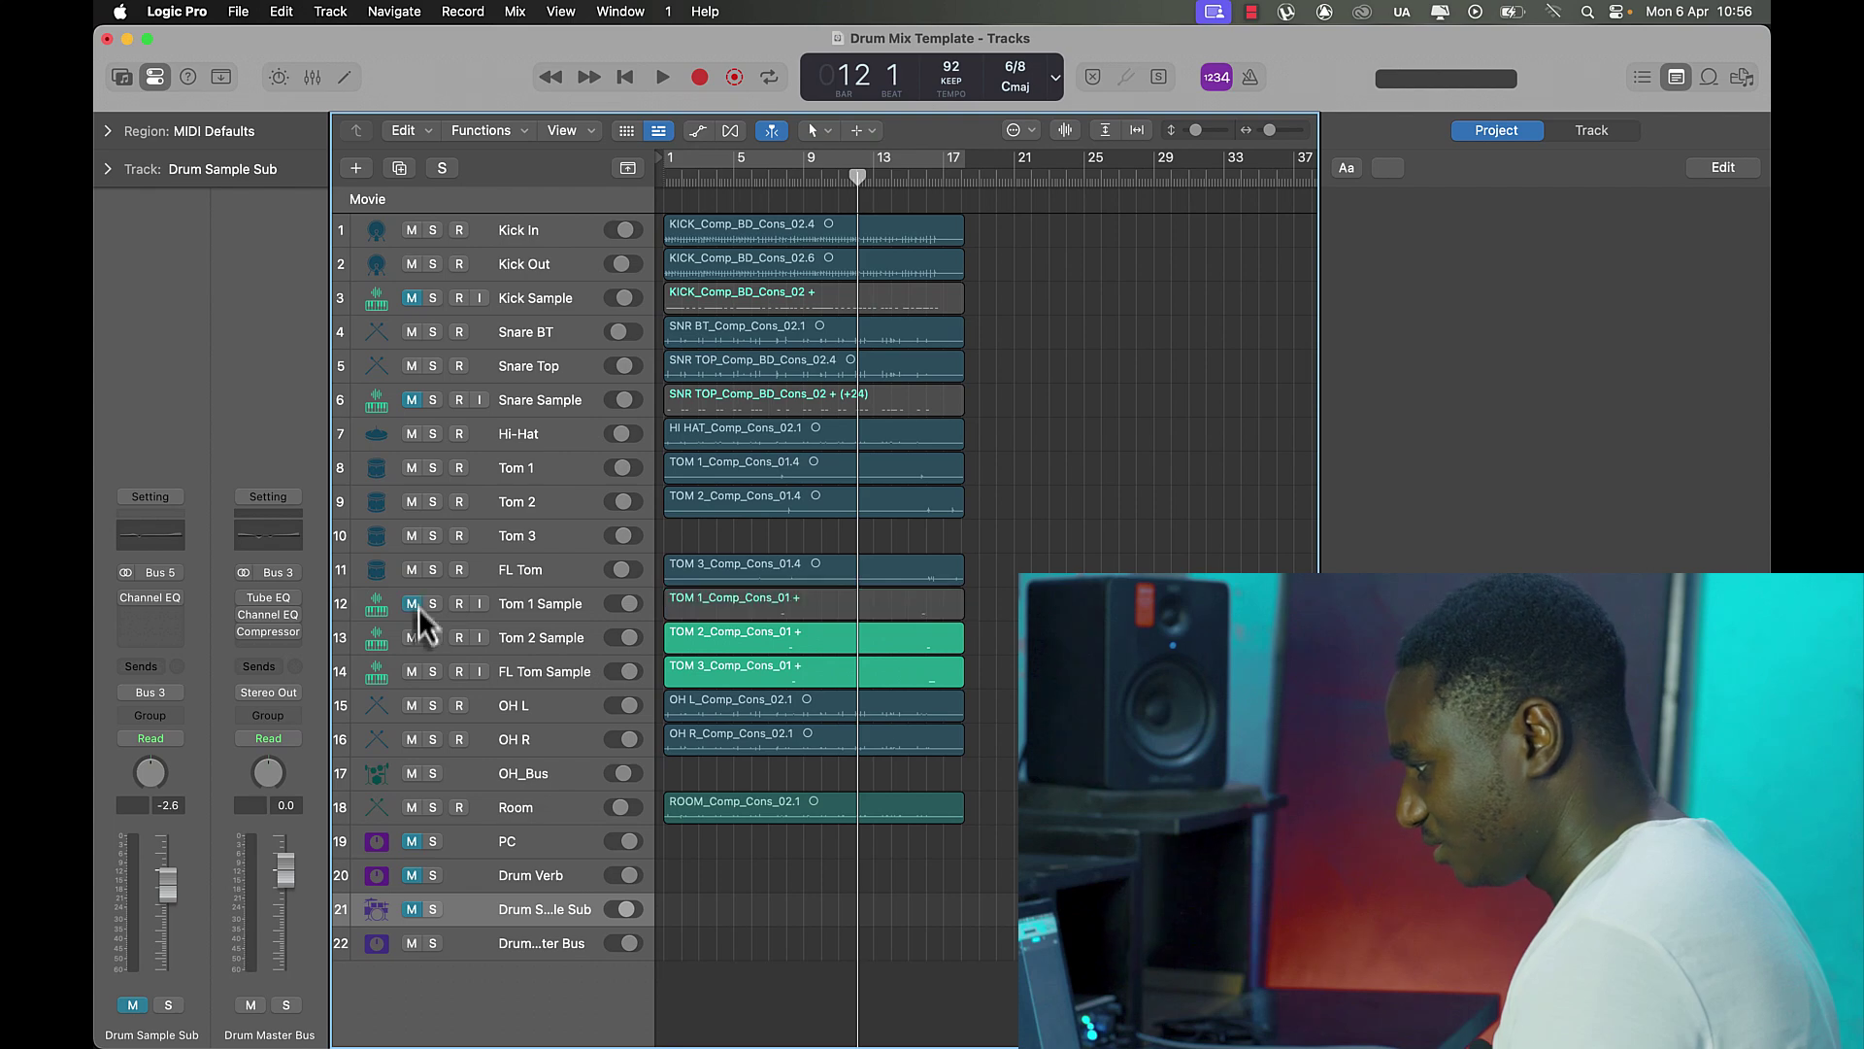
click(411, 638)
click(412, 672)
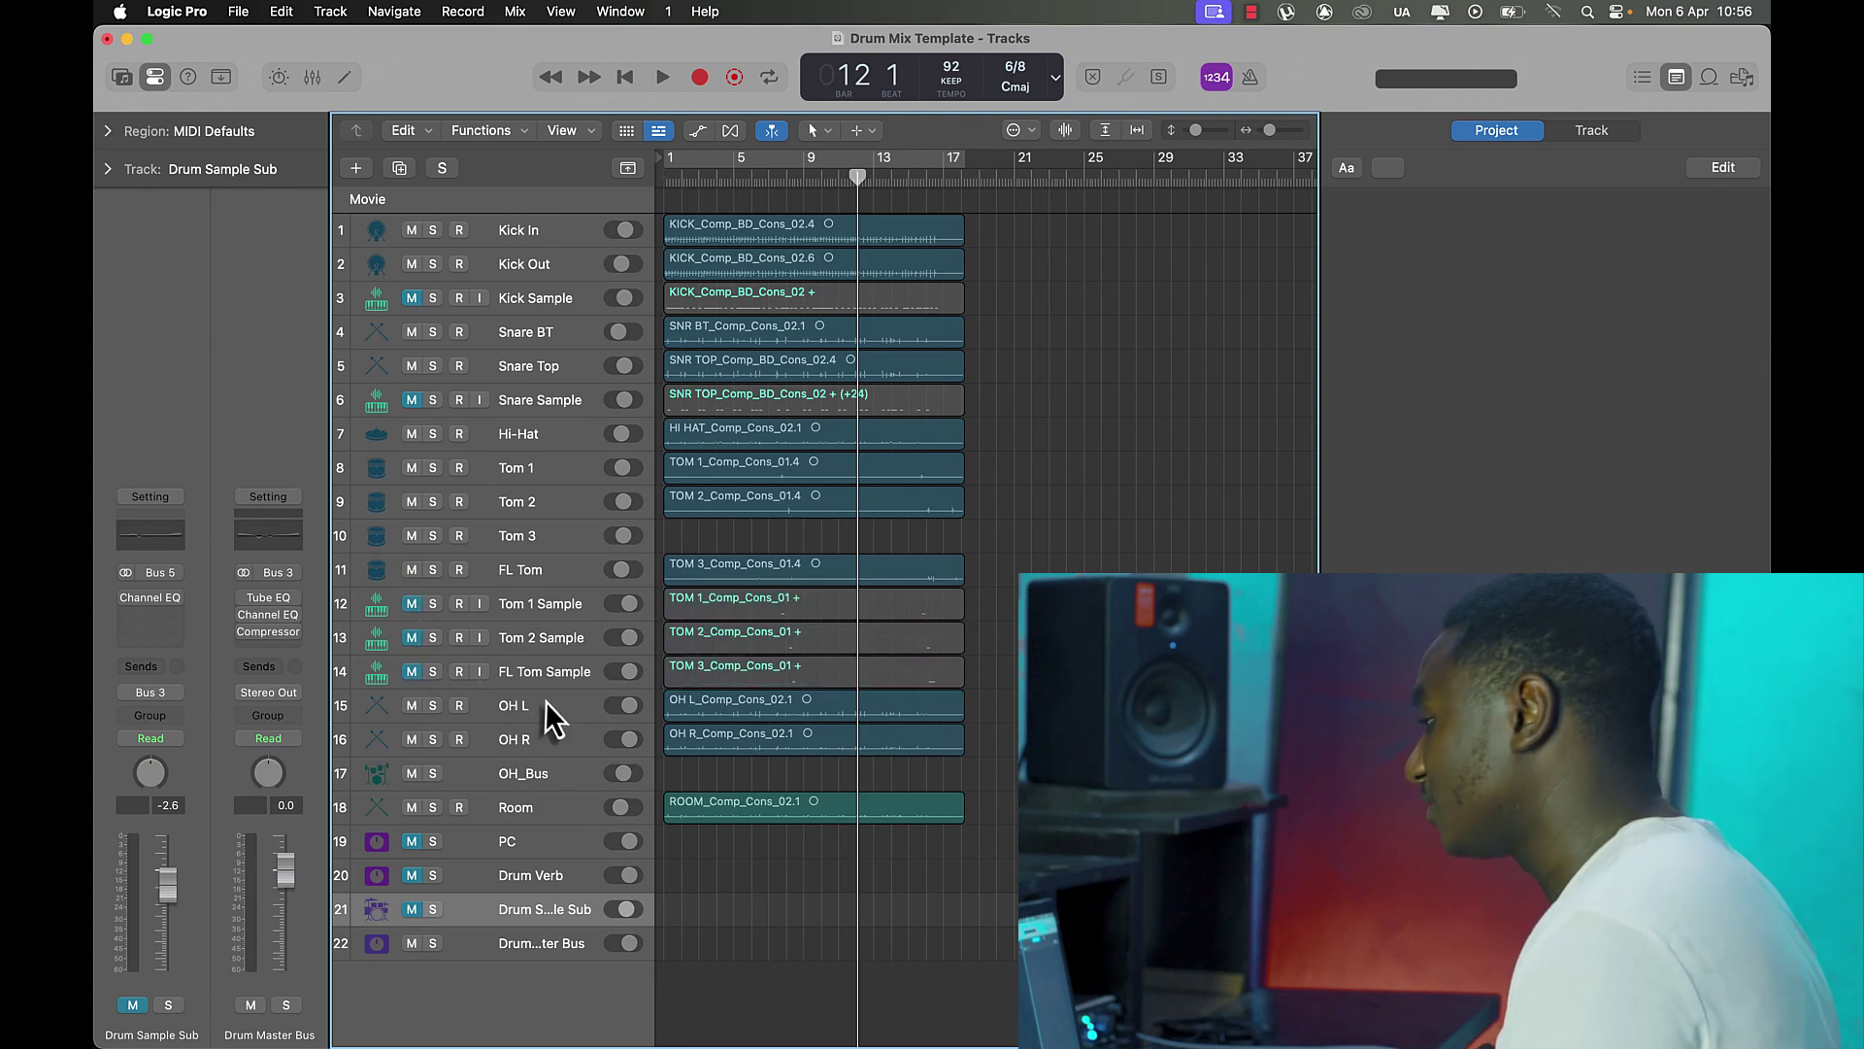
scroll(880, 475, up, 2)
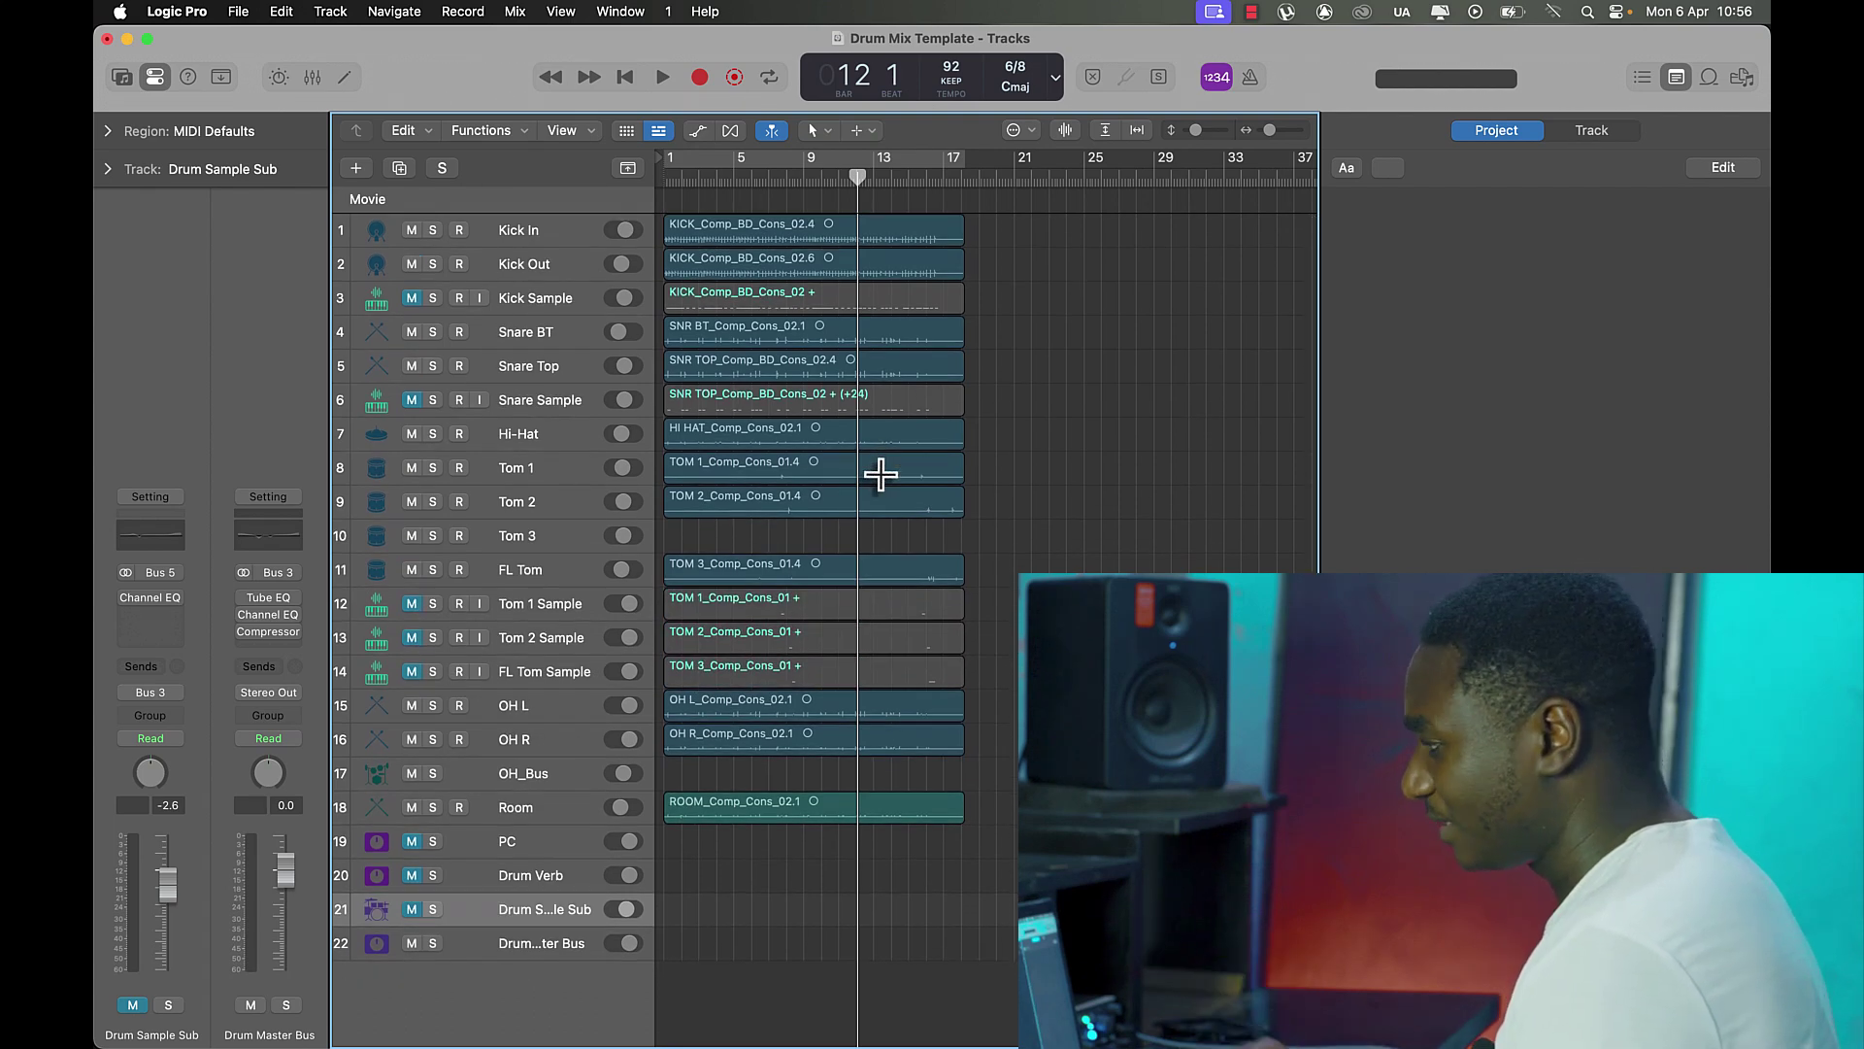
click(1687, 81)
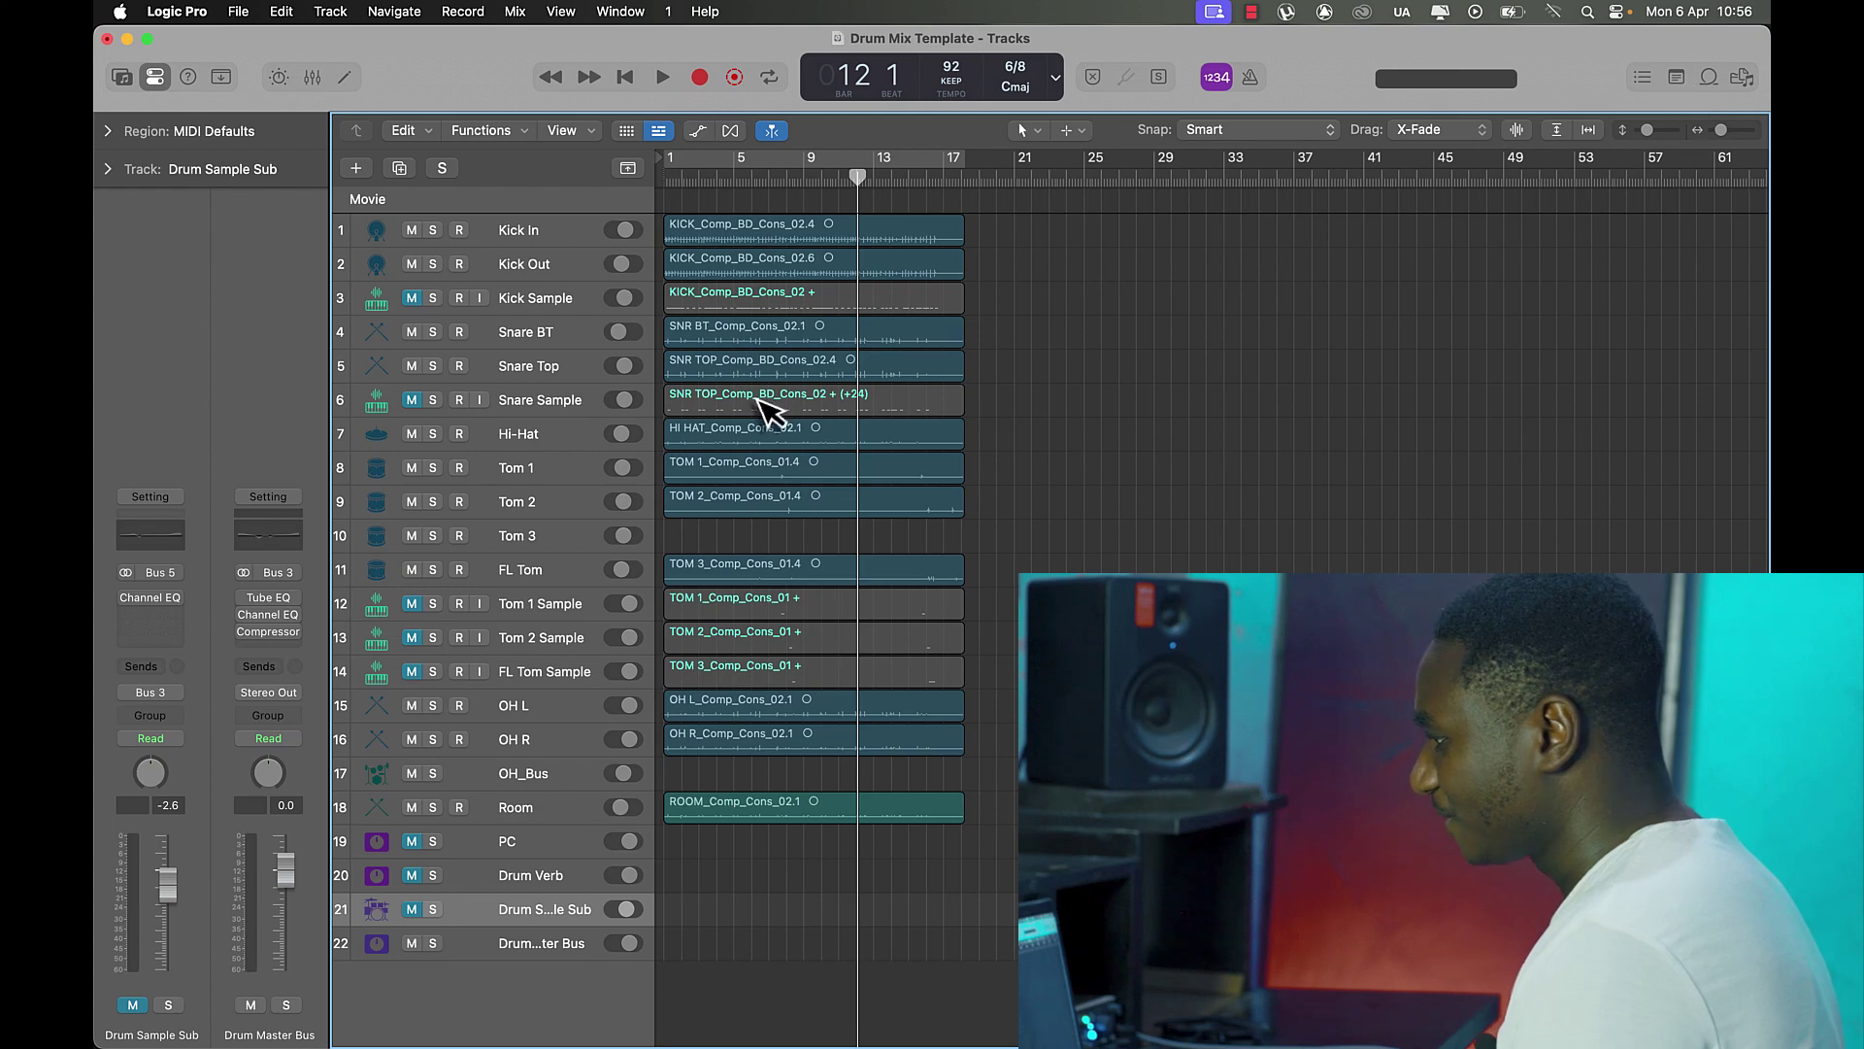
Select all tracks from Kick In through Room and pull their mixer faders fully down together.
click(519, 248)
scroll(520, 249, down, 2)
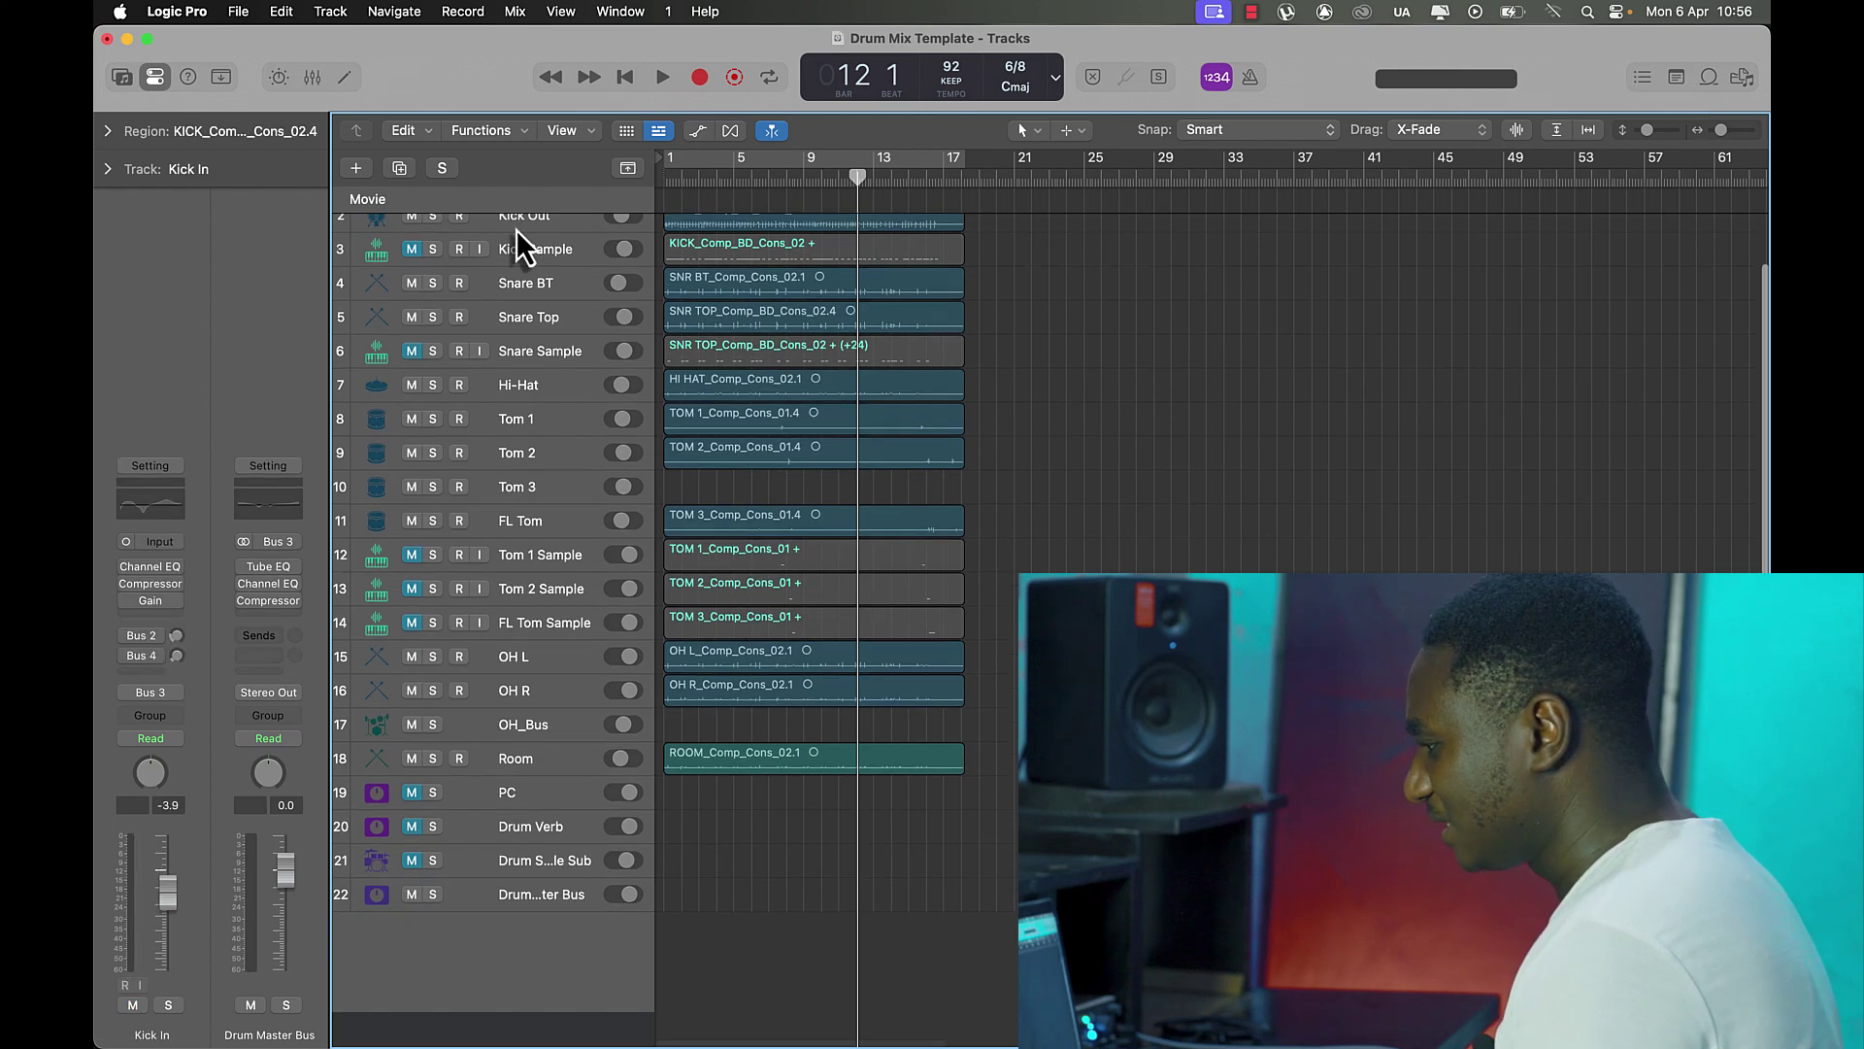
shift+click(565, 807)
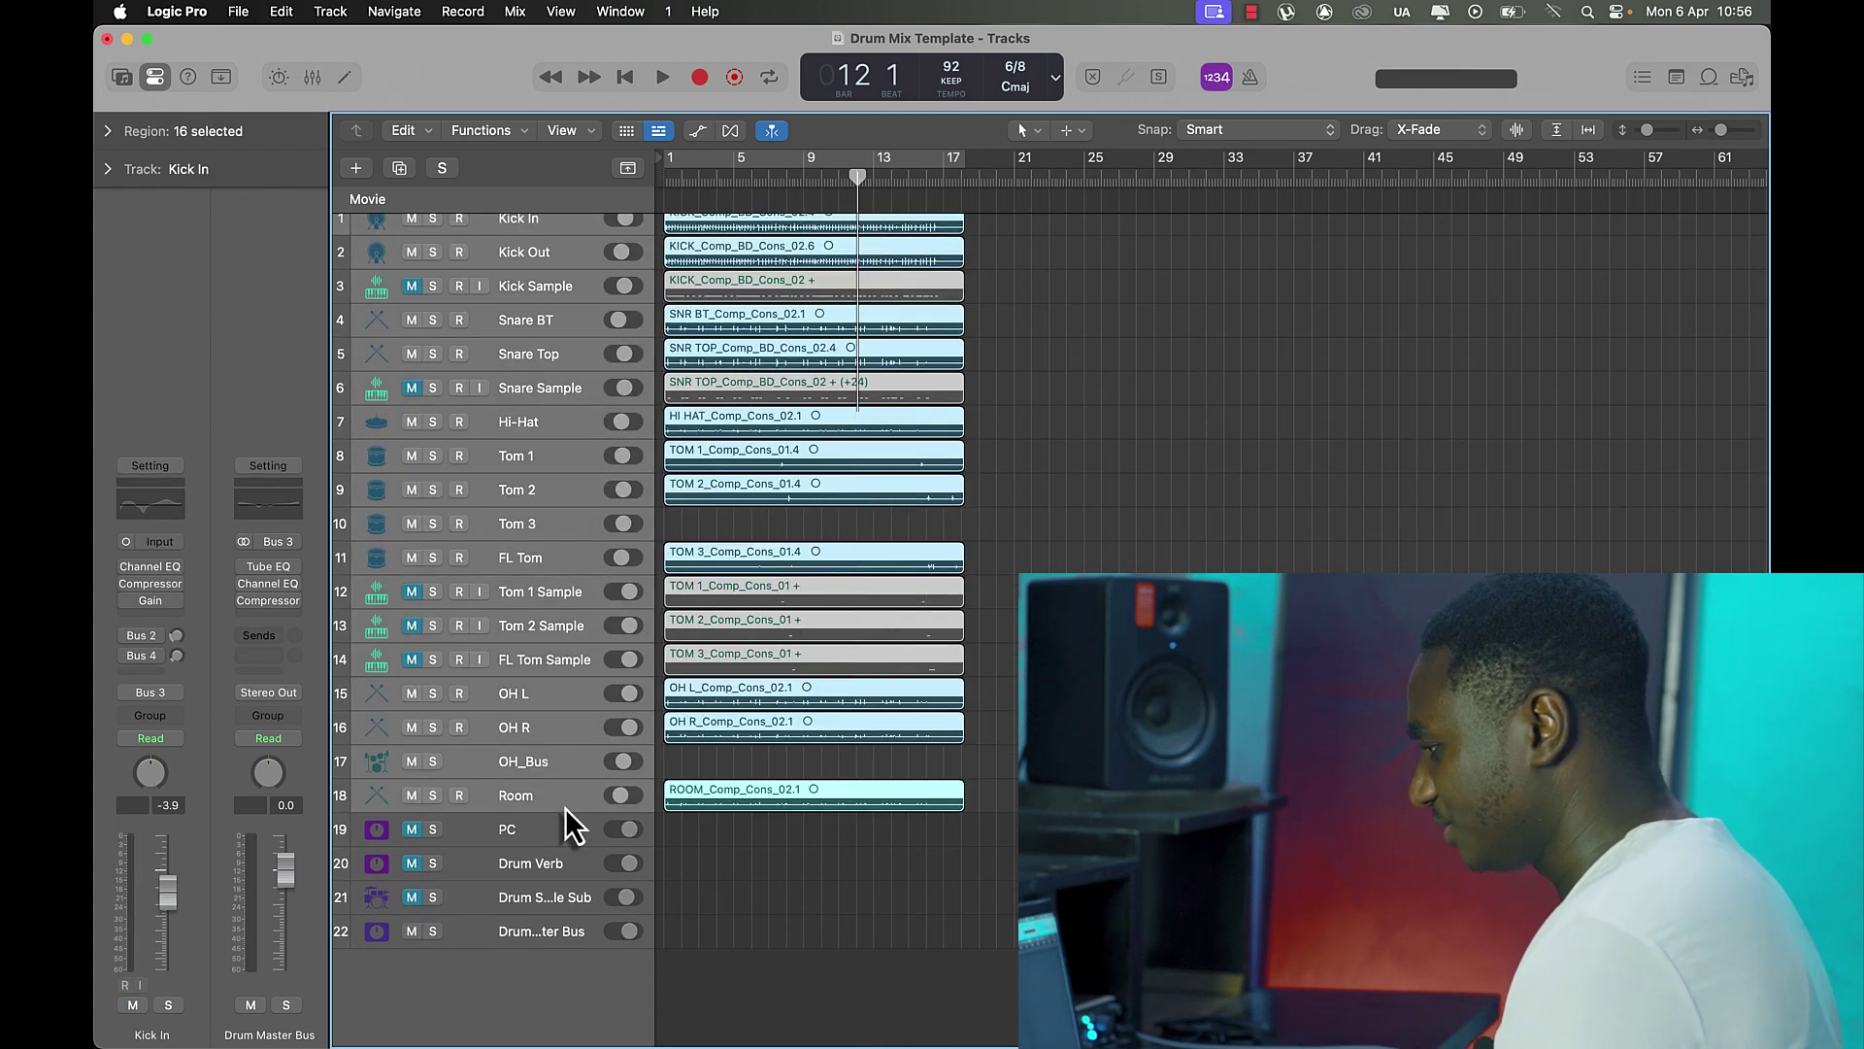
key(x)
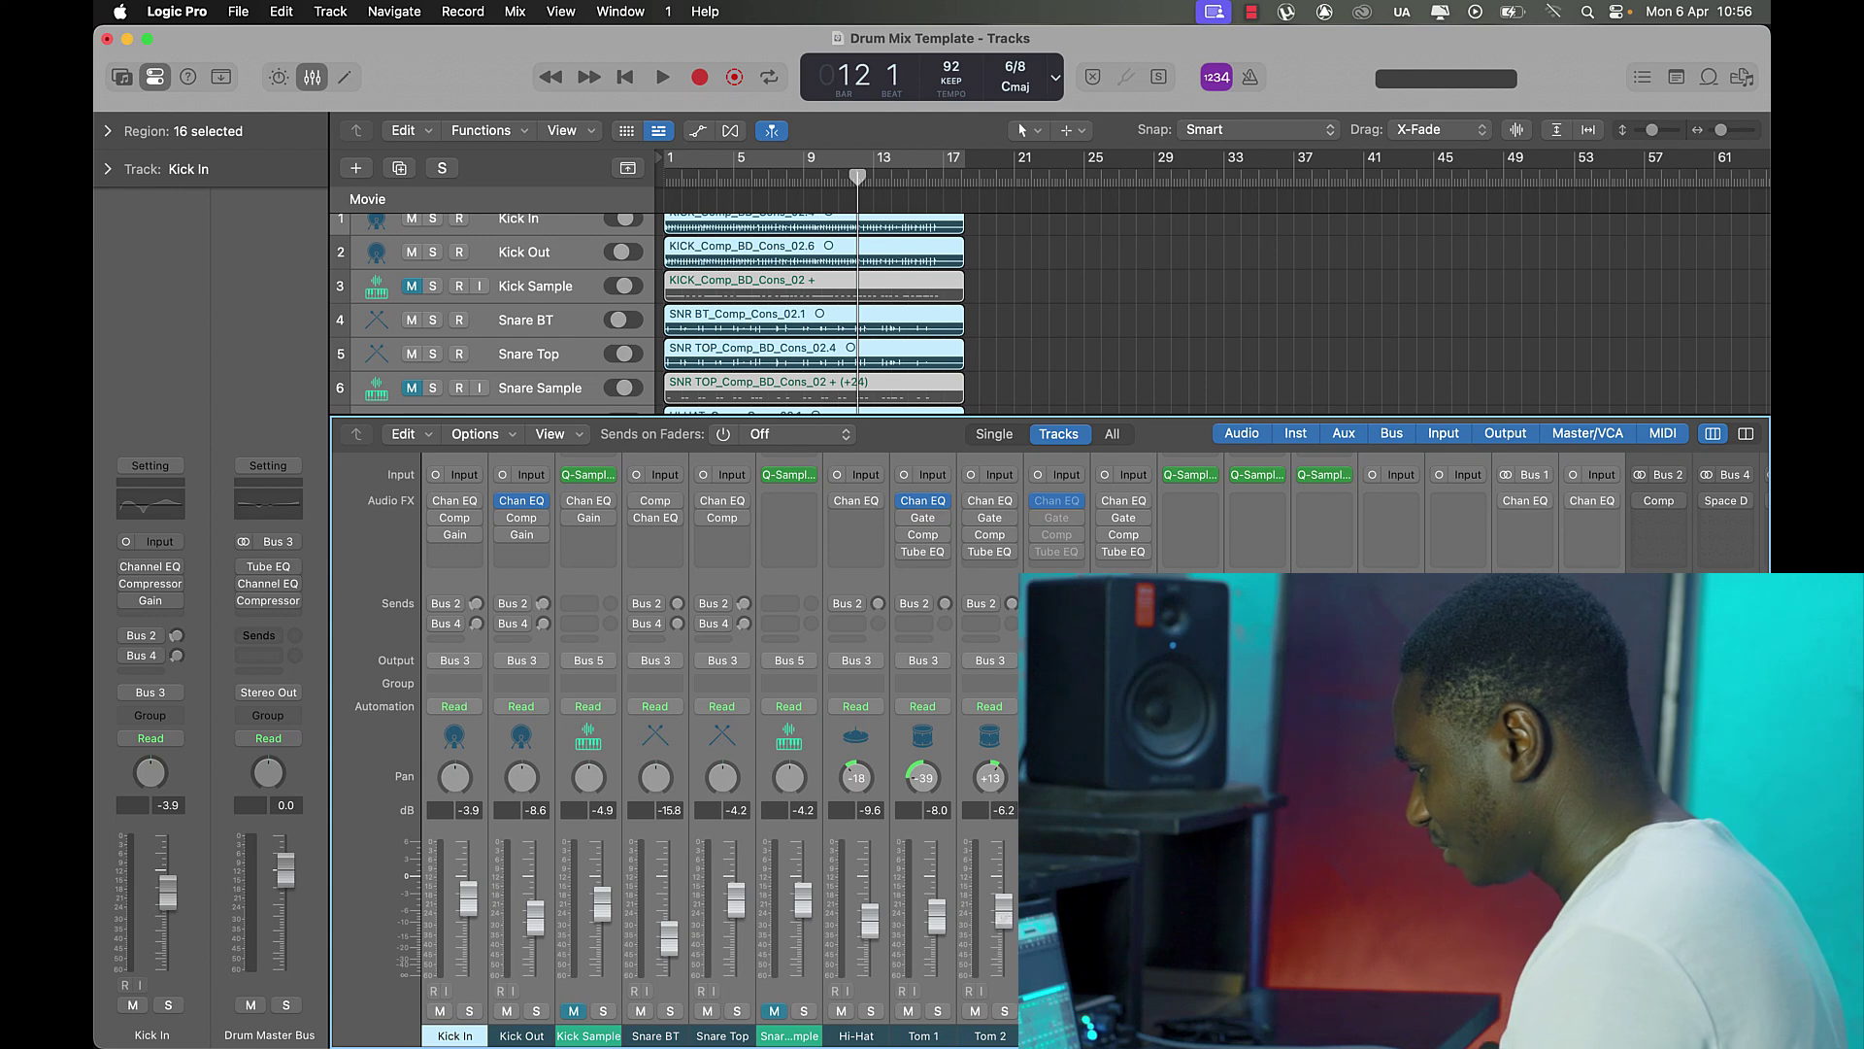
drag(1003, 911, 1003, 975)
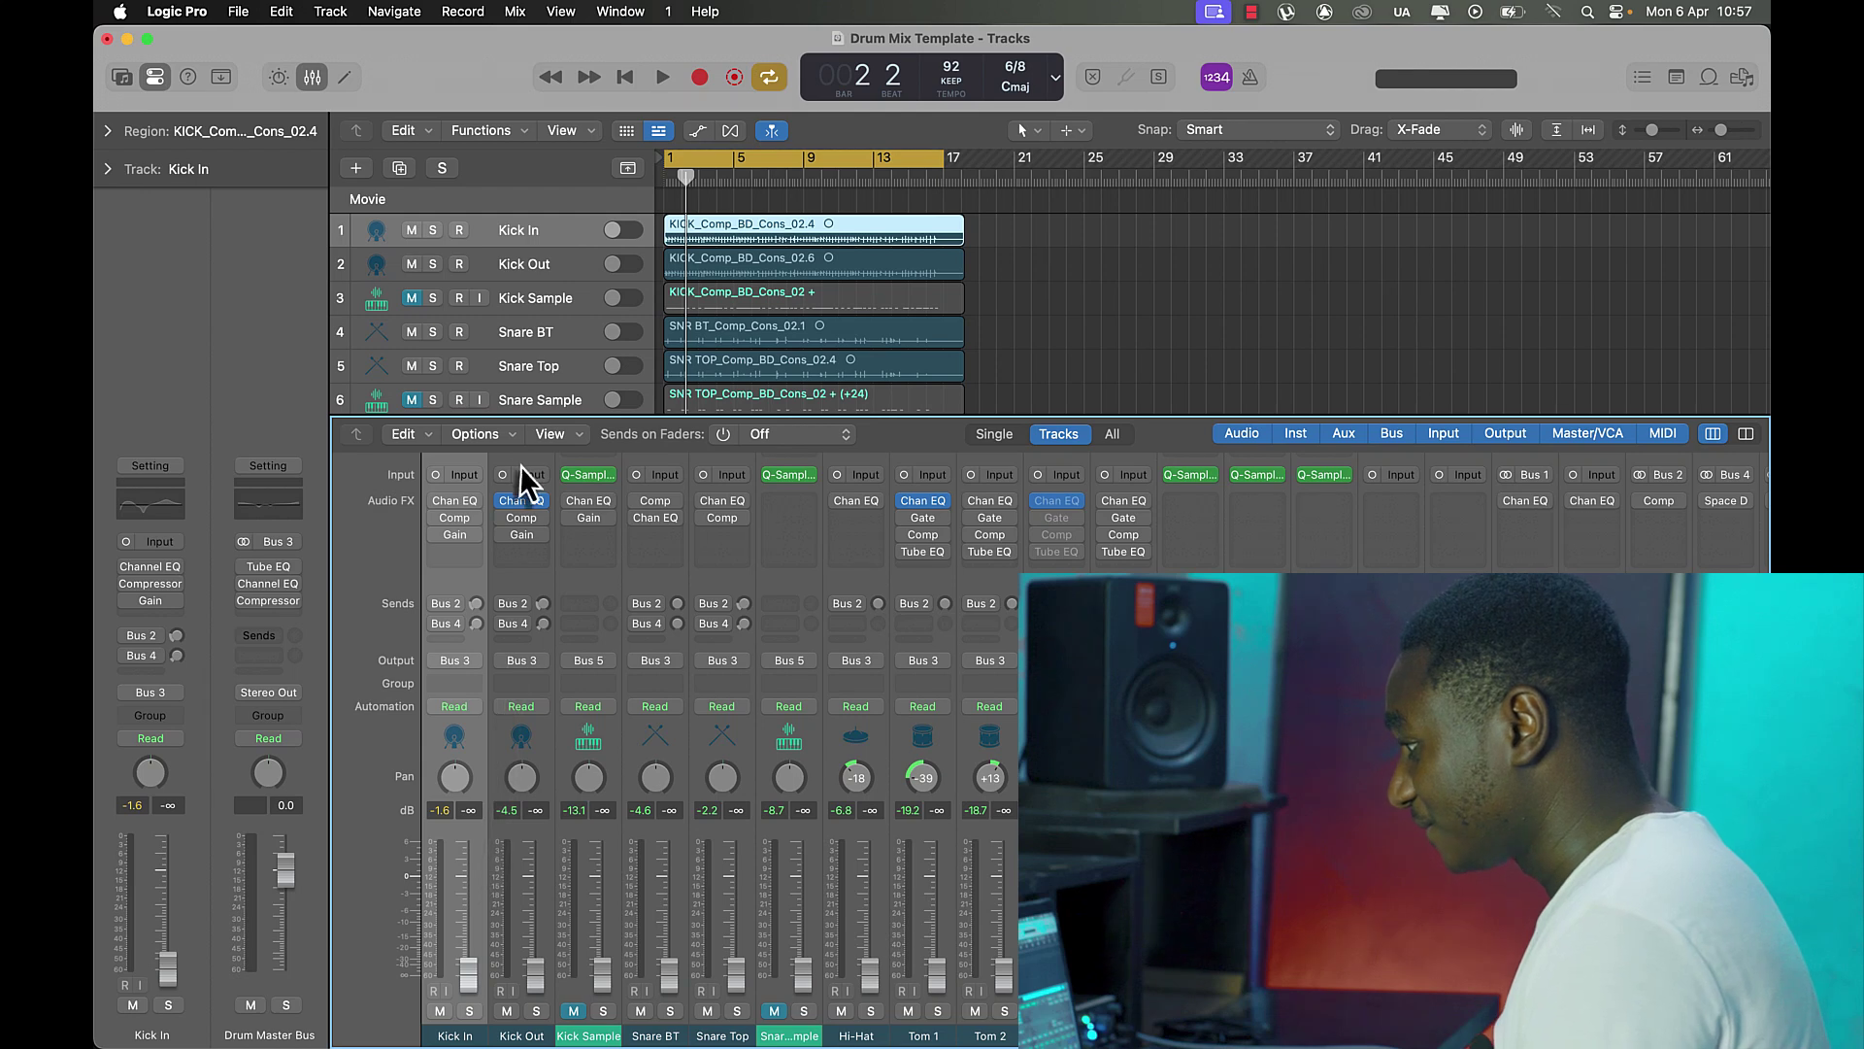
click(548, 270)
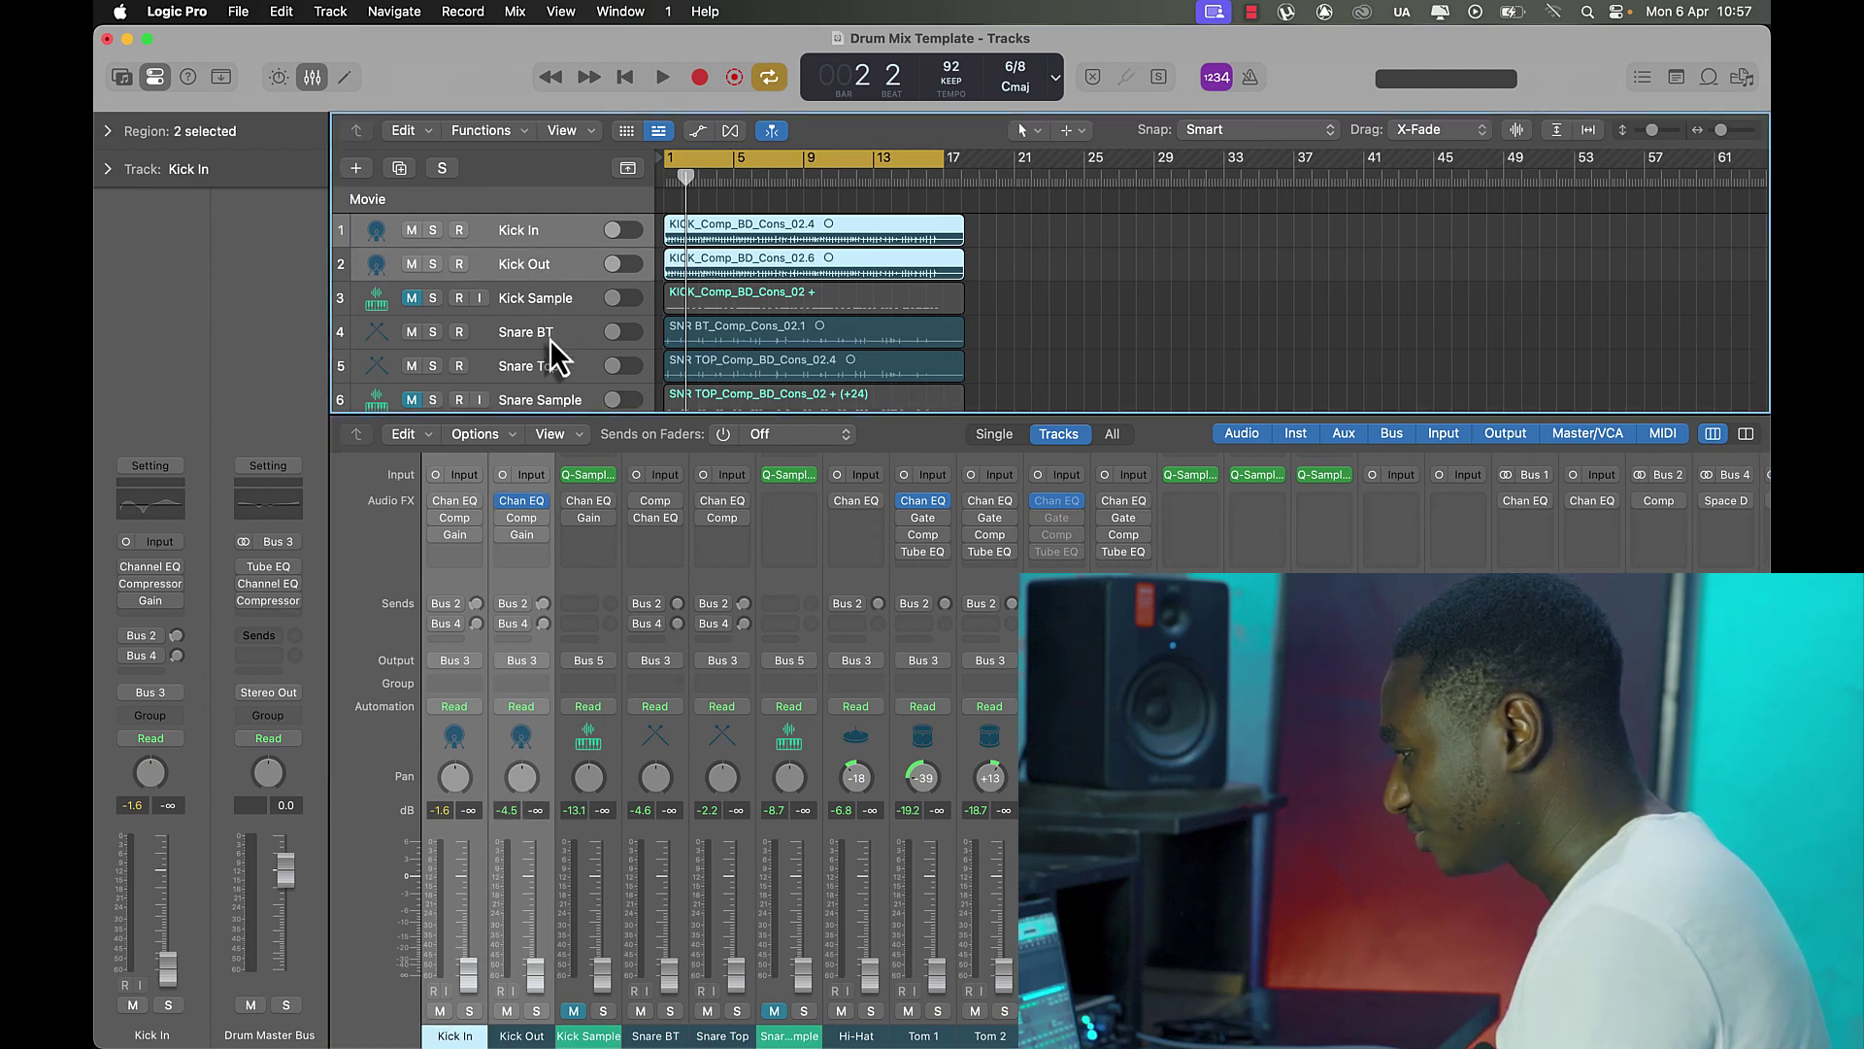
click(550, 340)
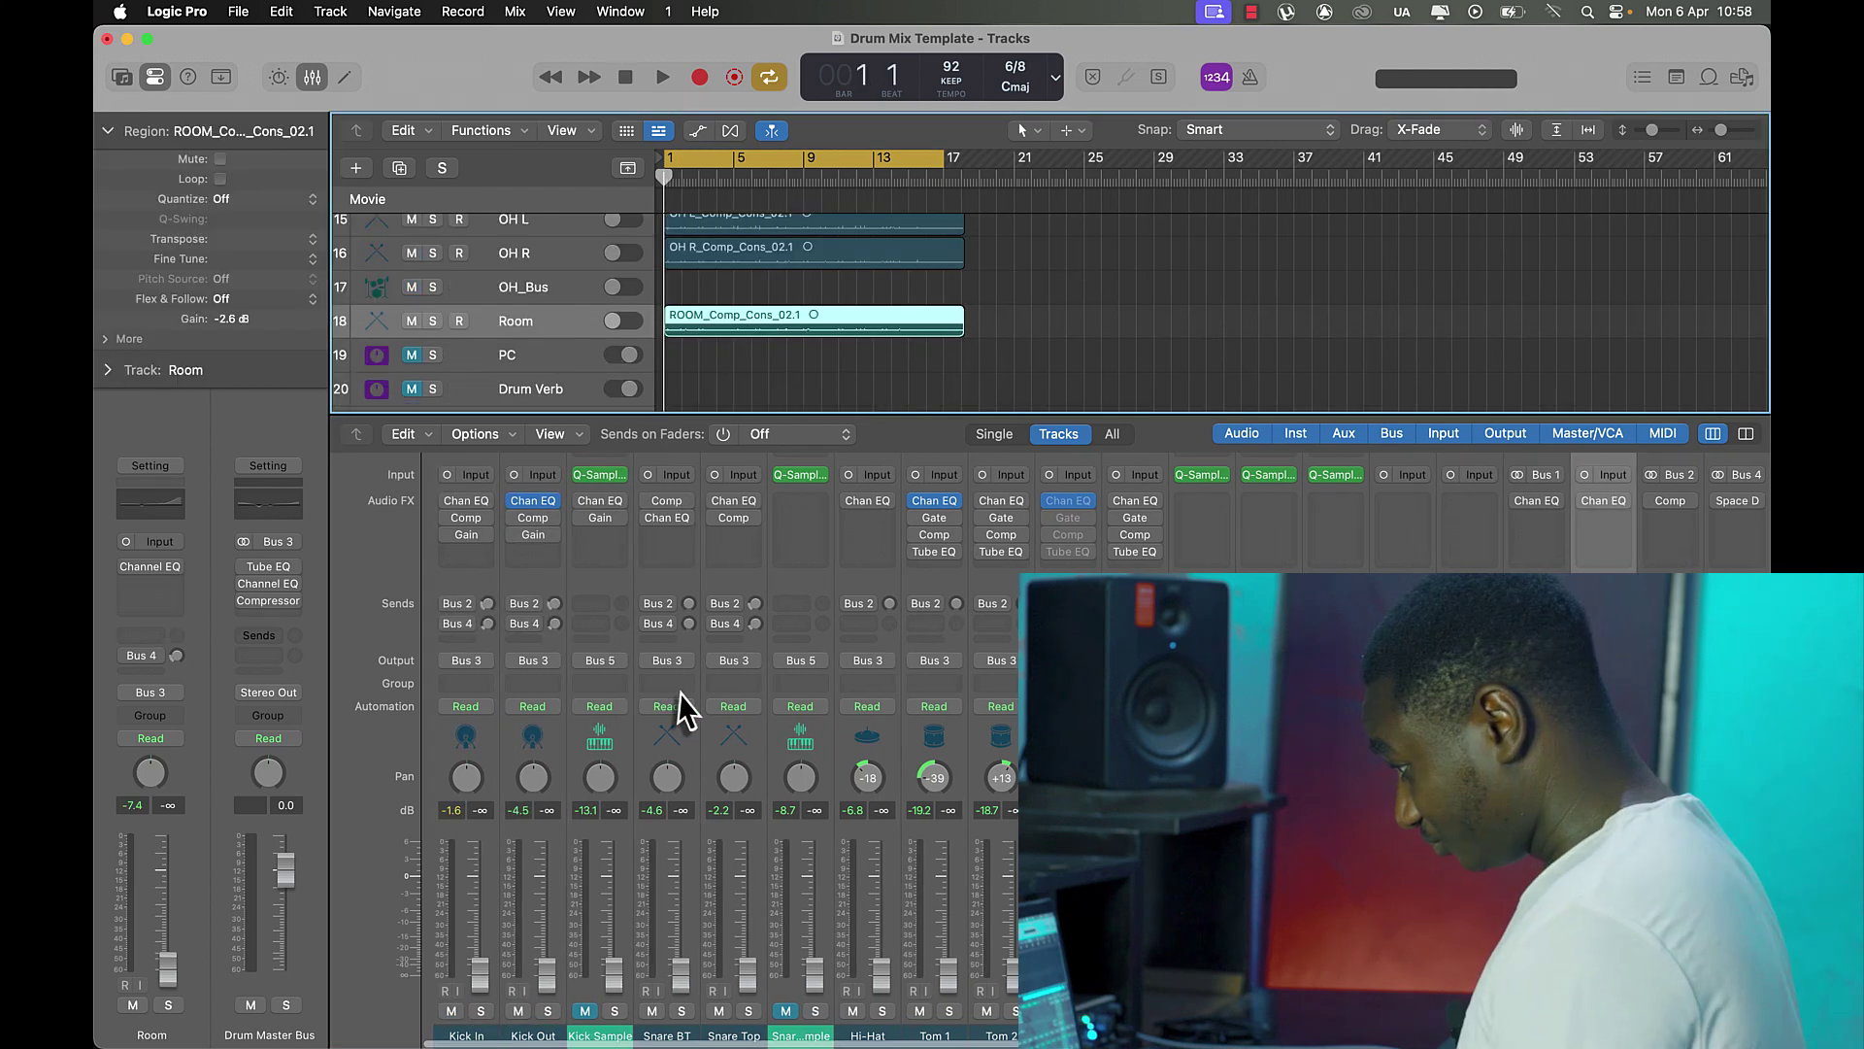
Bypass the Channel EQ on the Kick Out, Tom 1 and Tom 3 channel strips and check the remaining strips.
click(509, 502)
click(907, 499)
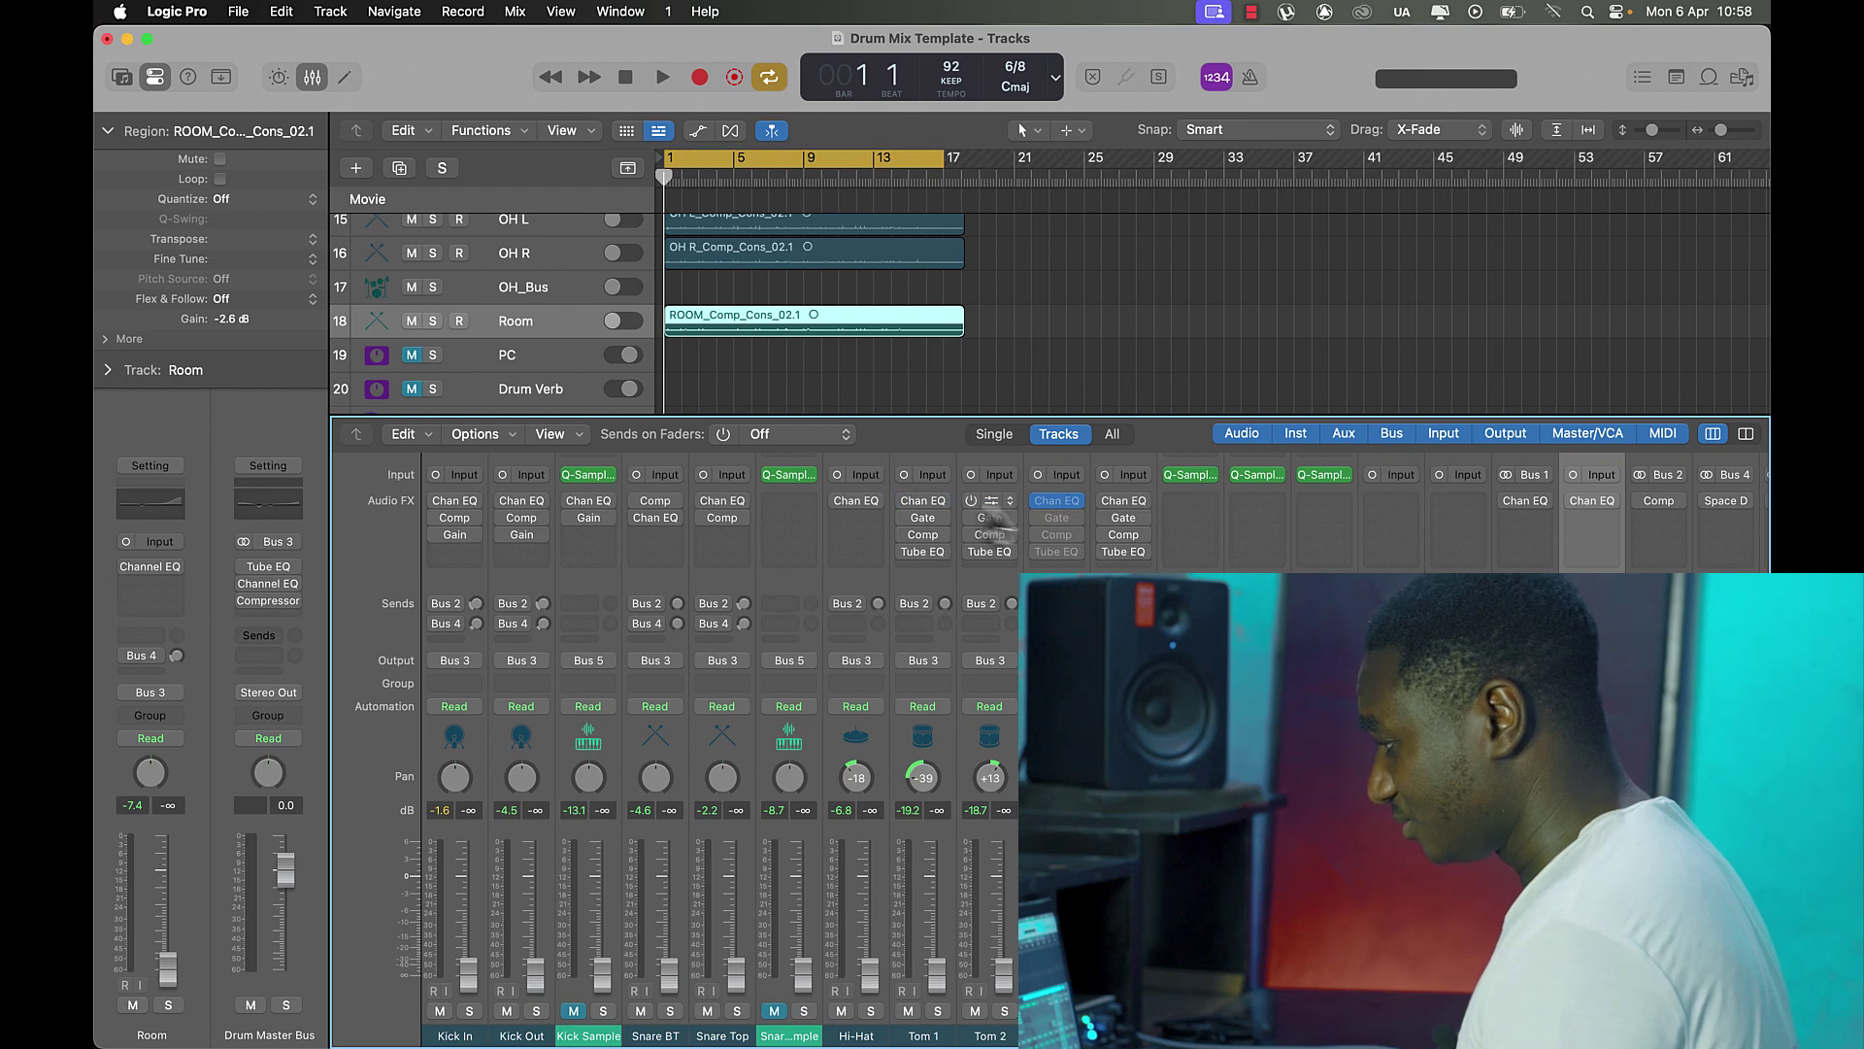
click(1037, 502)
scroll(1105, 751, right, 1)
scroll(1105, 750, right, 4)
scroll(1105, 750, left, 5)
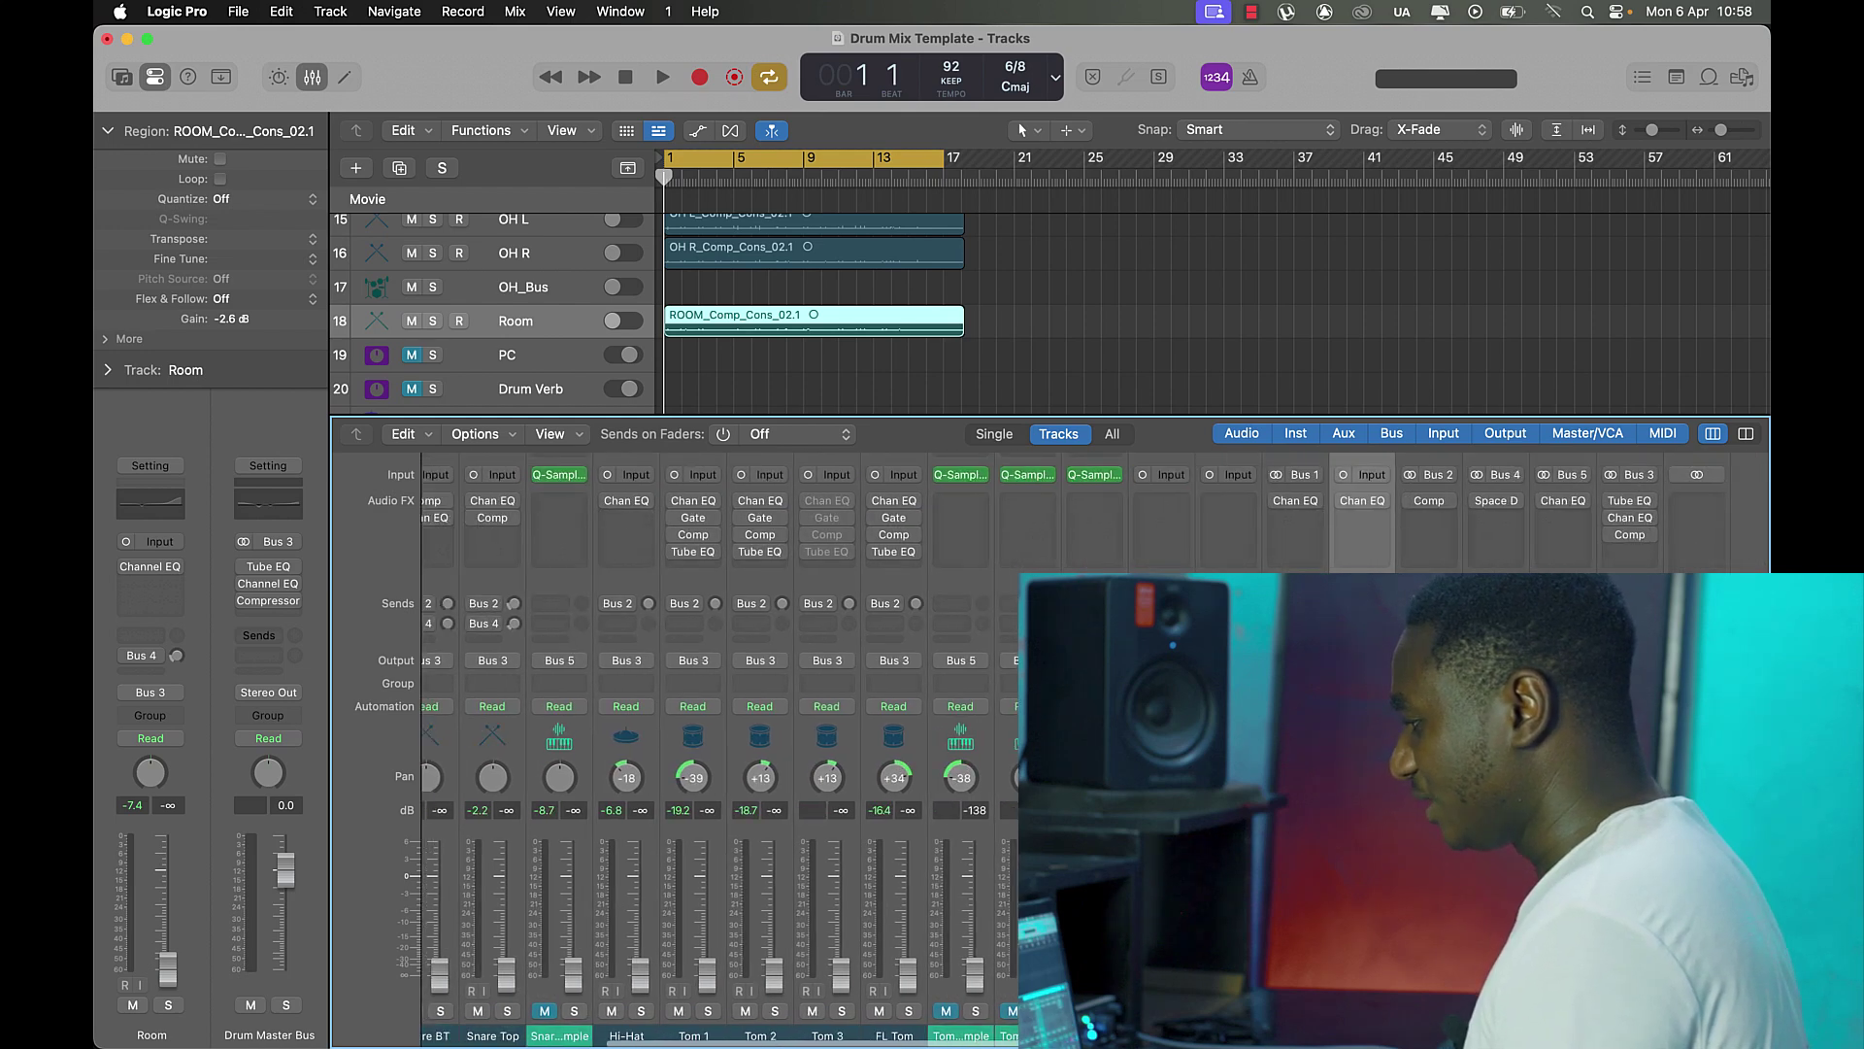
During playback, raise the Kick In fader to -8.6 dB and the Kick Out fader to -11.6 dB, briefly soloing Kick Out.
key(space)
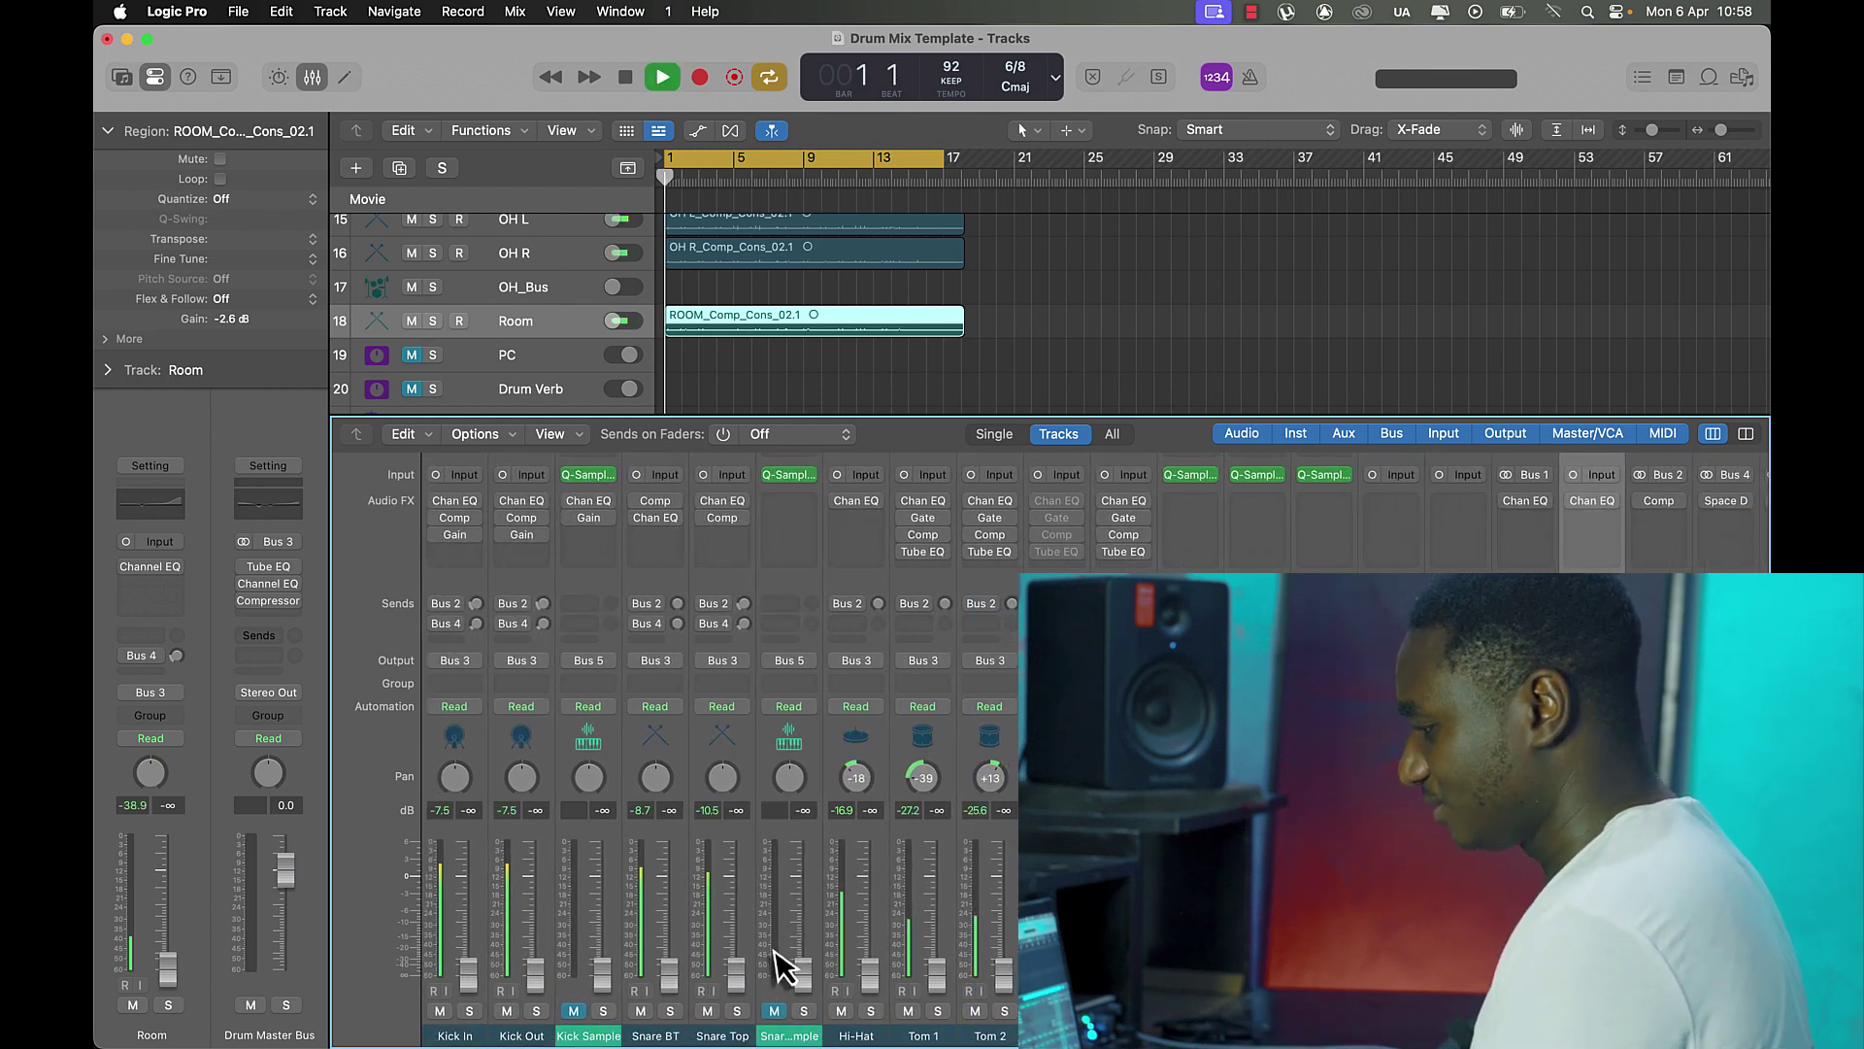
drag(467, 956, 462, 923)
drag(534, 972, 534, 930)
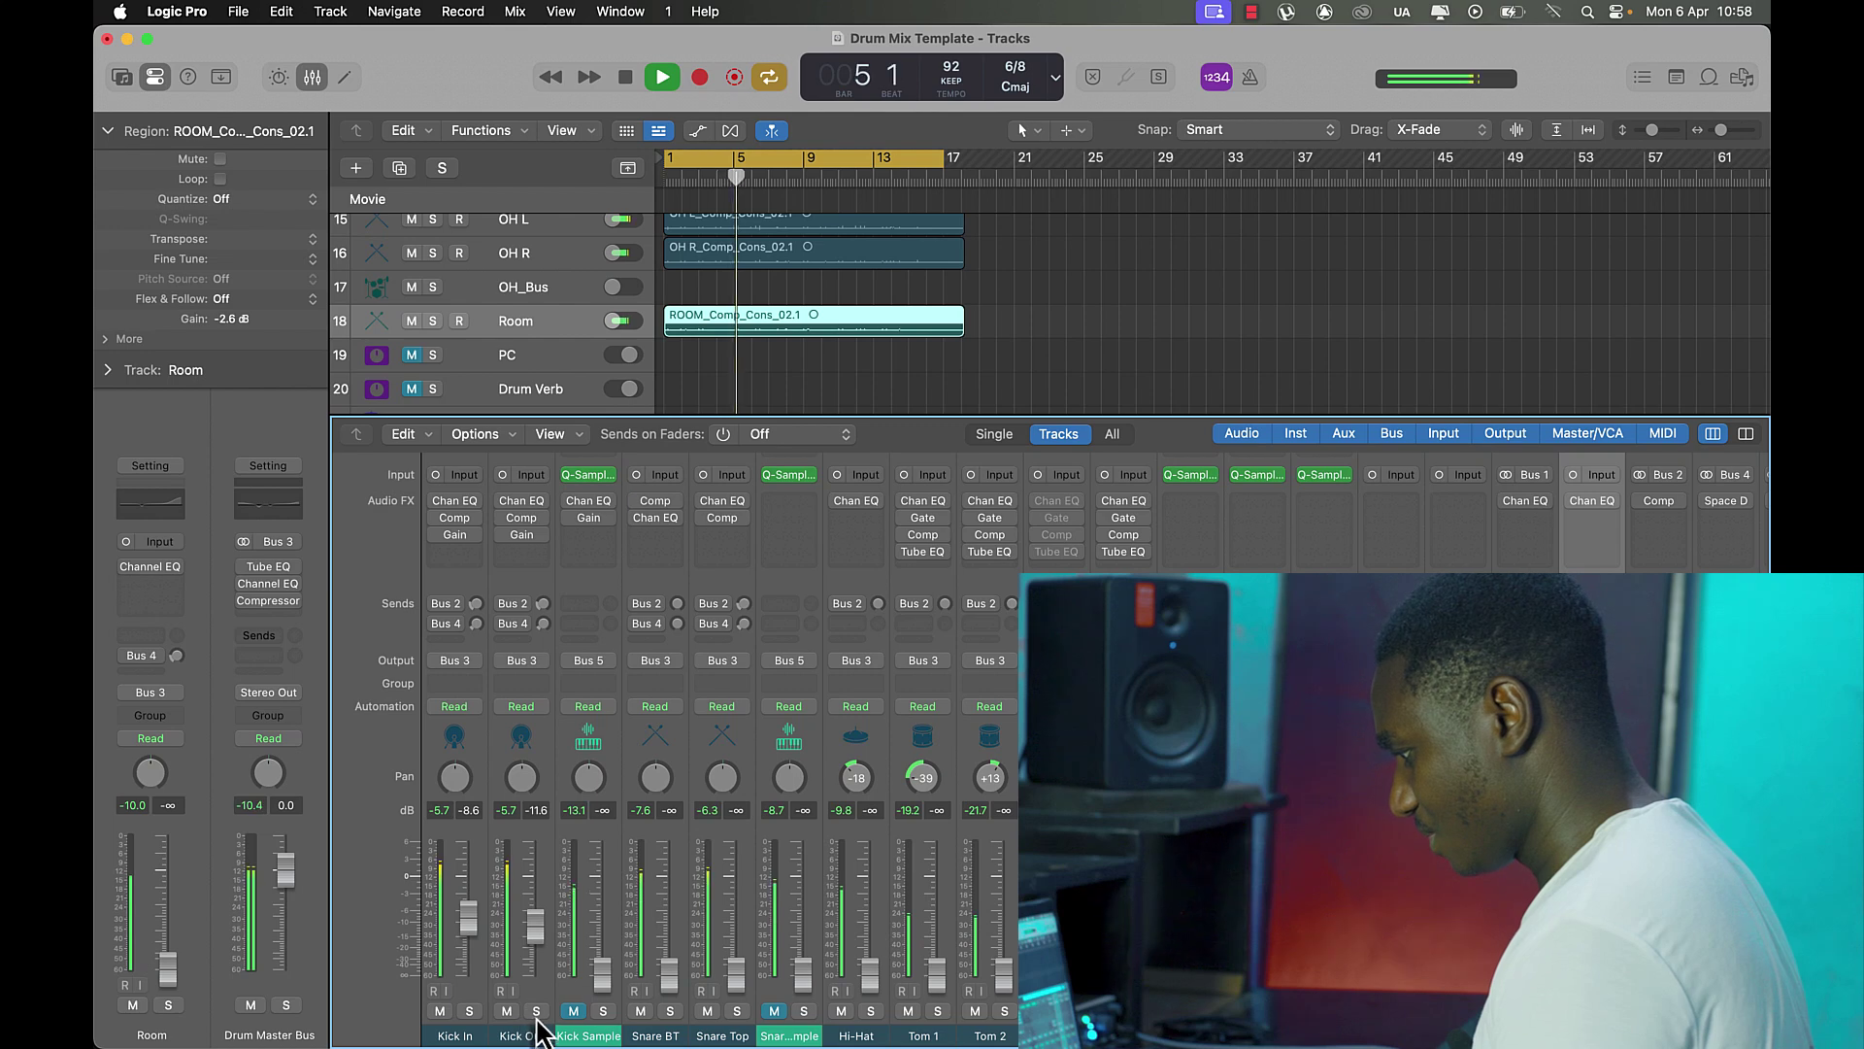
click(536, 1011)
click(537, 1013)
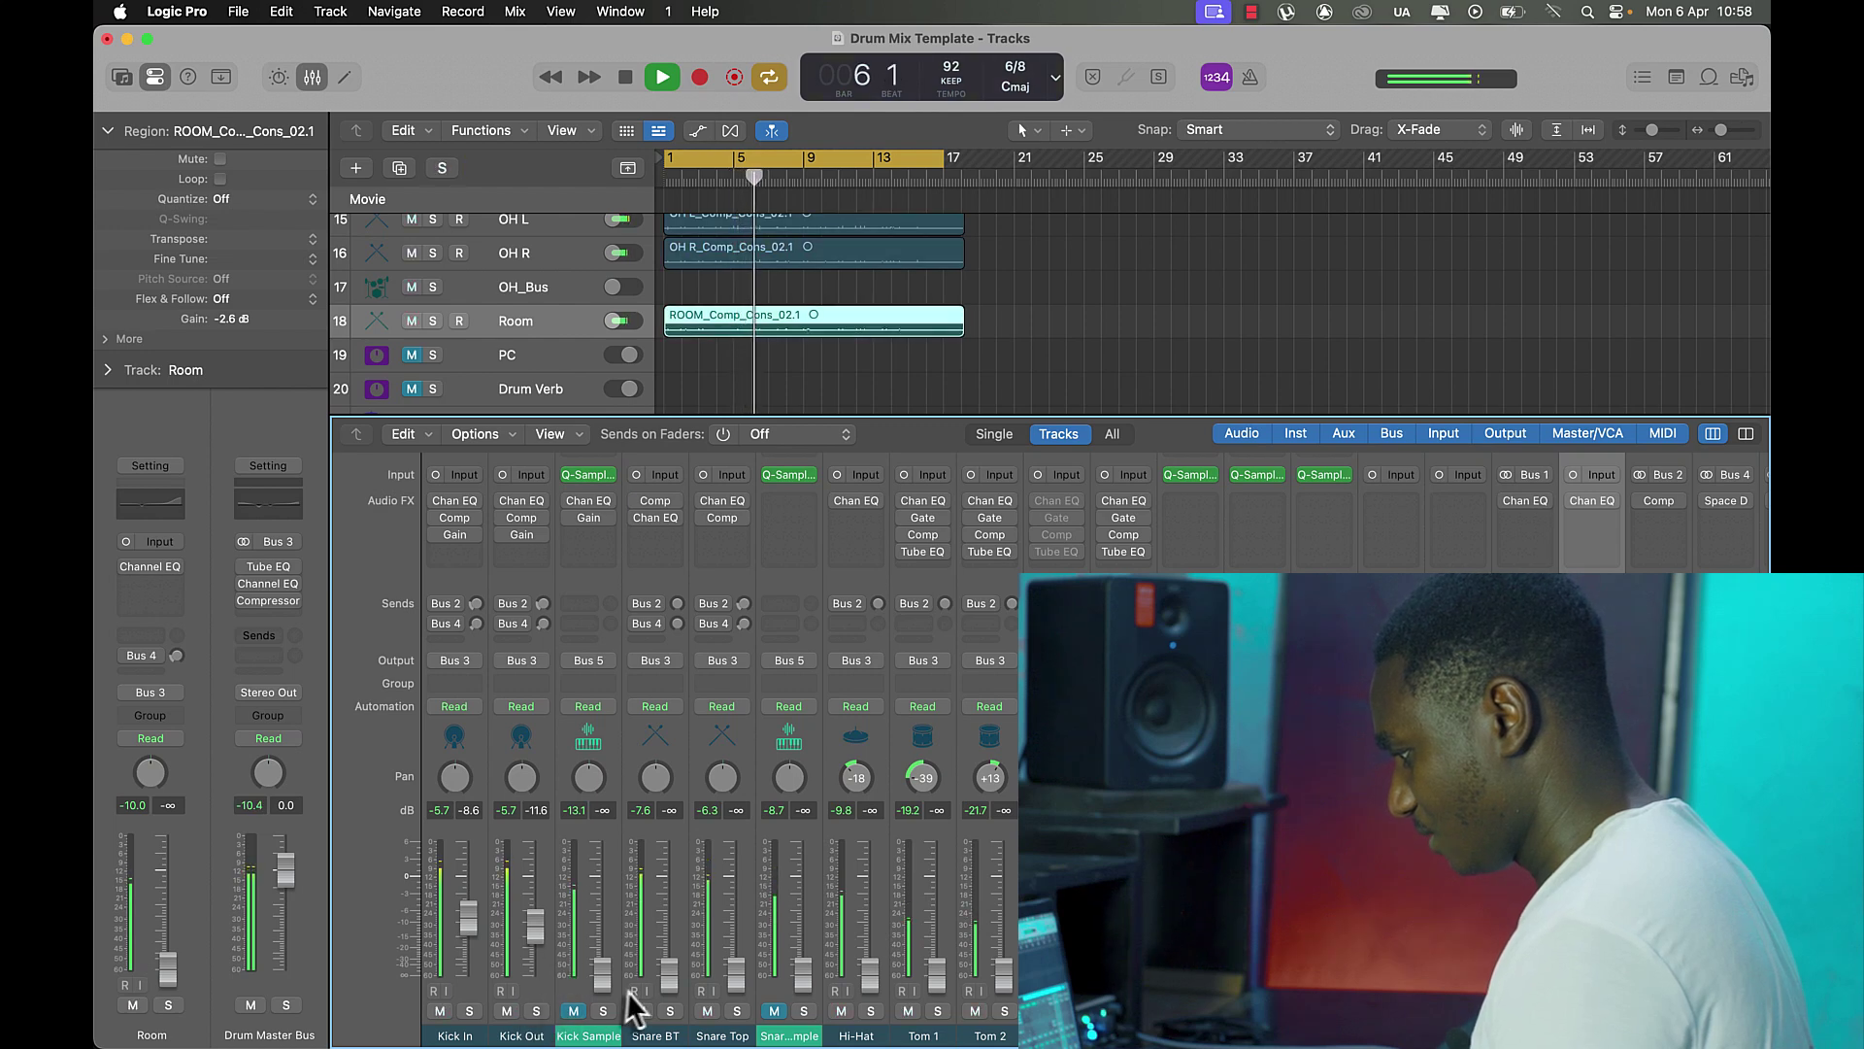
Raise the Snare BT fader to -12.6 dB and the Snare Top fader to -5.1 dB while the drums play.
drag(668, 971, 668, 926)
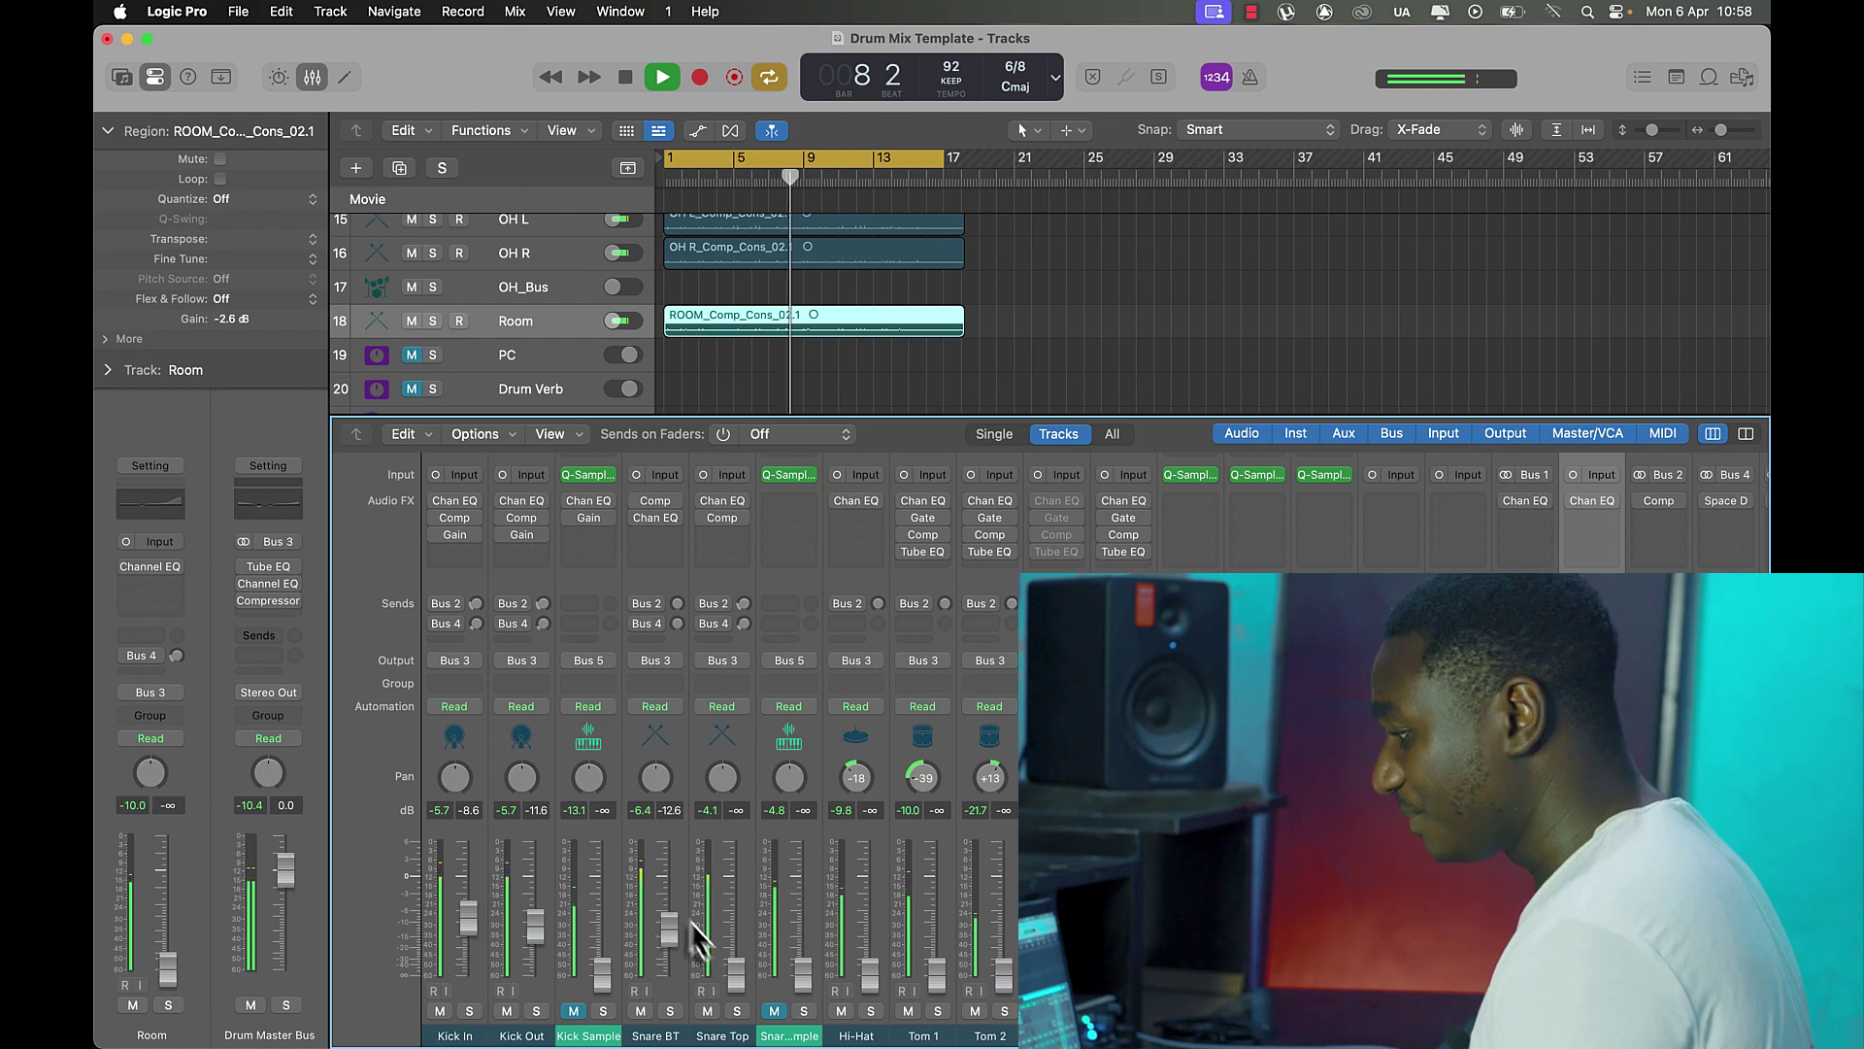
key(space)
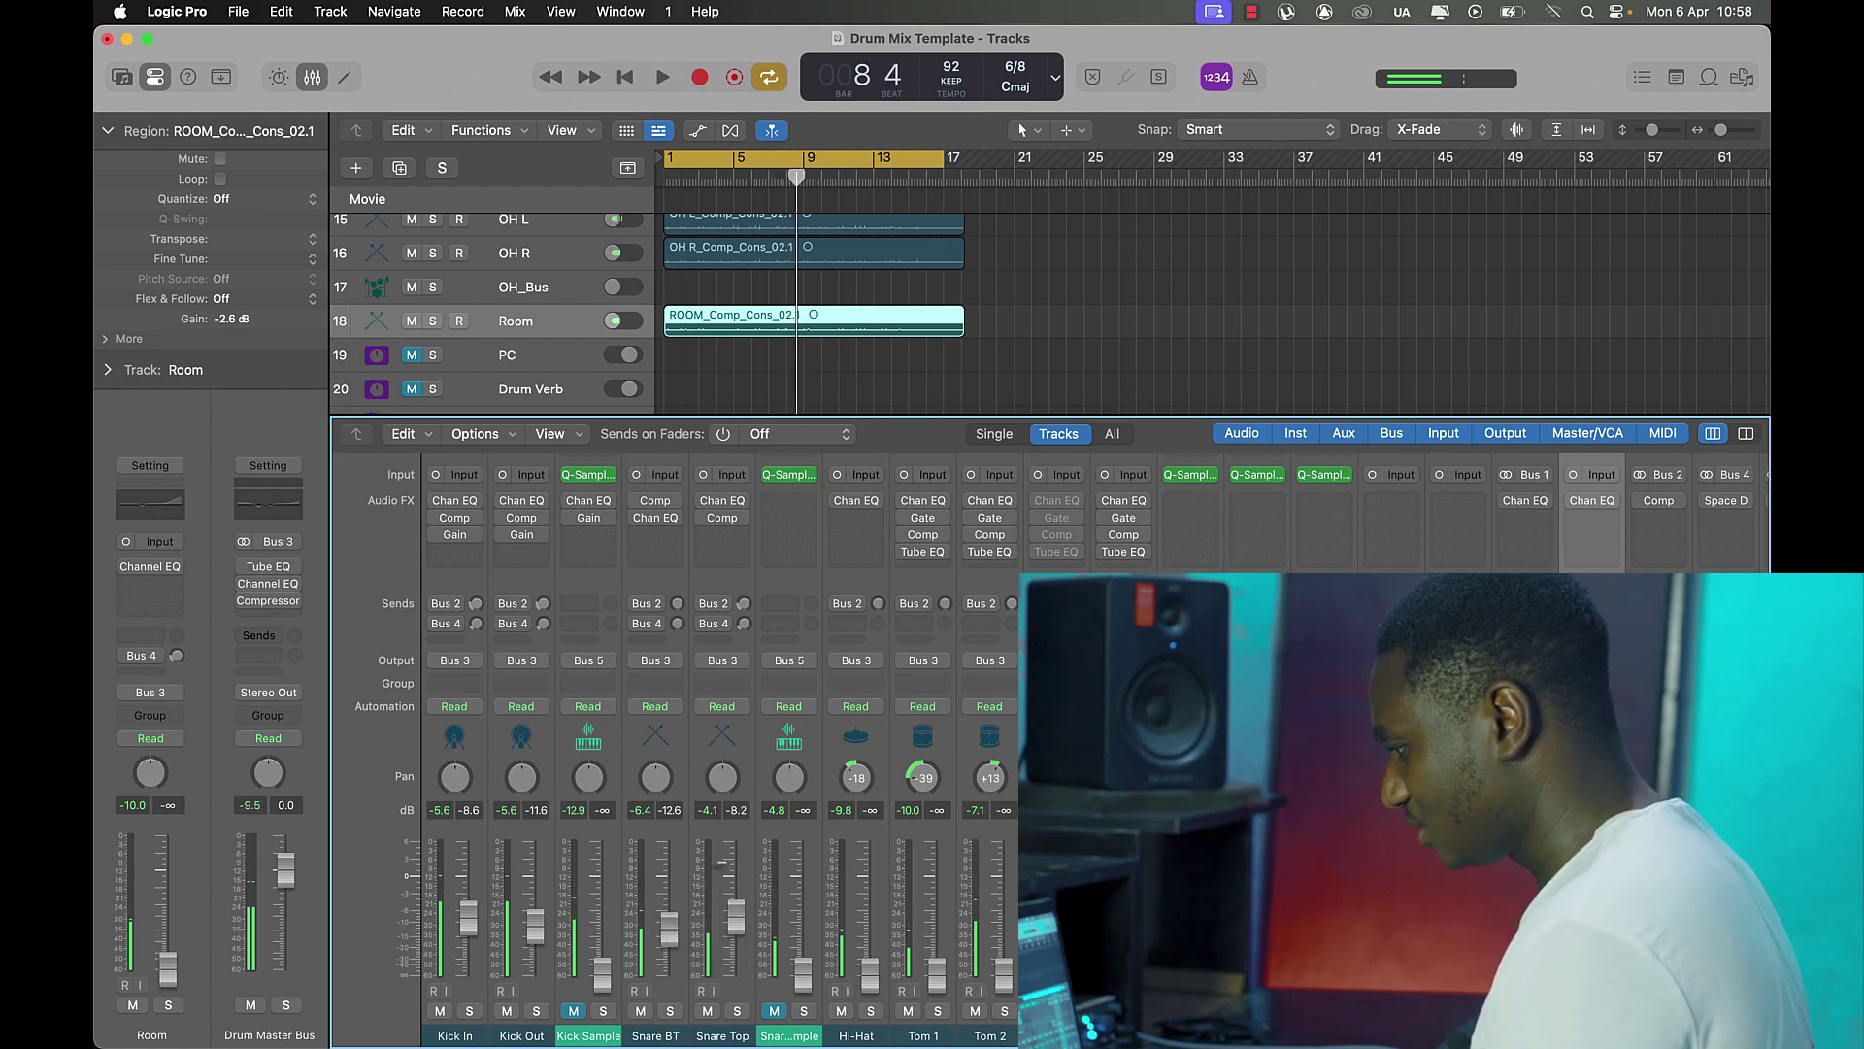
key(space)
drag(736, 913, 737, 895)
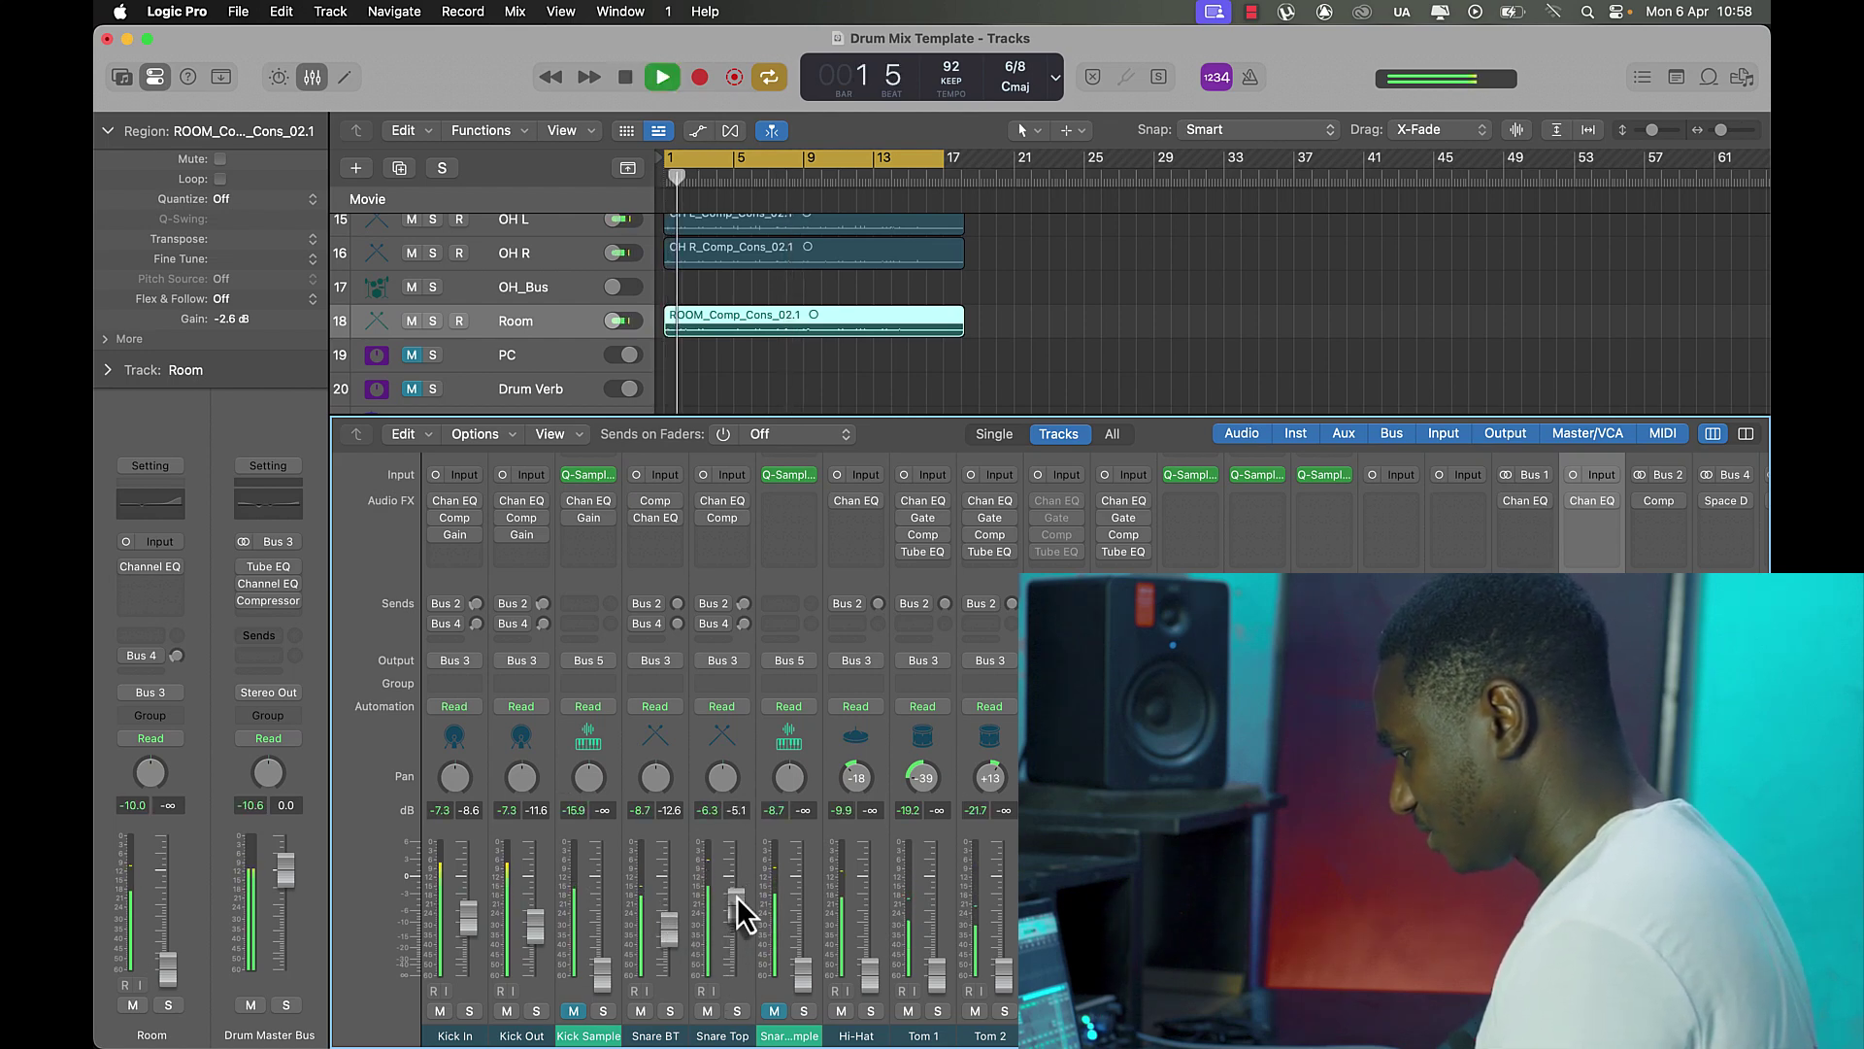
Set the faders to -8.0 dB on Hi-Hat, -7.4 dB on Tom 1, -11.2 dB on Tom 2 and -10.4 dB on FL Tom.
drag(871, 976, 1004, 943)
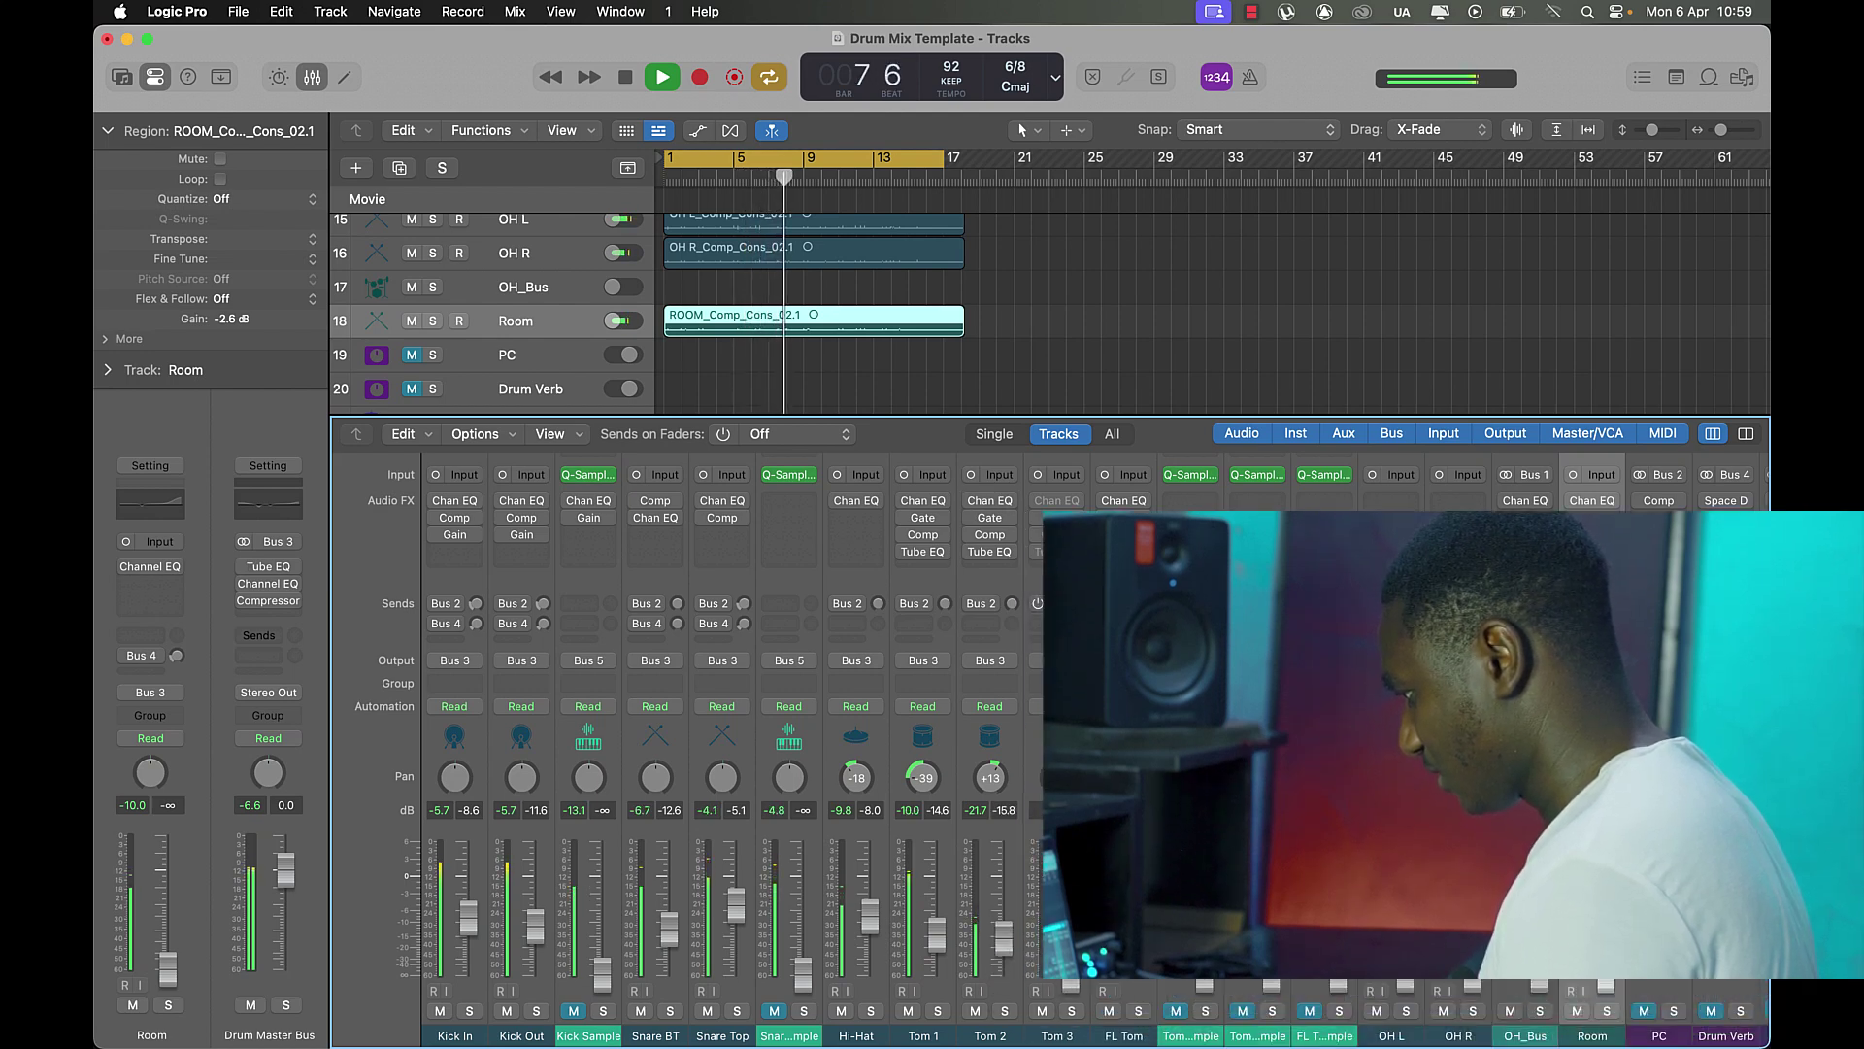
drag(934, 934, 997, 923)
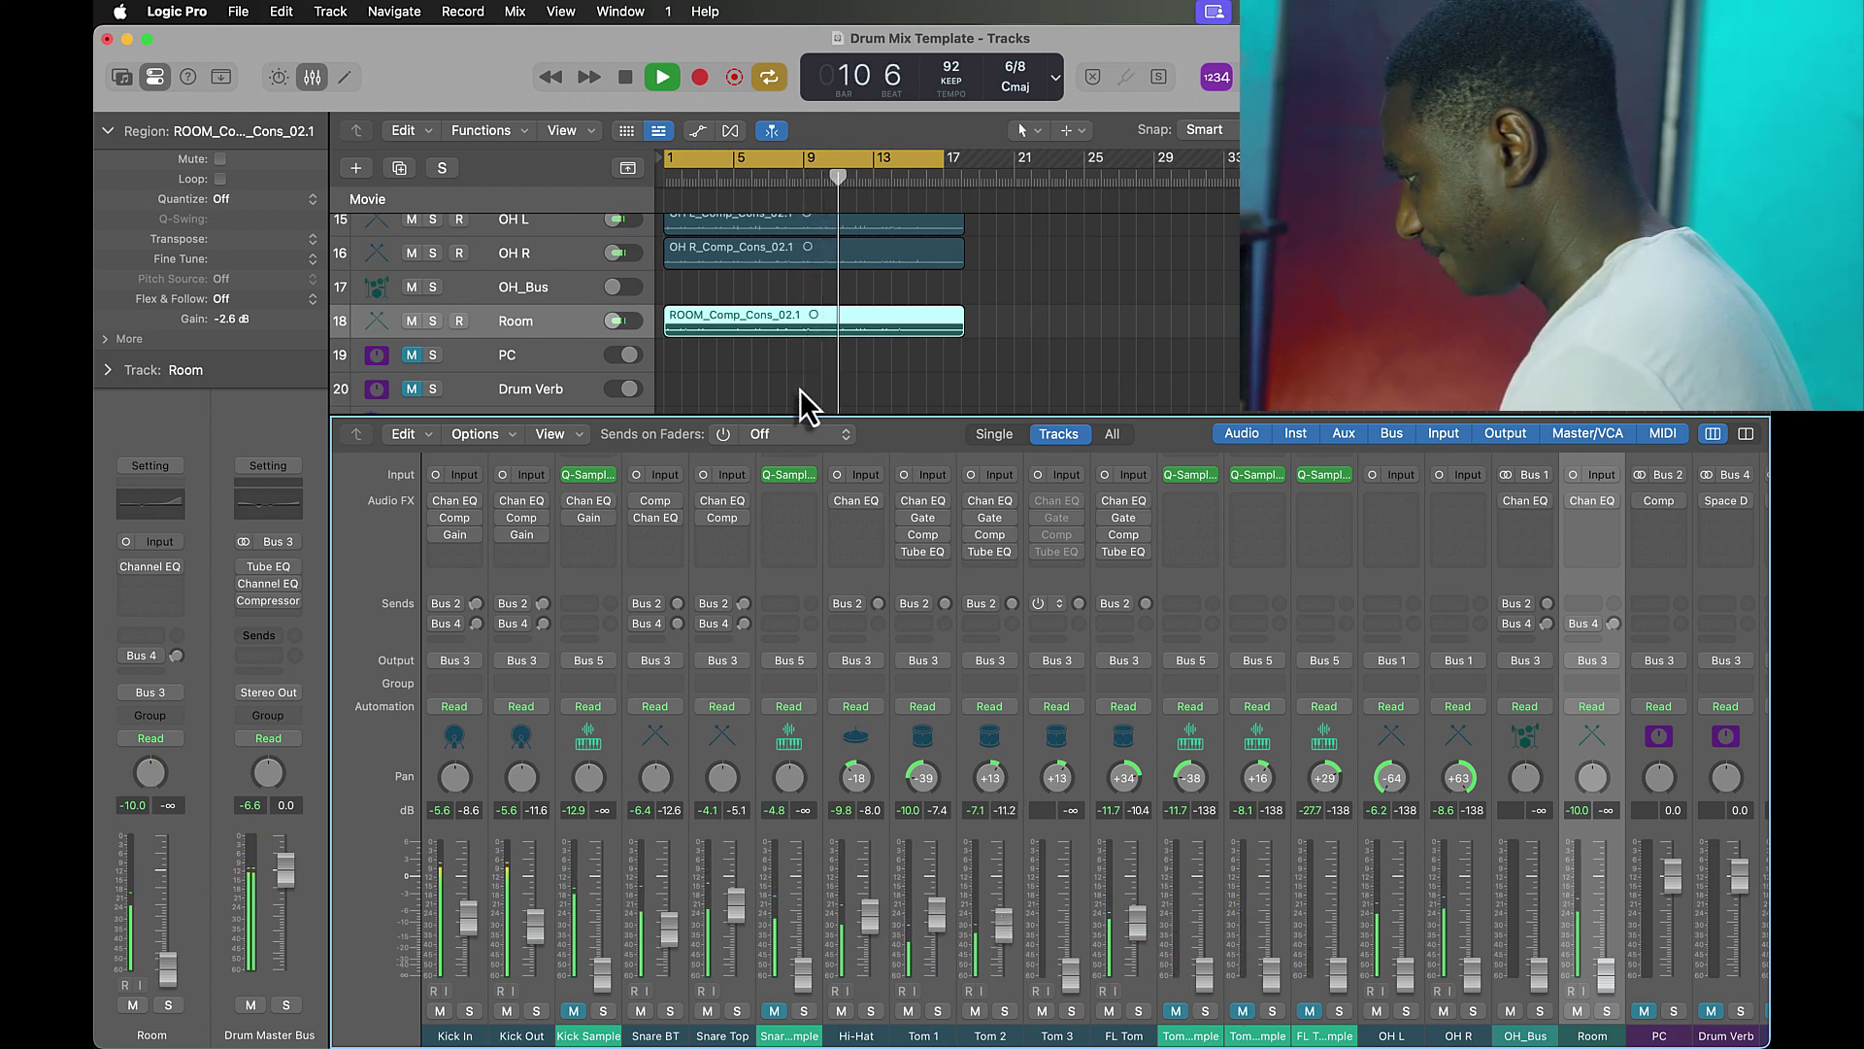
Hide the mixer, zoom in on the timeline, and set the cycle range to bars 7 to 9.
key(x)
key(super+Right)
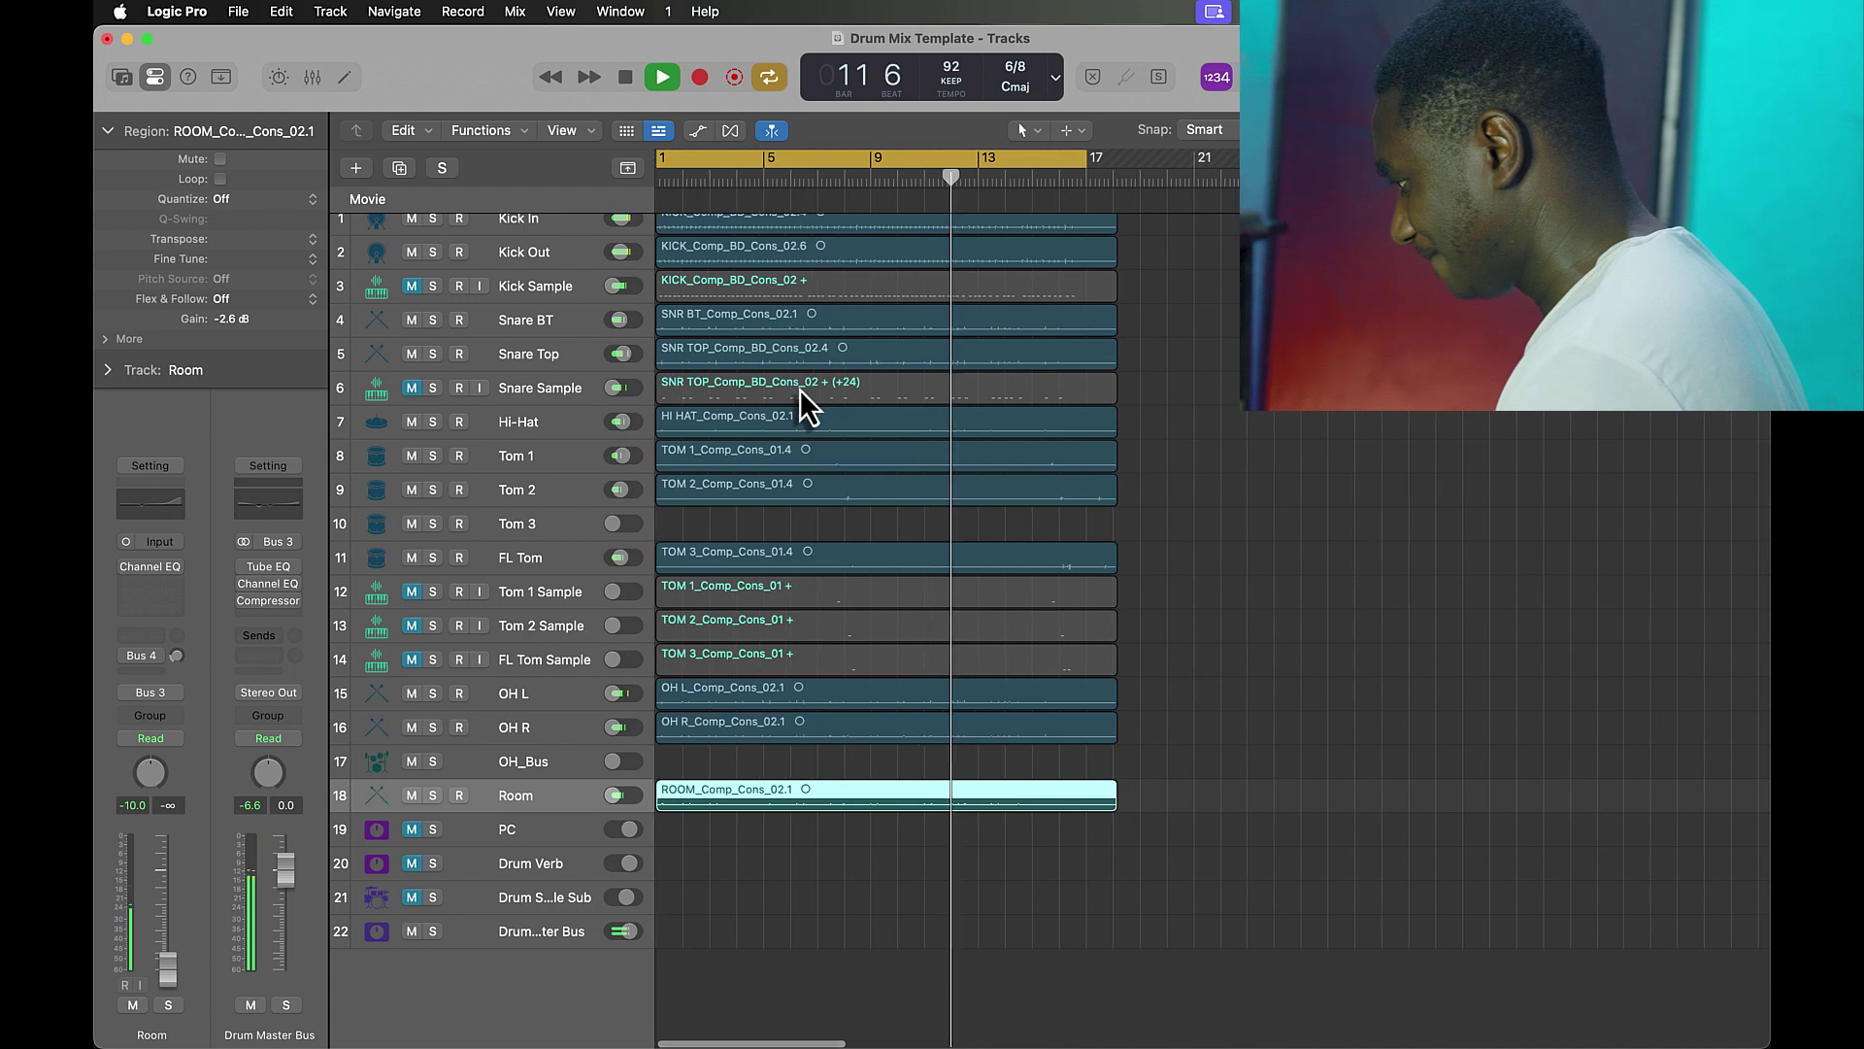
click(801, 171)
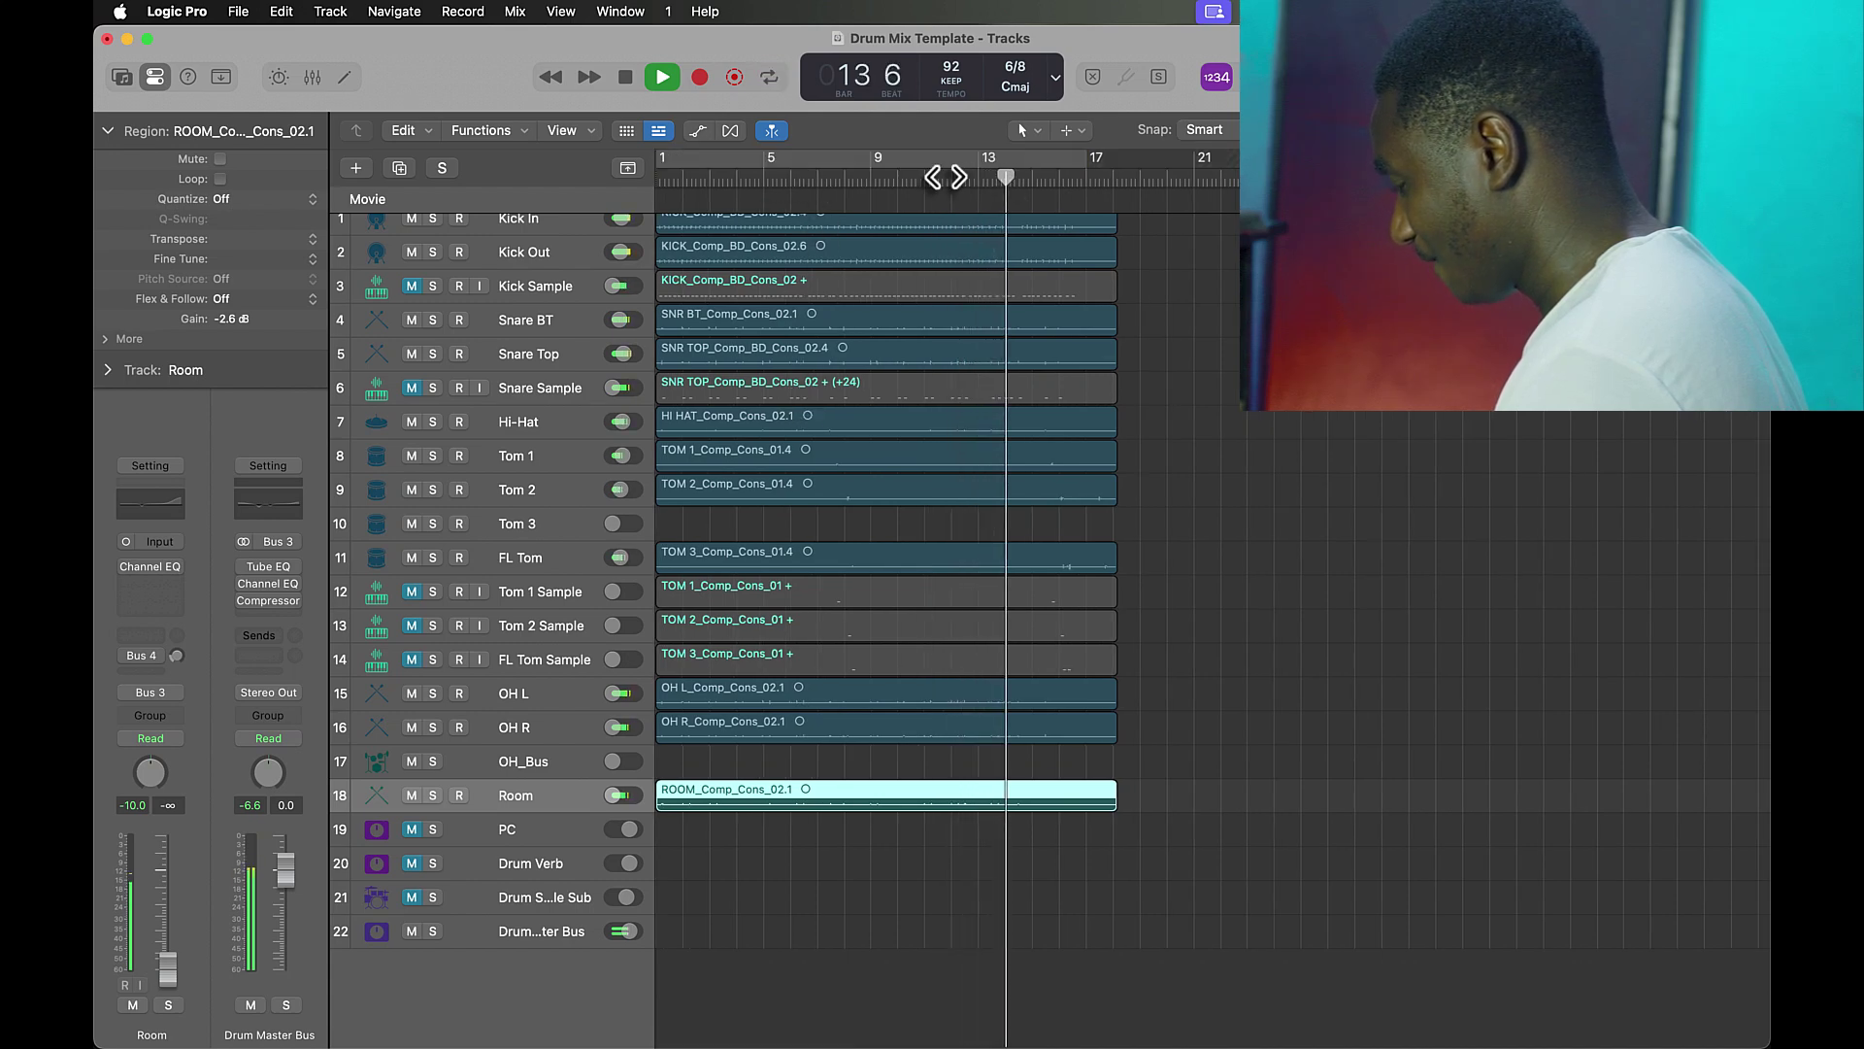
click(837, 177)
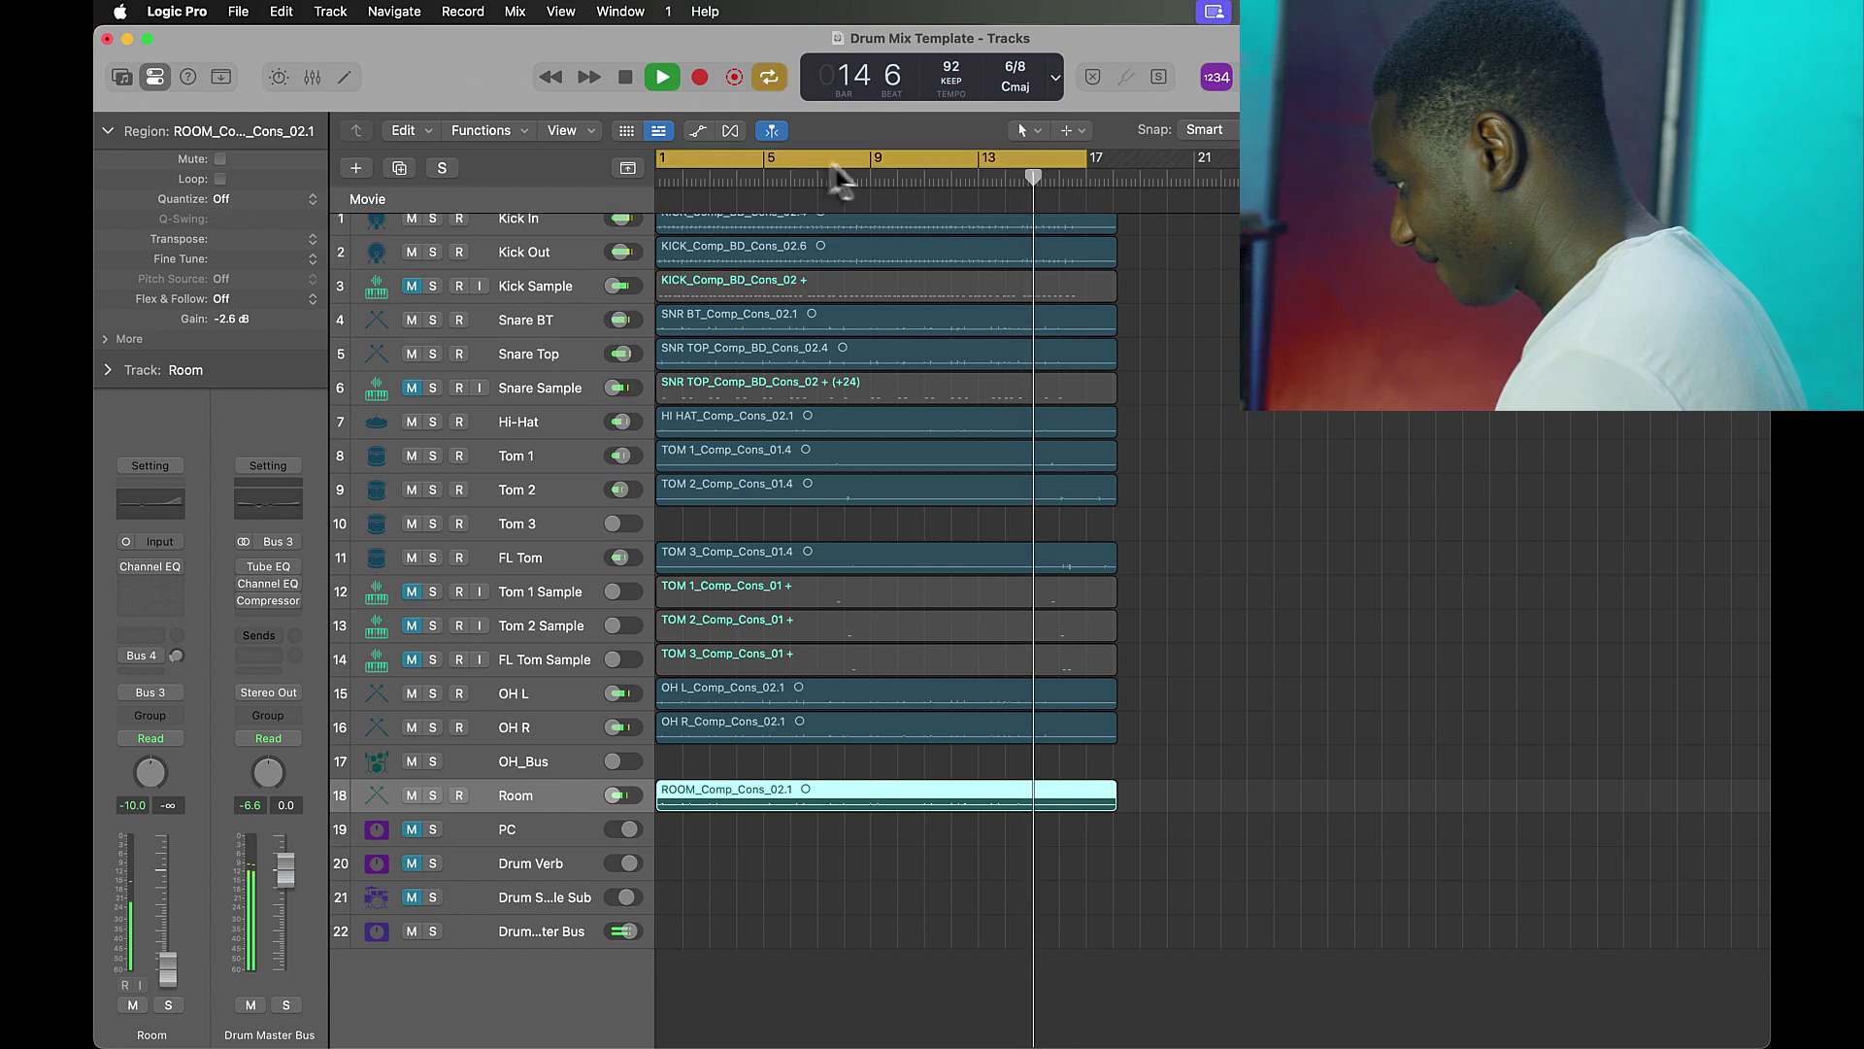
drag(840, 177, 864, 177)
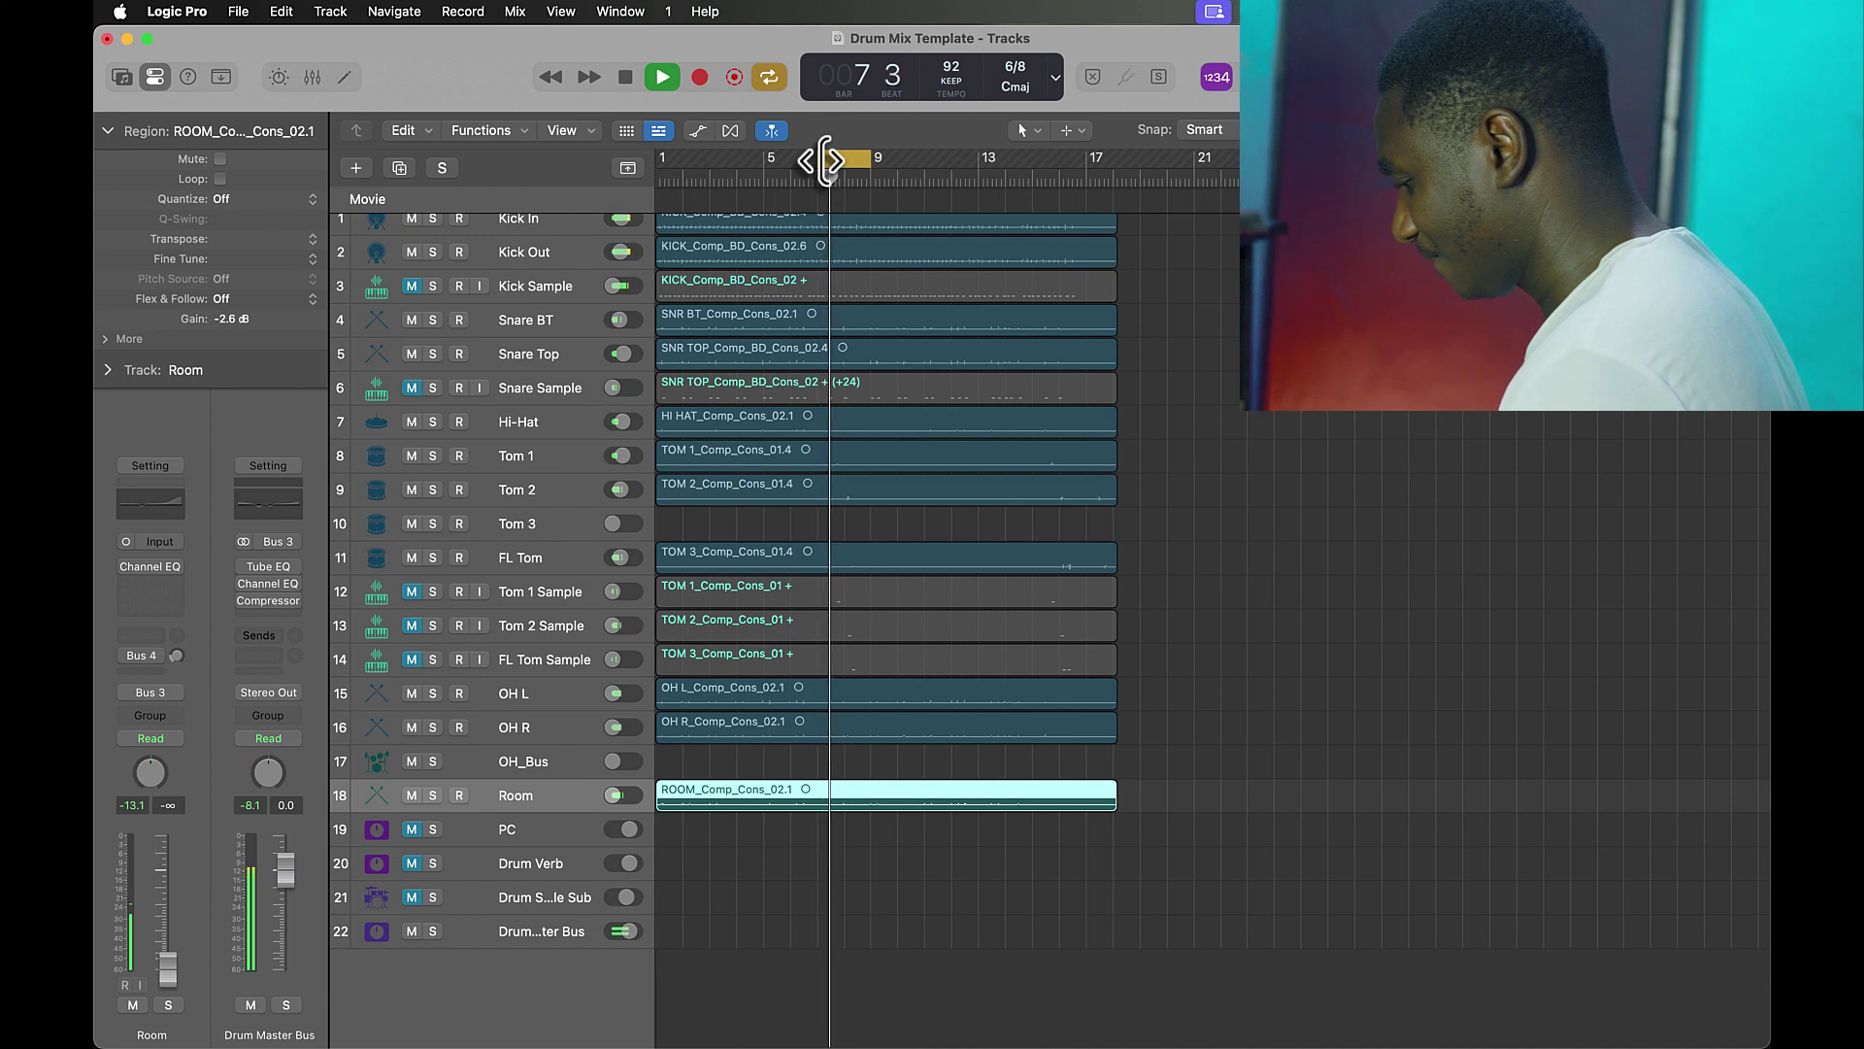
Reopen the mixer and raise the Tom 1 fader to -4.8 dB, Tom 2 to -7.6 dB and FL Tom to -7.8 dB.
key(x)
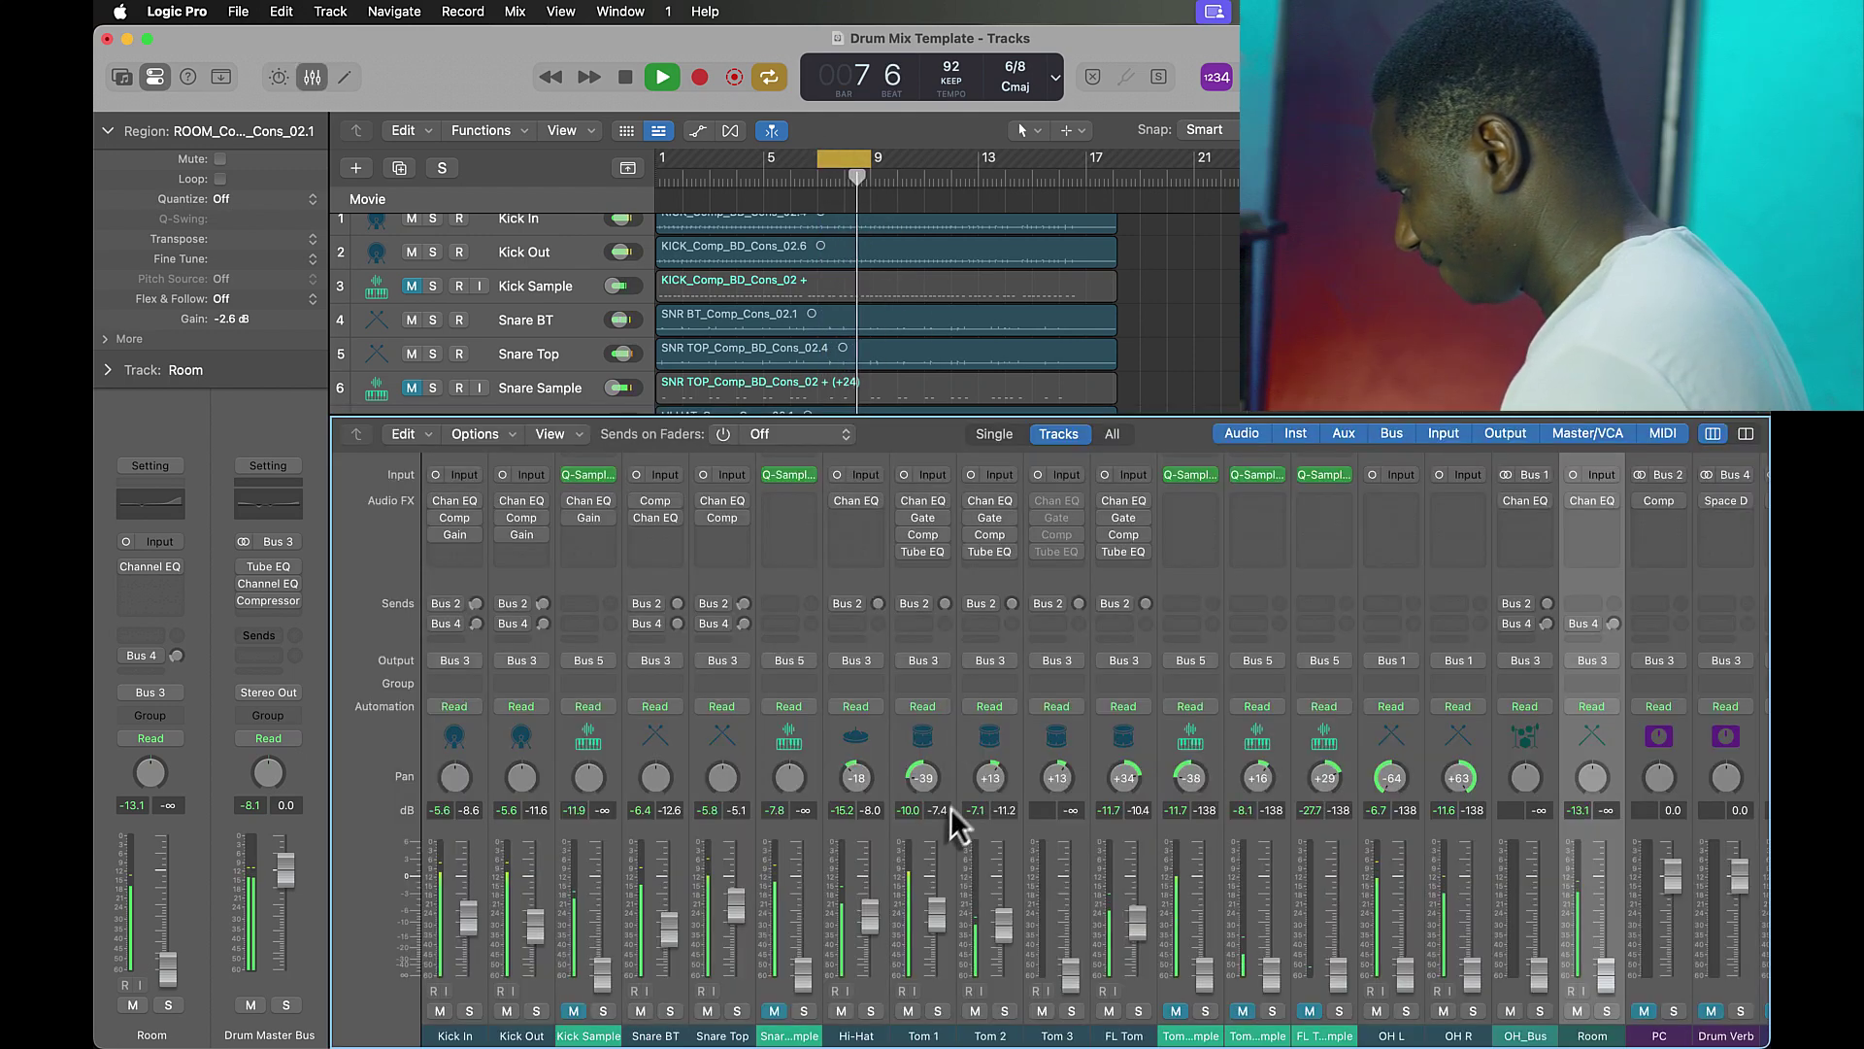
key(space)
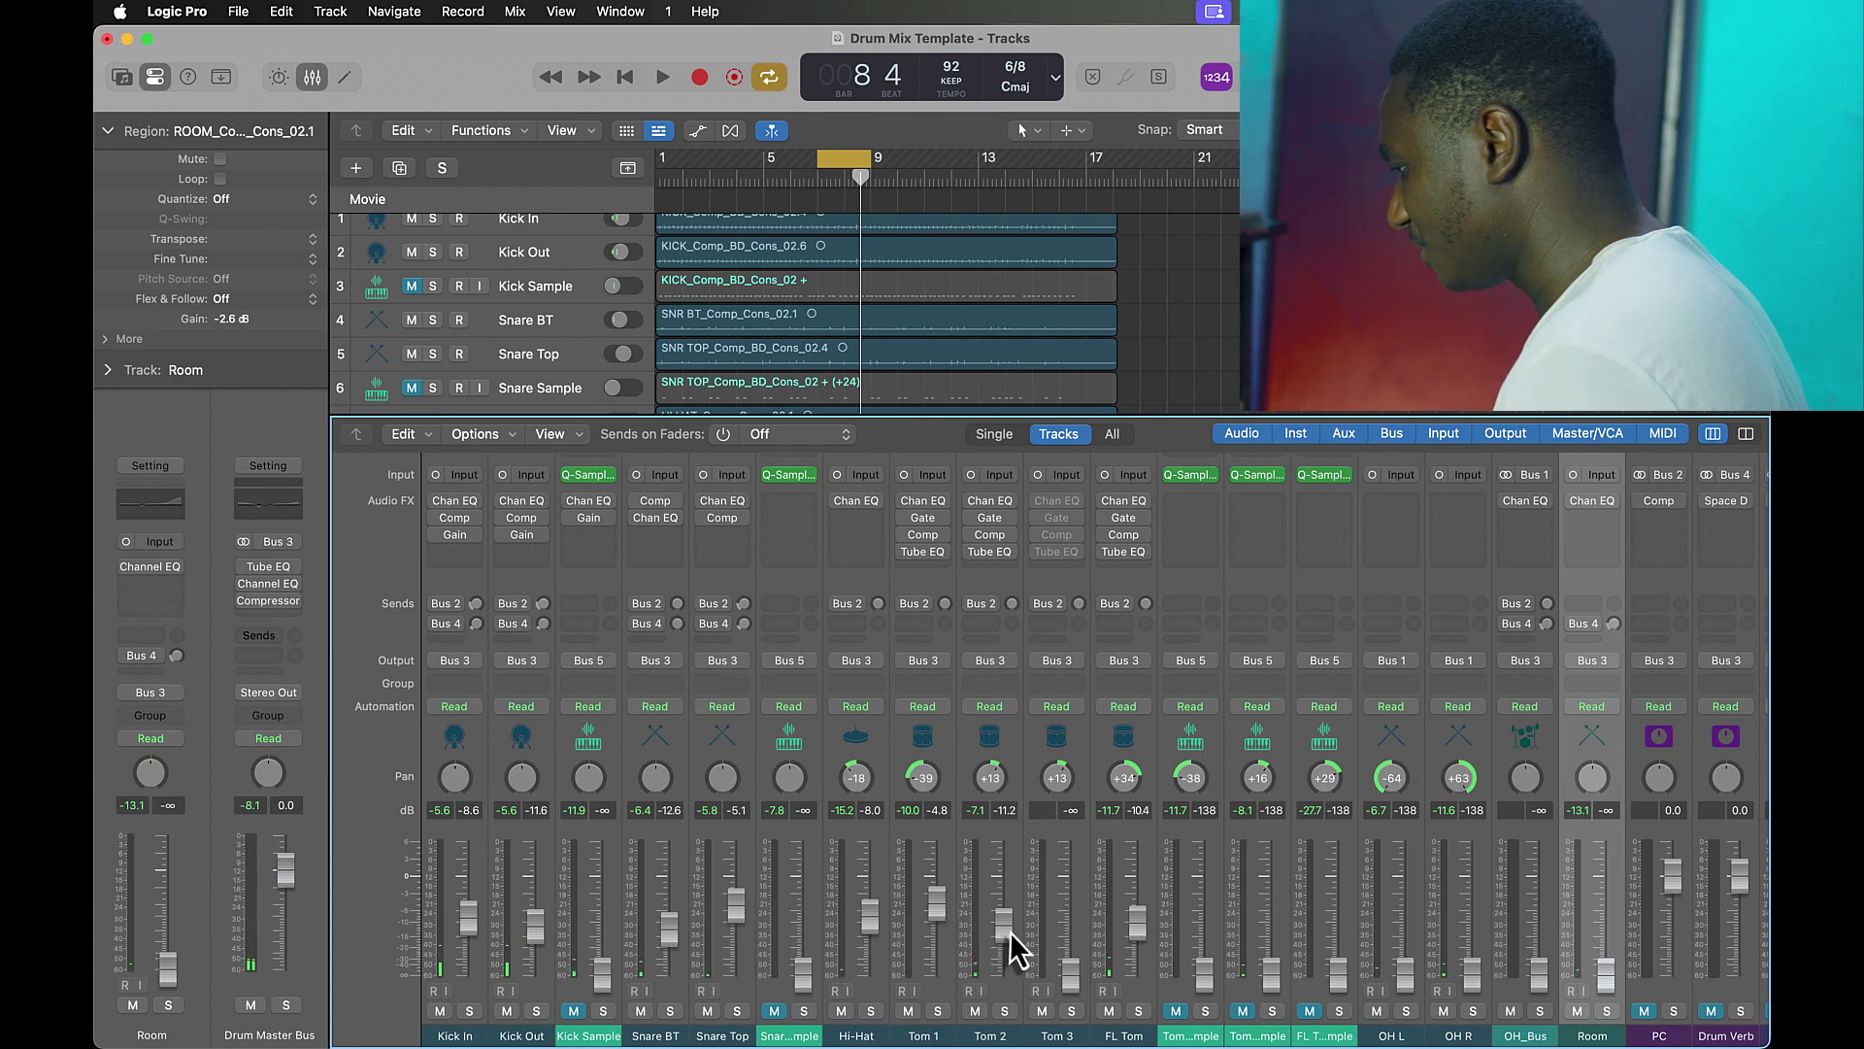
key(space)
drag(1144, 924, 1146, 912)
Pan Tom 3 to +23, raise the OH L and OH R faders to 0.0 dB, and play the cycled section.
drag(1058, 779, 1058, 761)
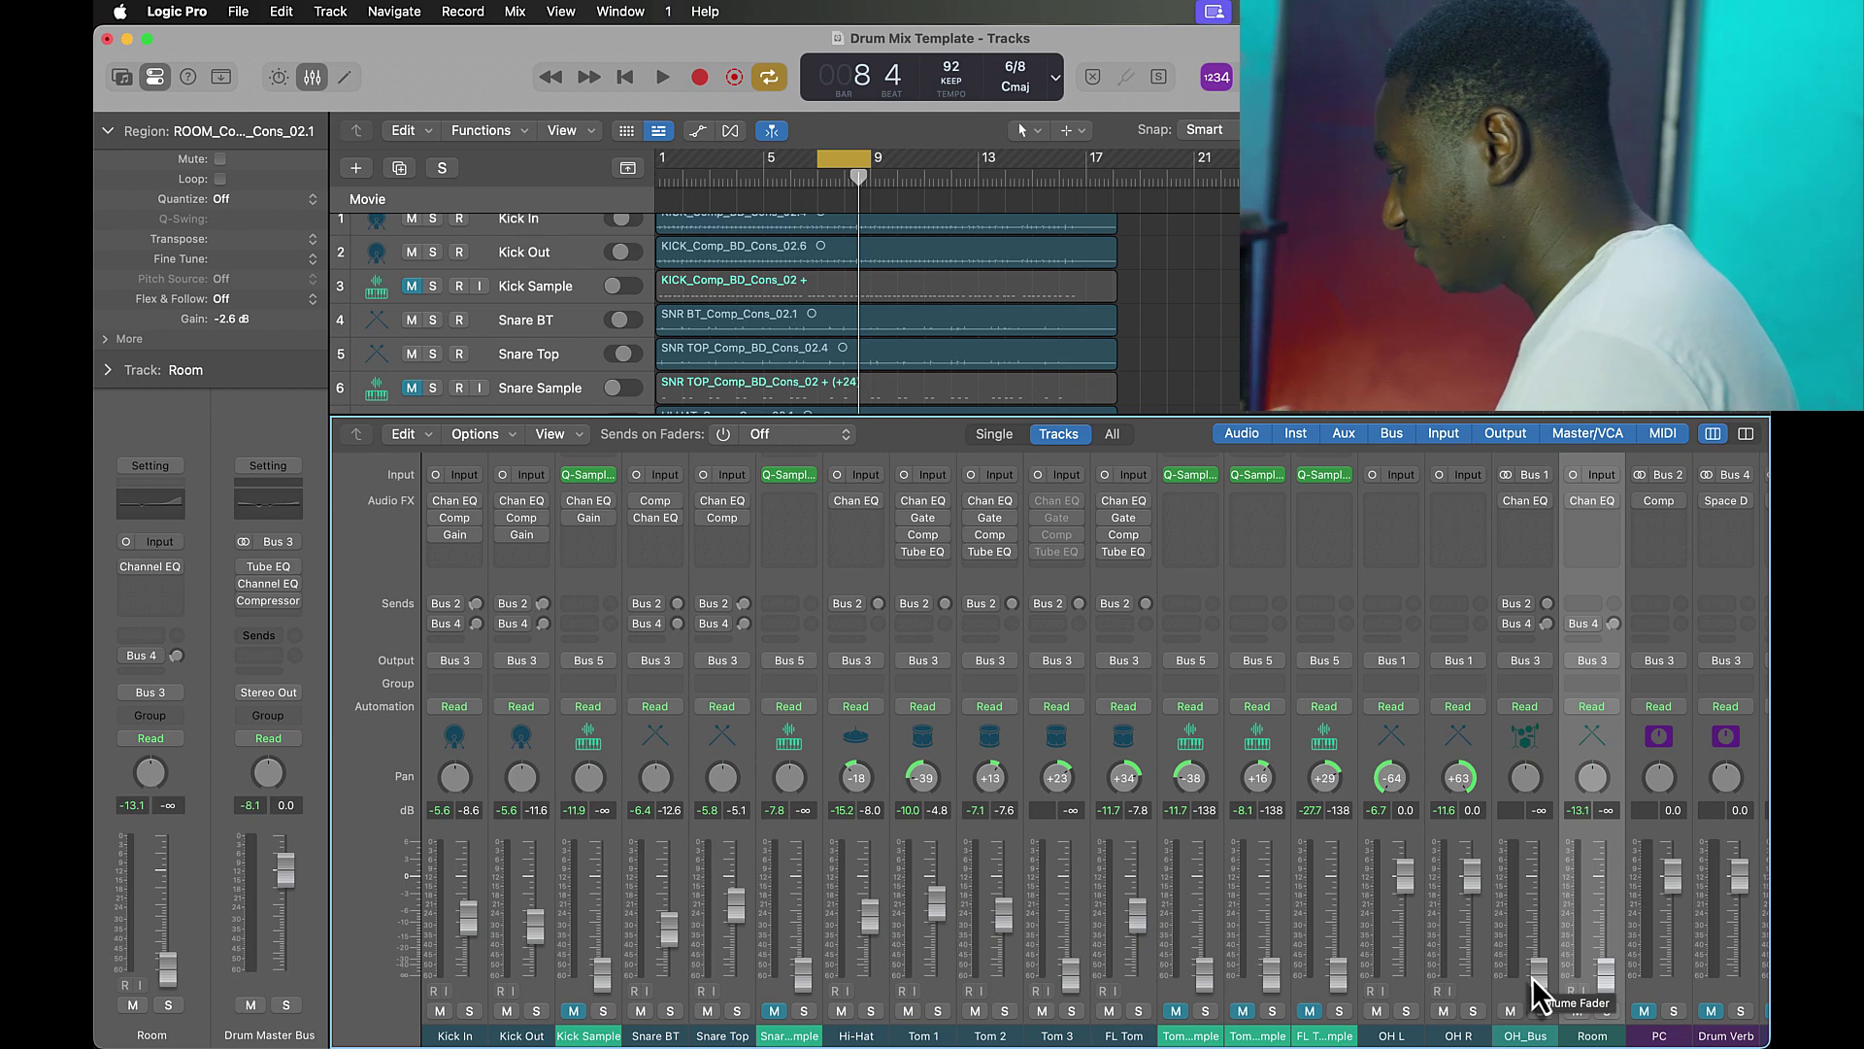
key(space)
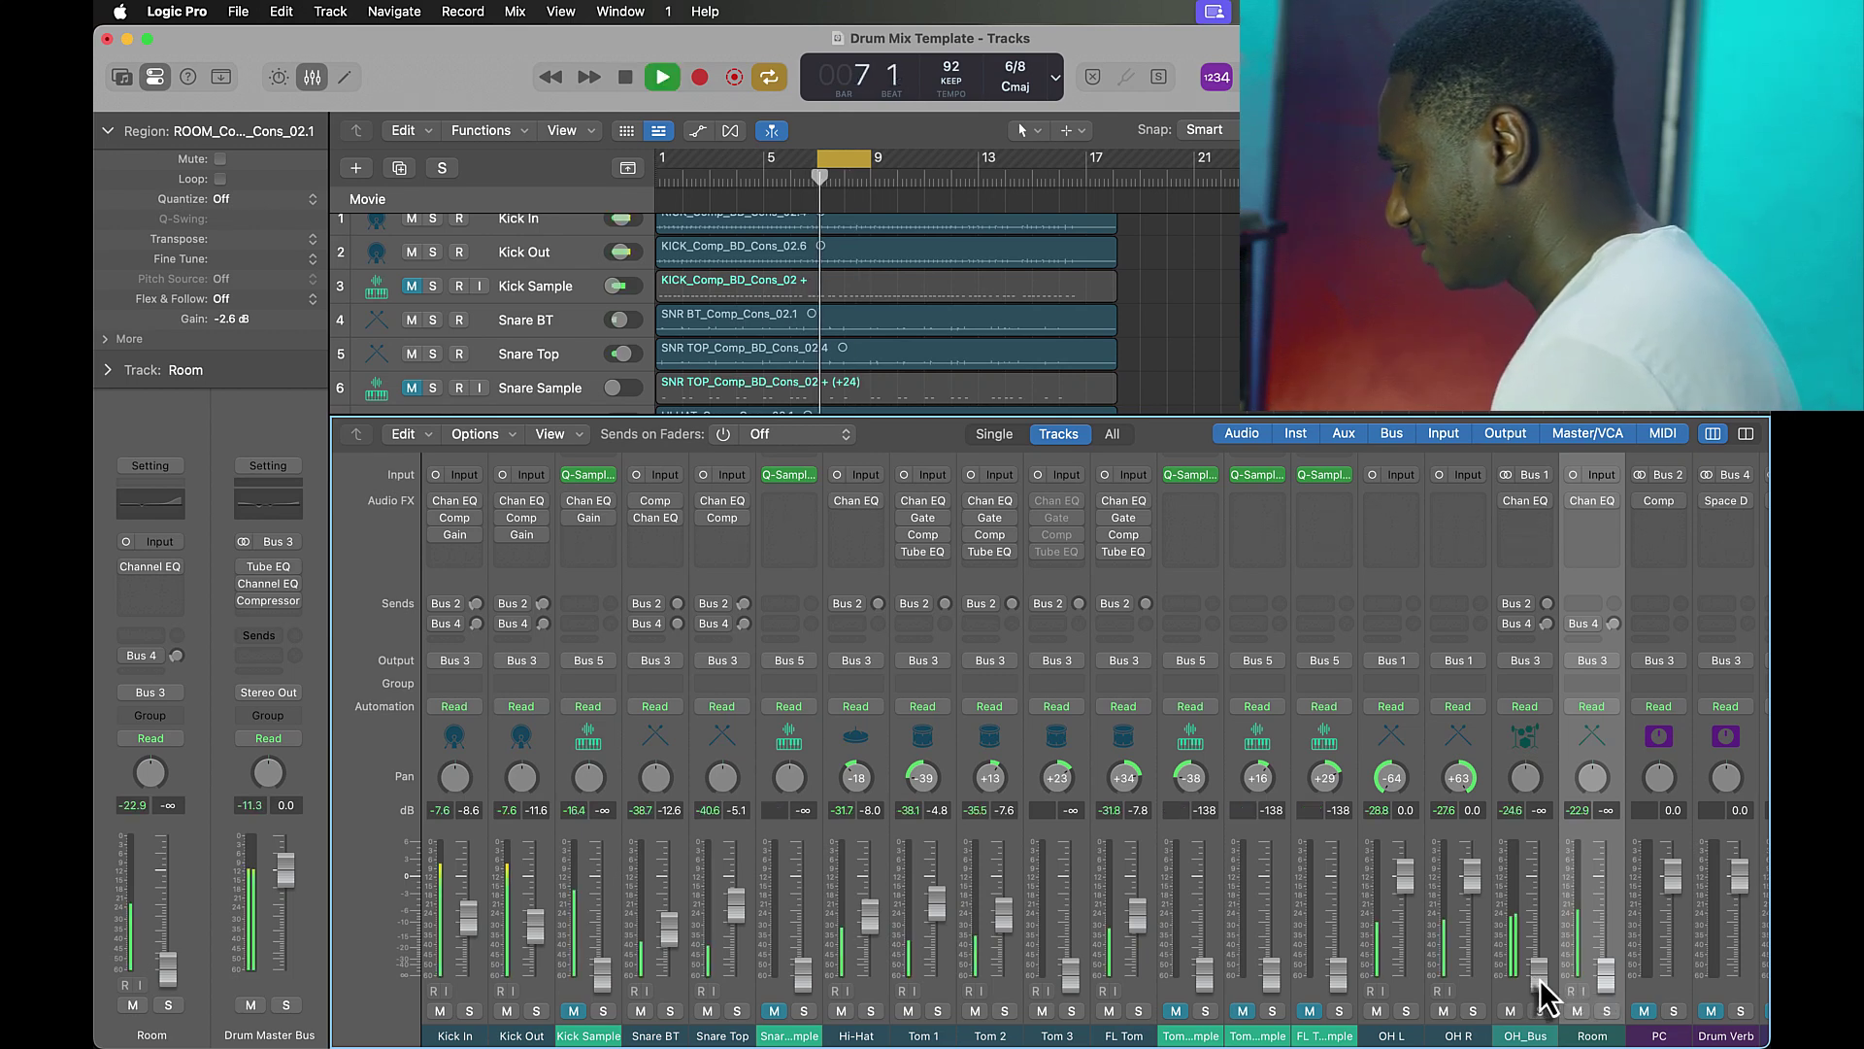
Raise the OH_Bus fader to -8.8 dB and the Room fader to -4.0 dB, briefly soloing Room, and stop playback.
drag(1539, 979, 1604, 931)
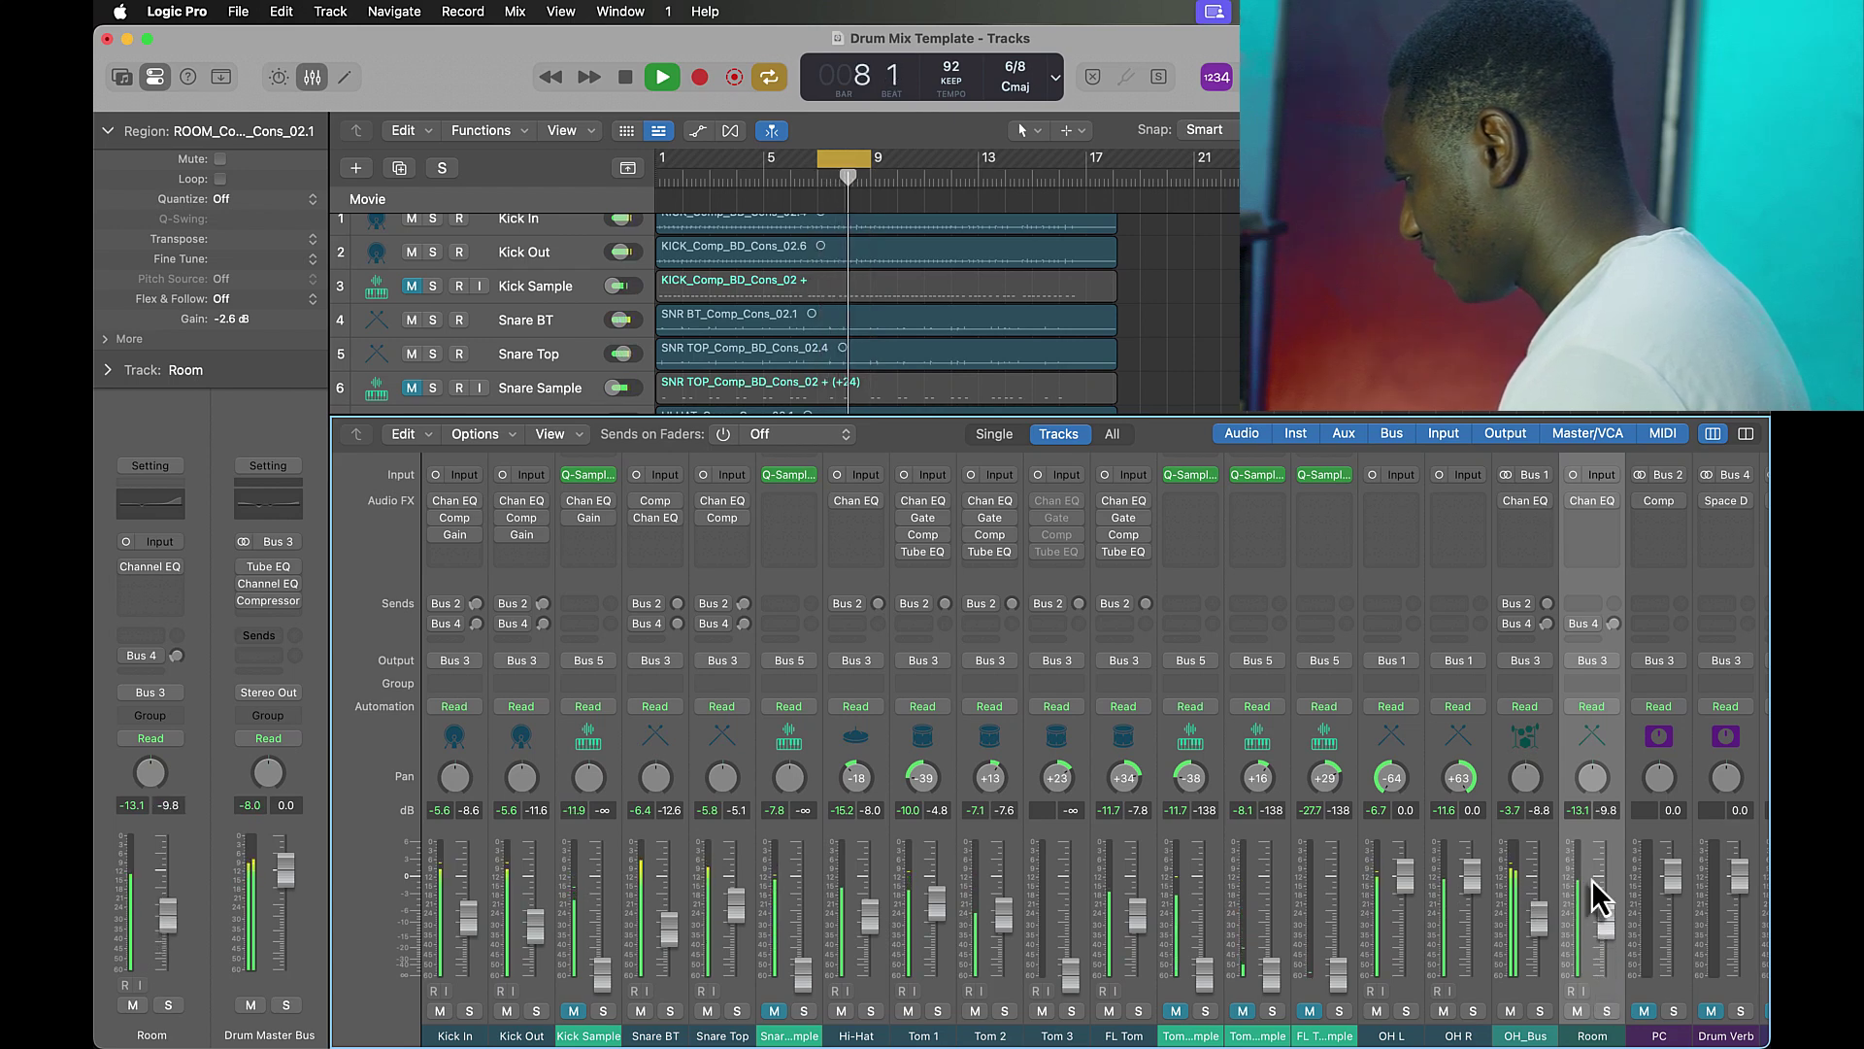
drag(1603, 926, 1603, 909)
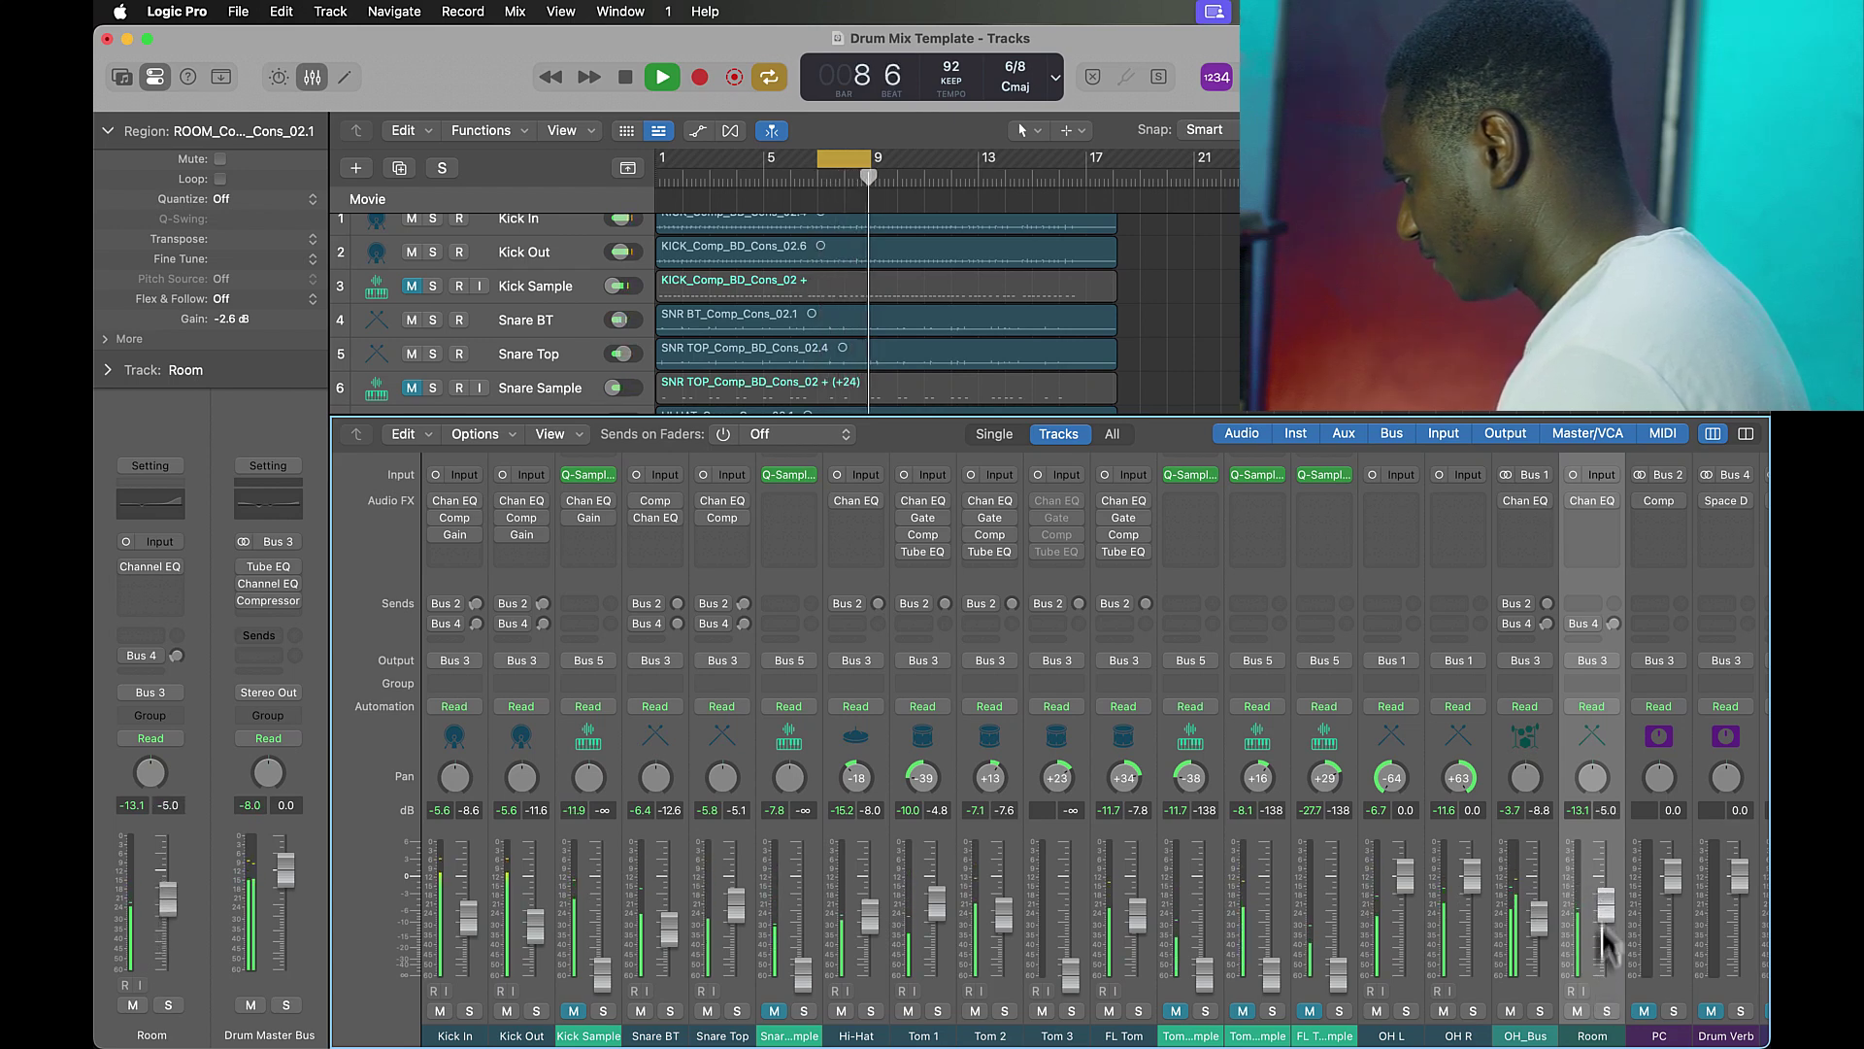
click(1607, 1011)
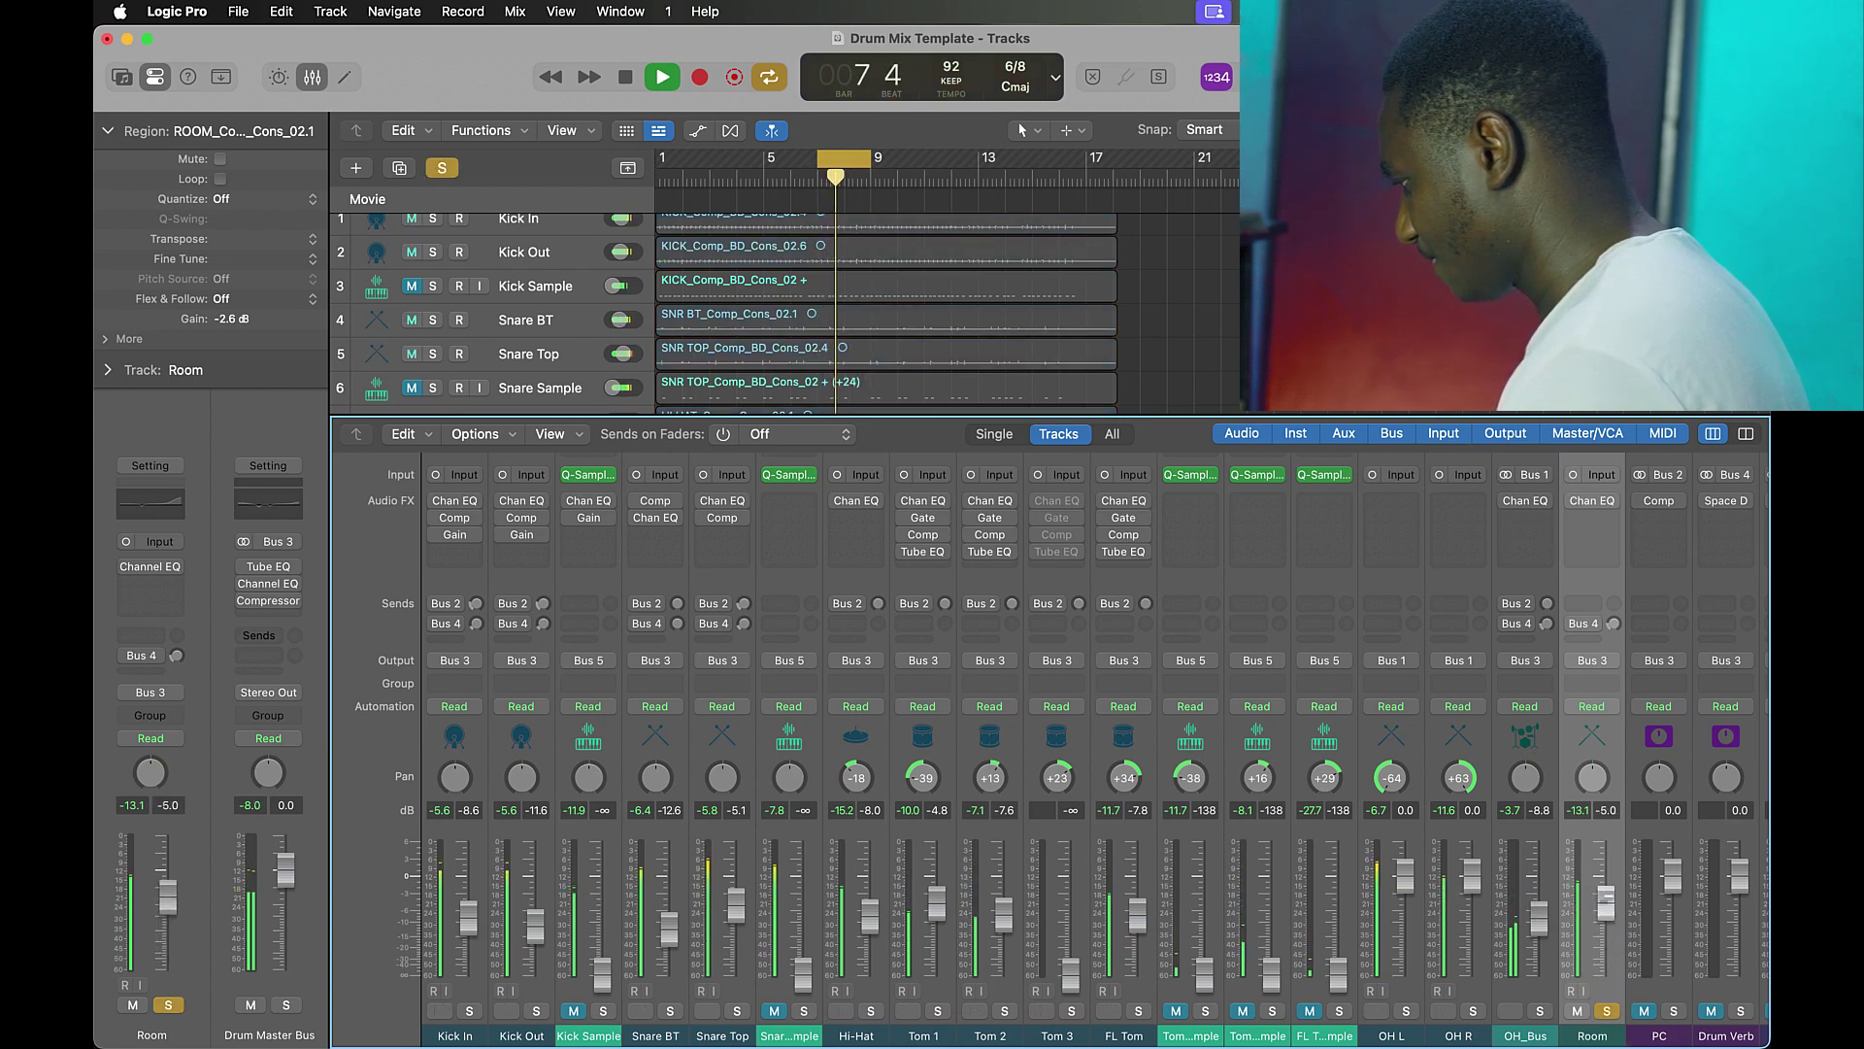
click(1607, 1011)
key(space)
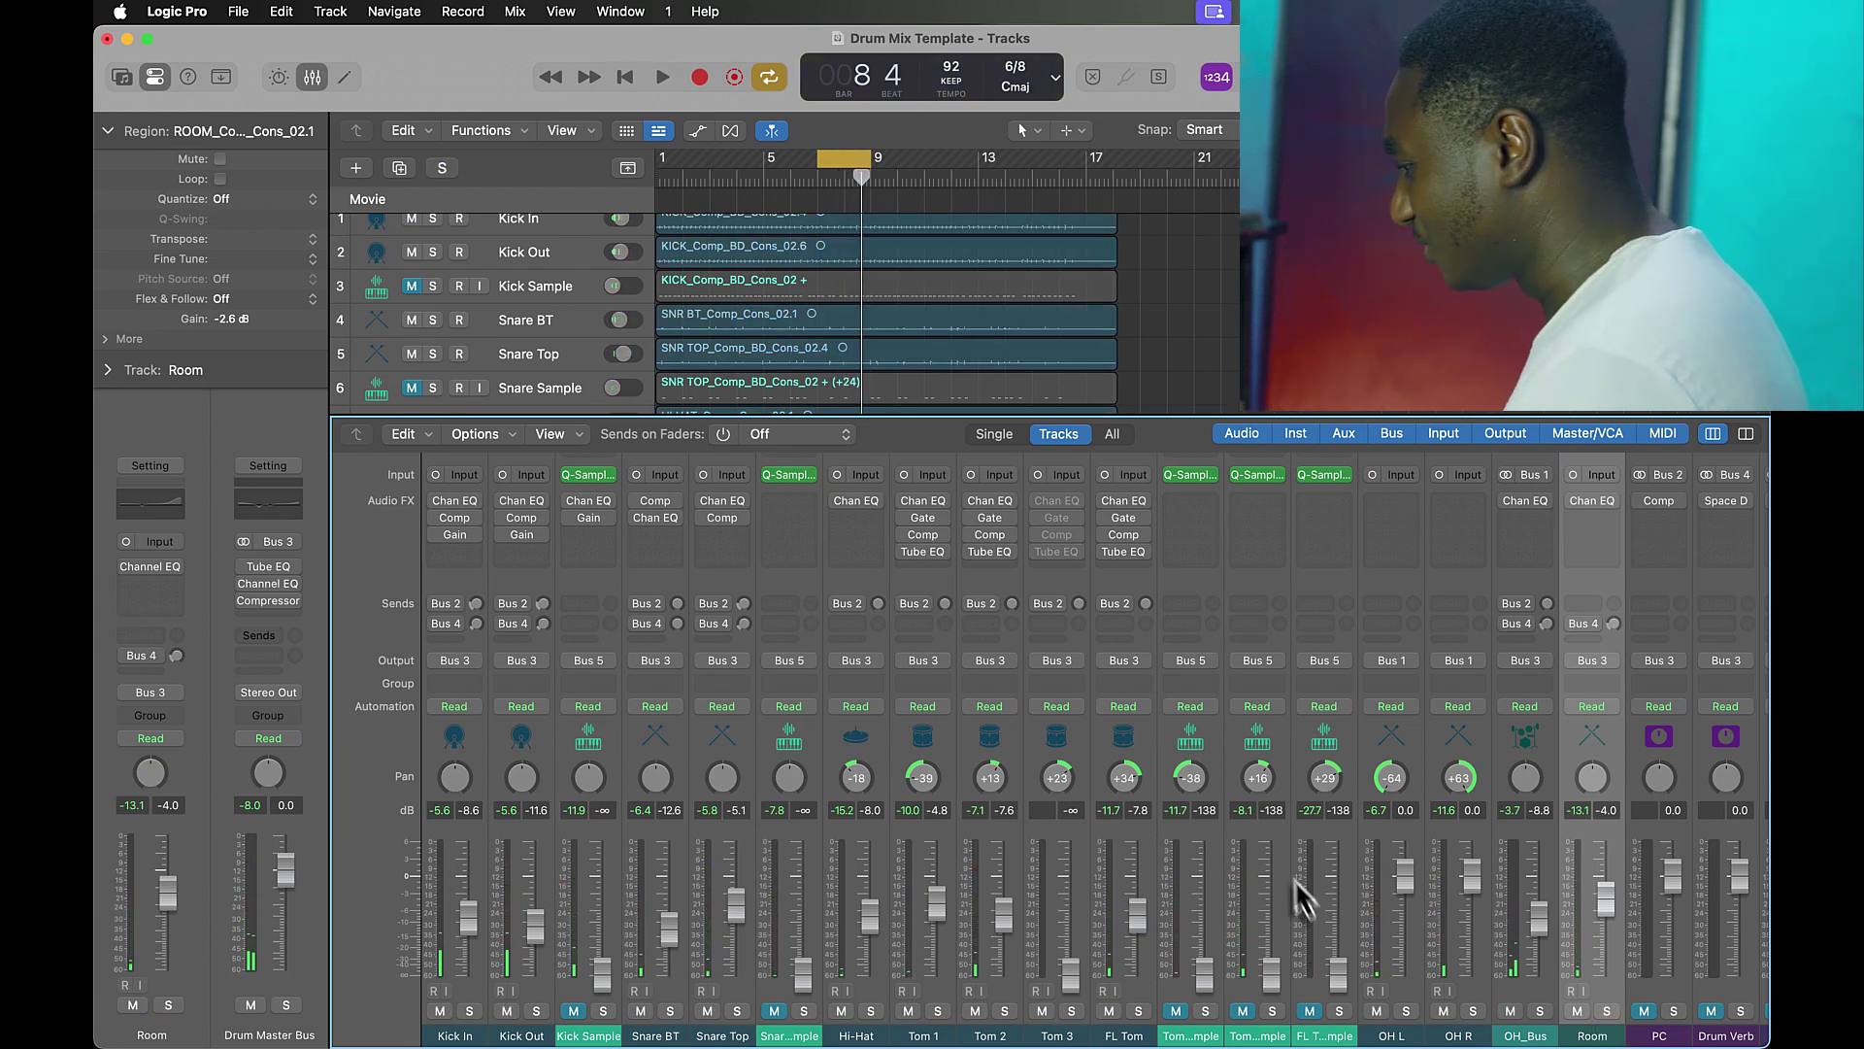
Re-enable the plug-ins and bus sends on the drum channels, and raise Kick In to -3.6 dB and Kick Out to -7.8 dB during playback.
scroll(1477, 955, right, 3)
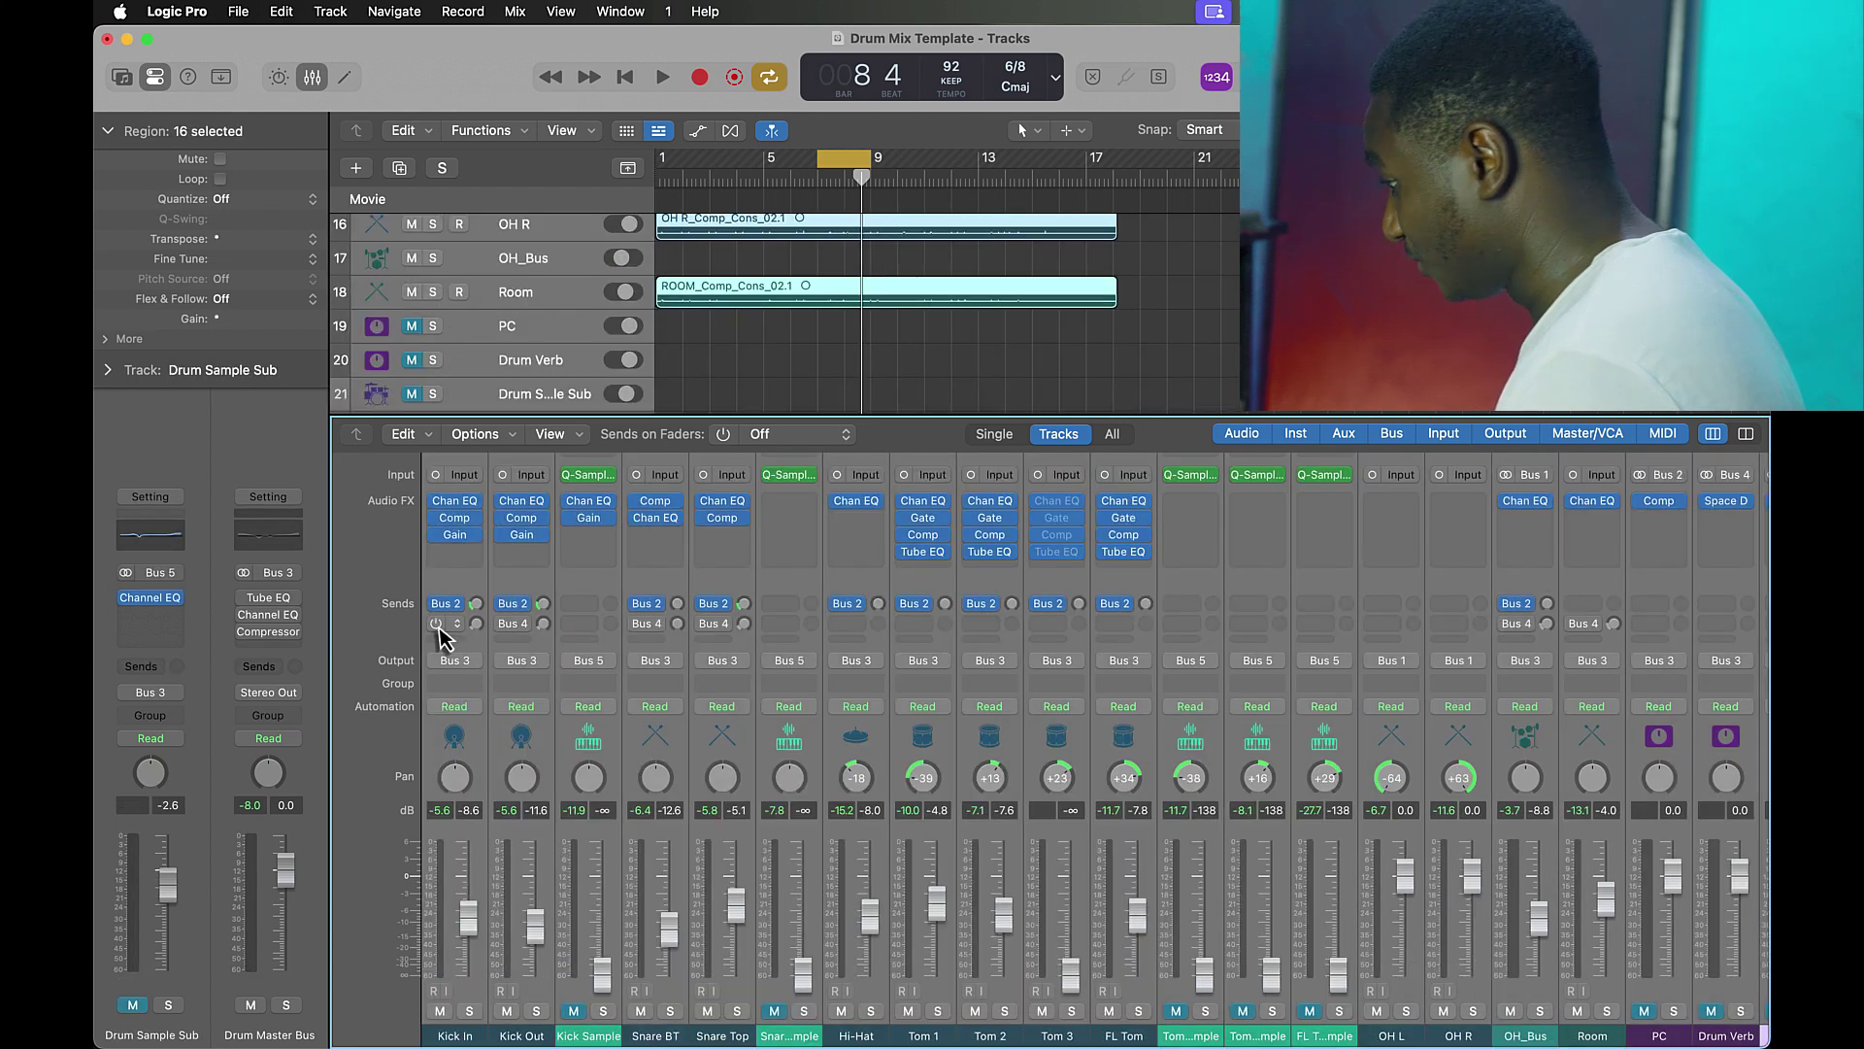
click(435, 624)
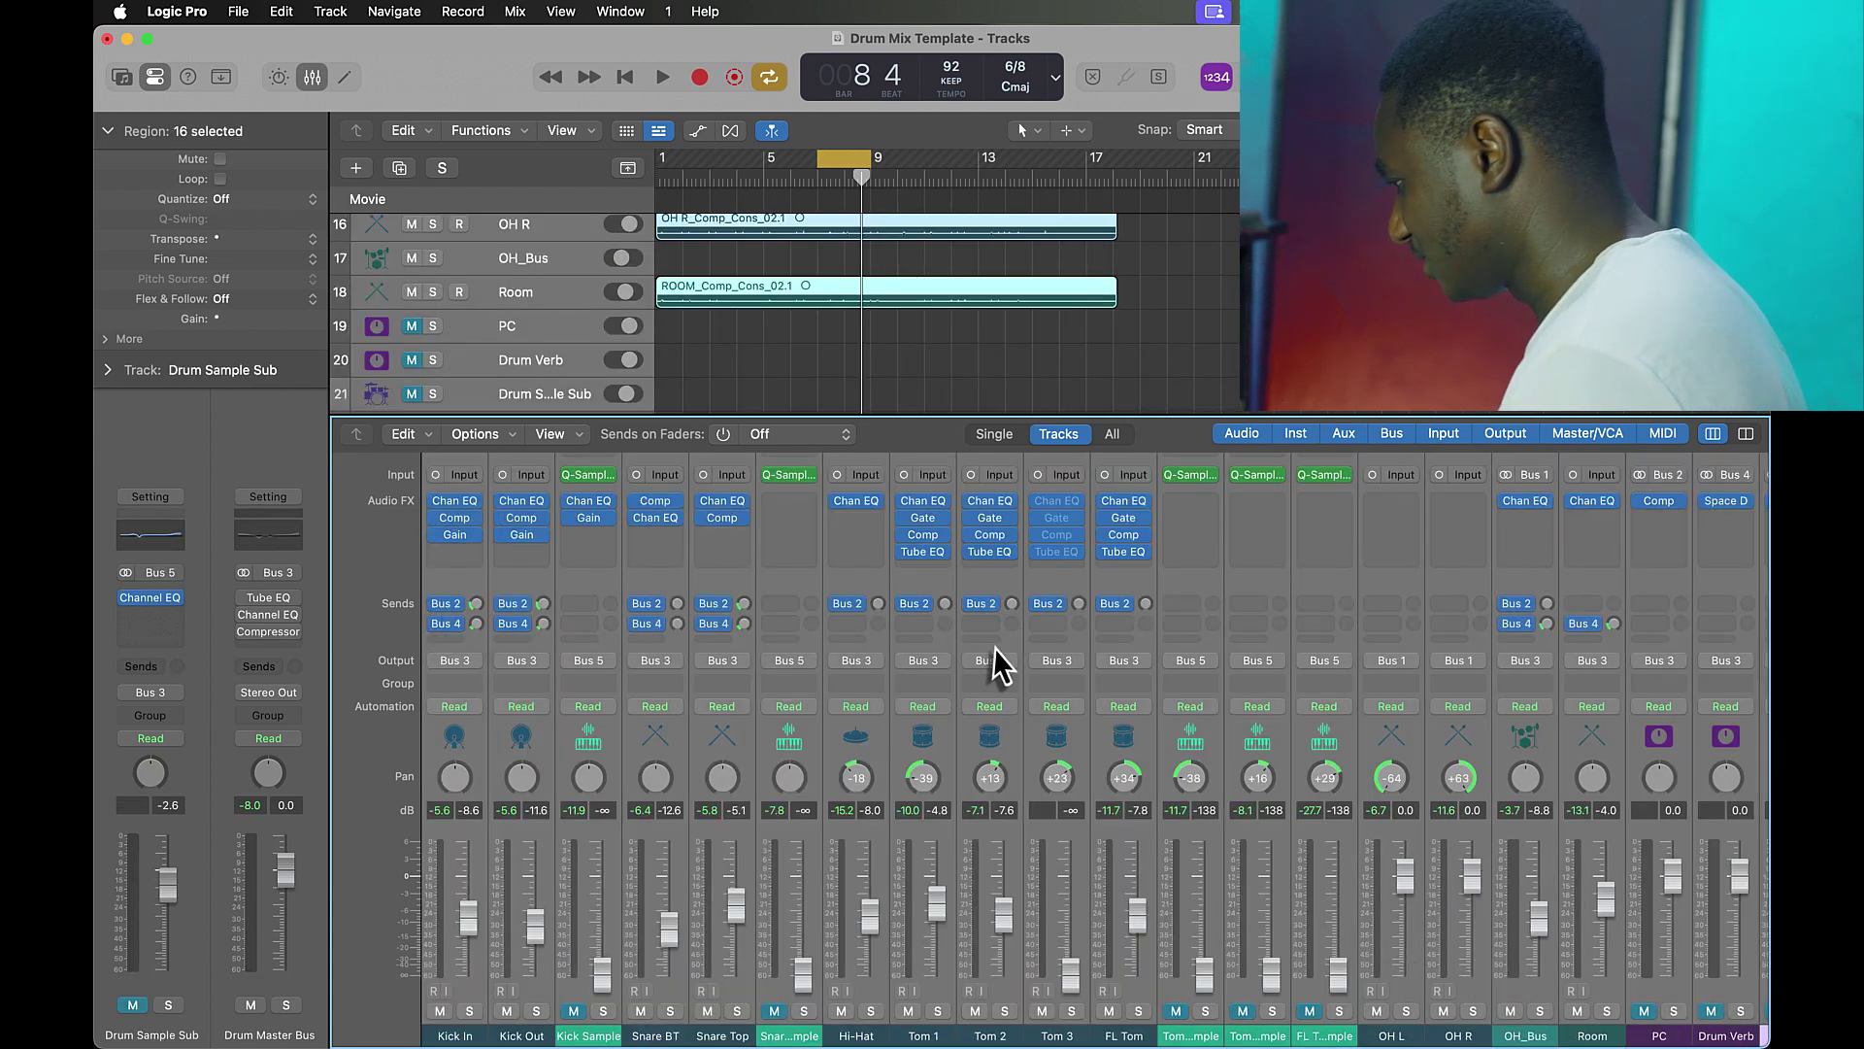
key(space)
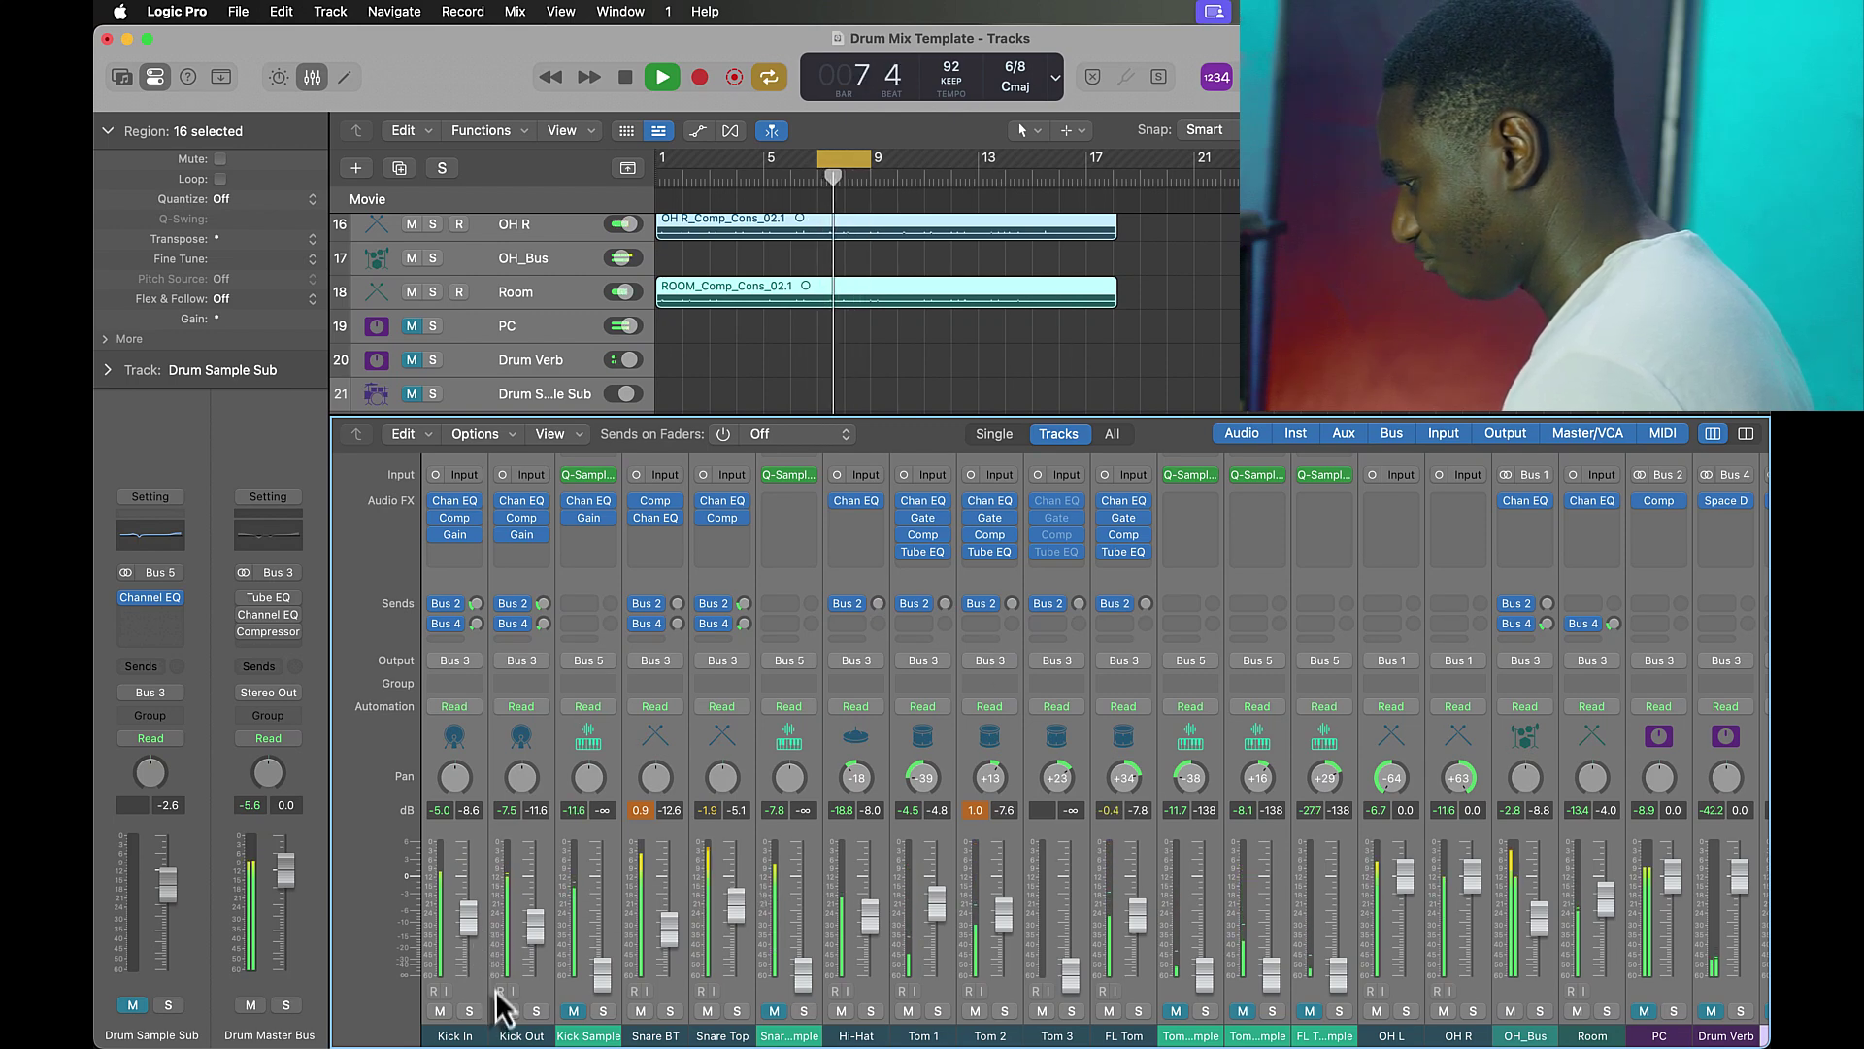
click(460, 1037)
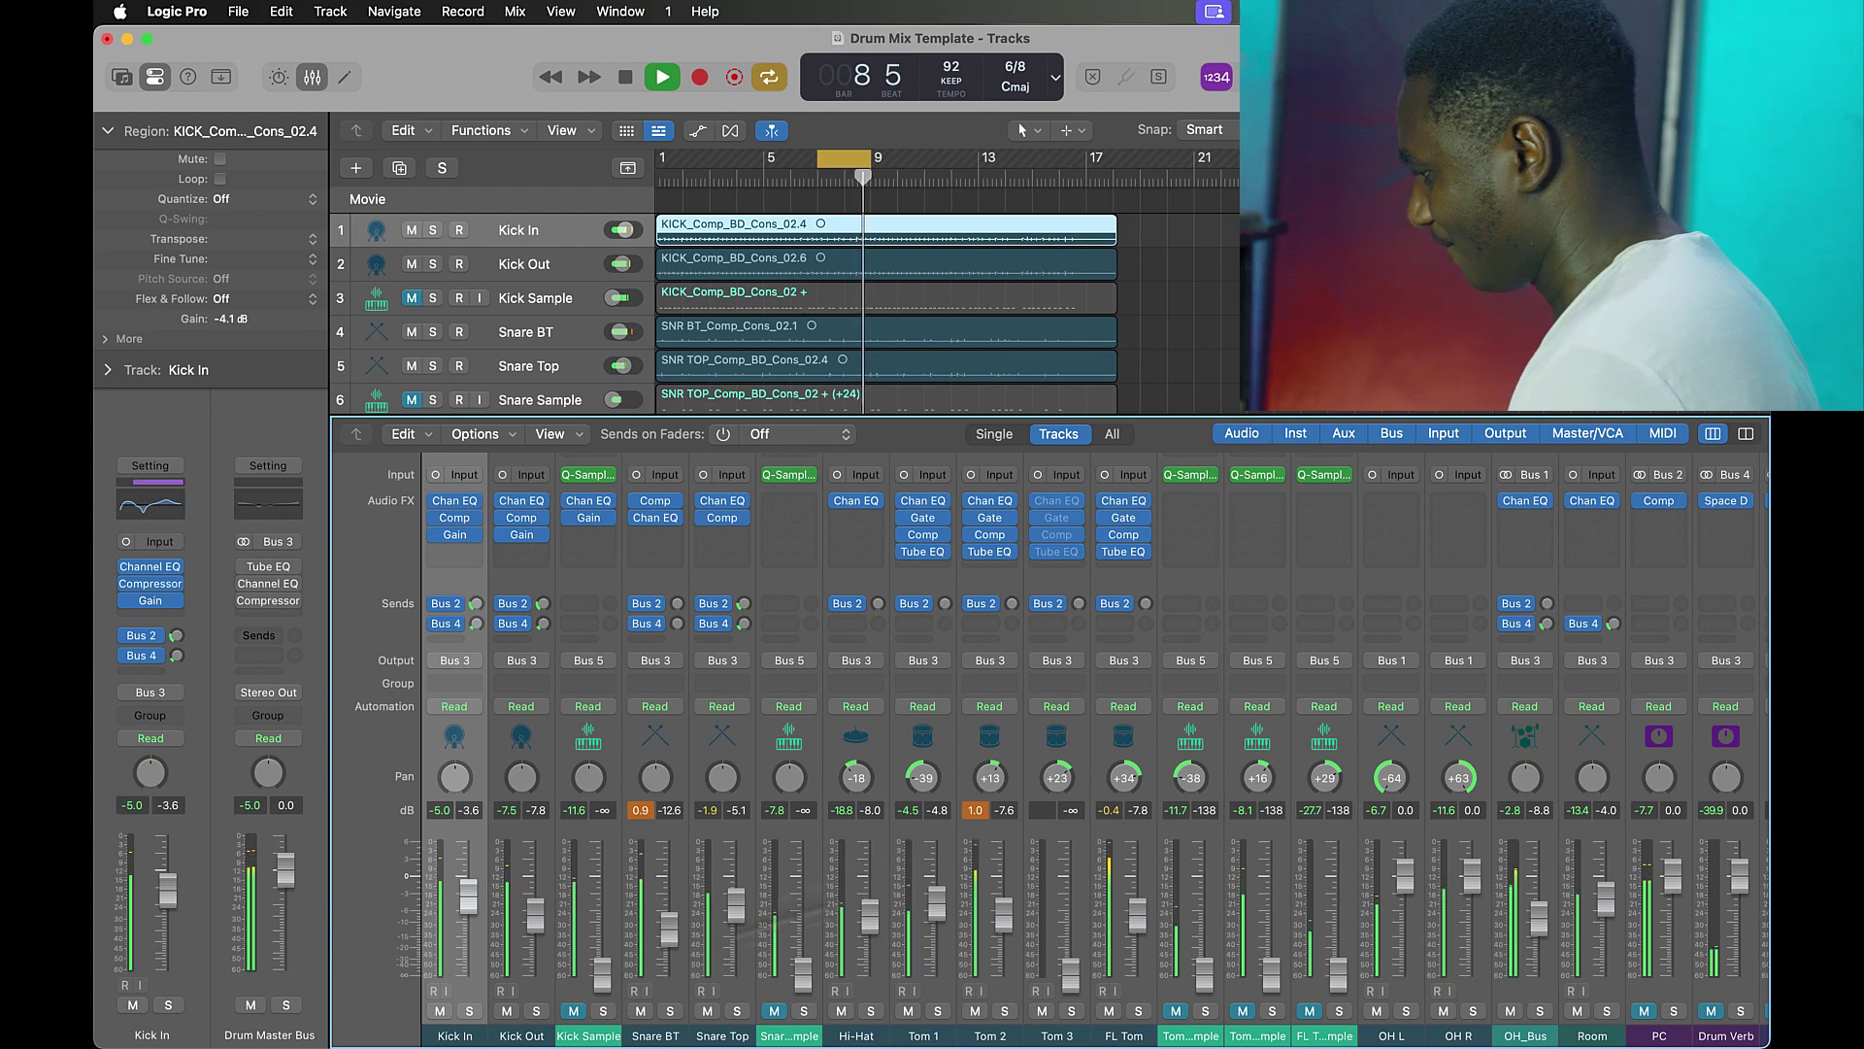
key(space)
Hide the mixer and delete the MIDI region on the Kick Sample track.
key(x)
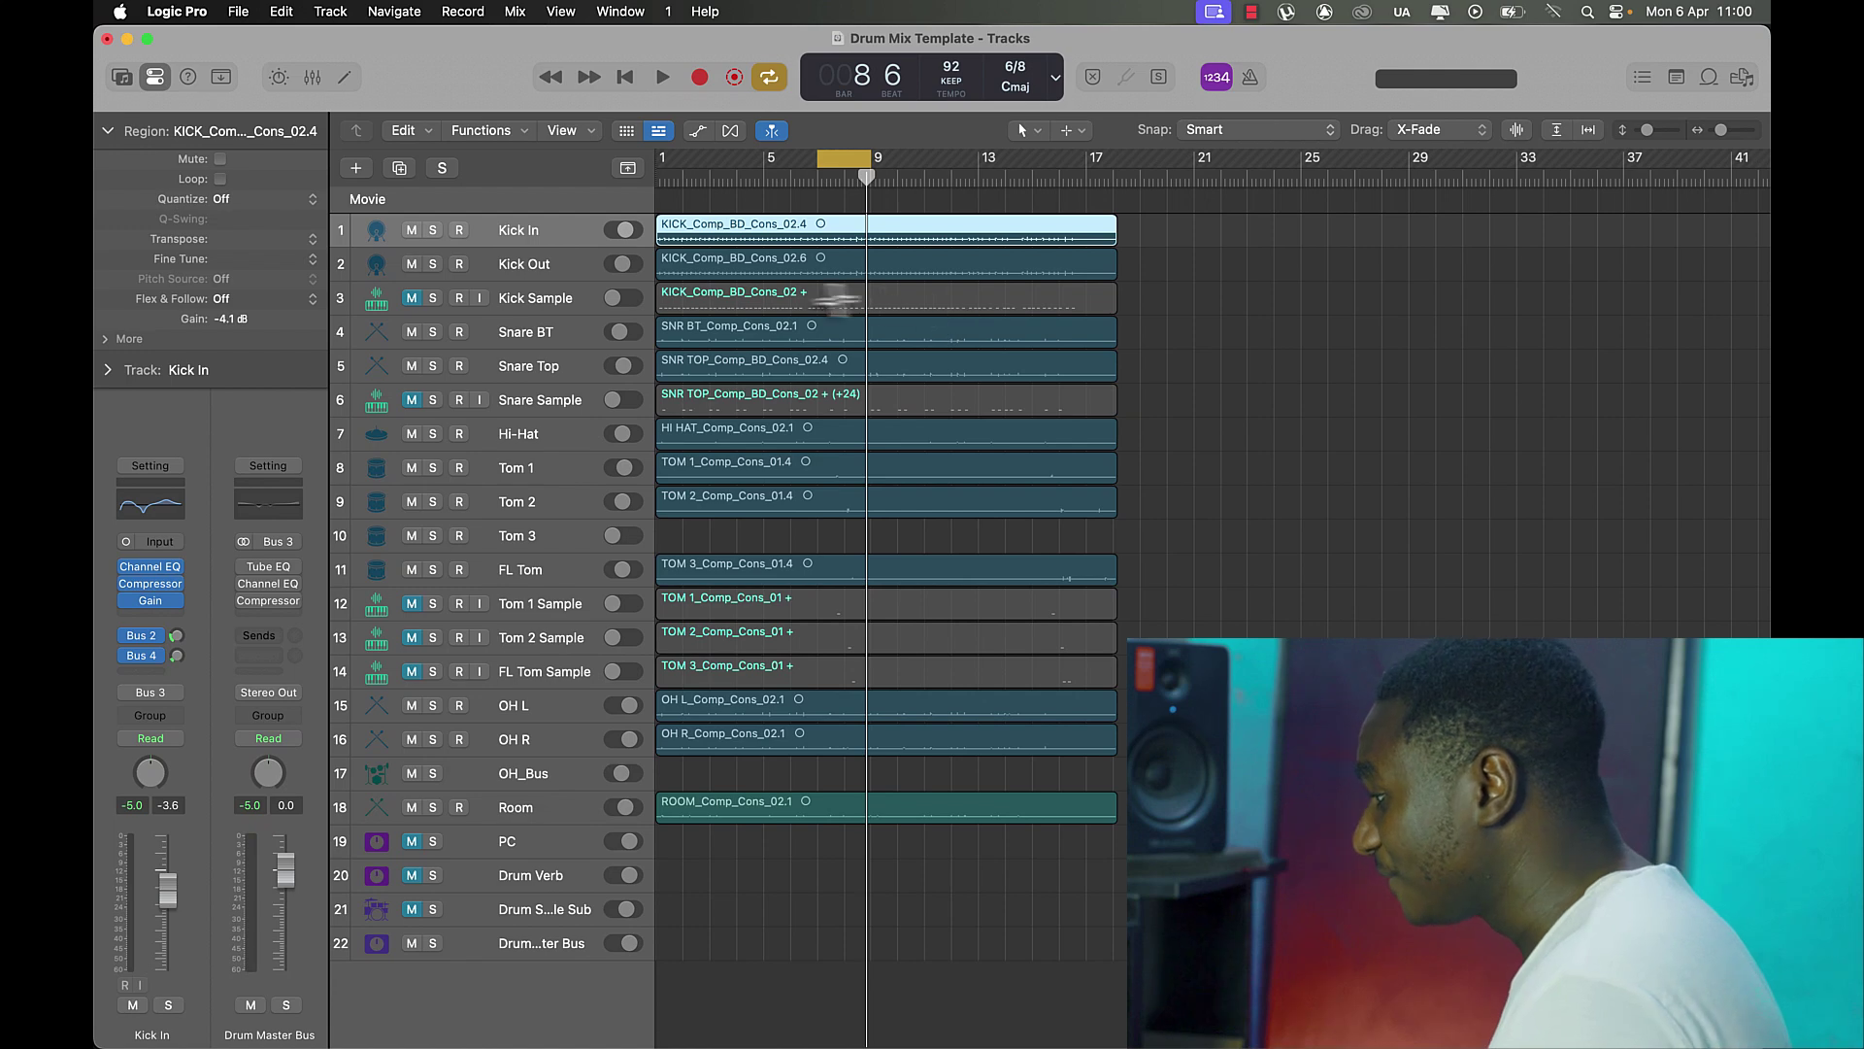
click(760, 292)
scroll(757, 291, up, 3)
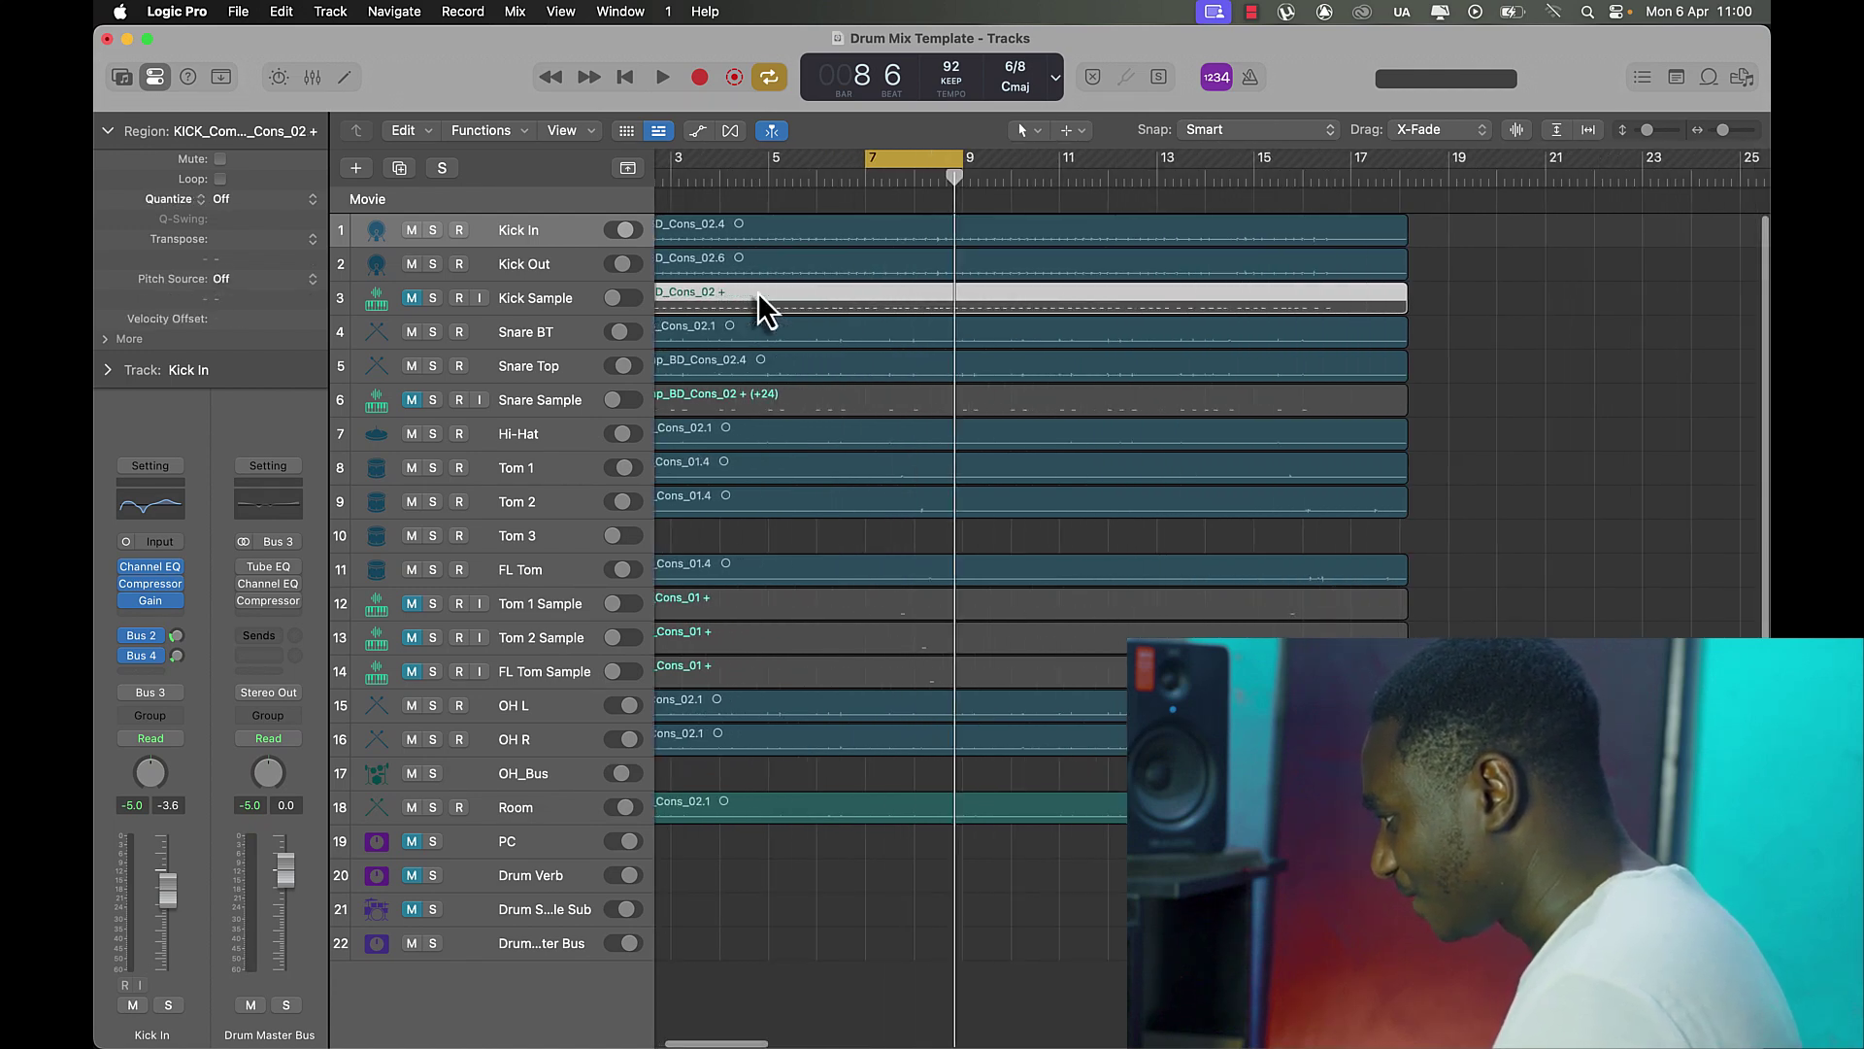
scroll(758, 291, up, 3)
key(Delete)
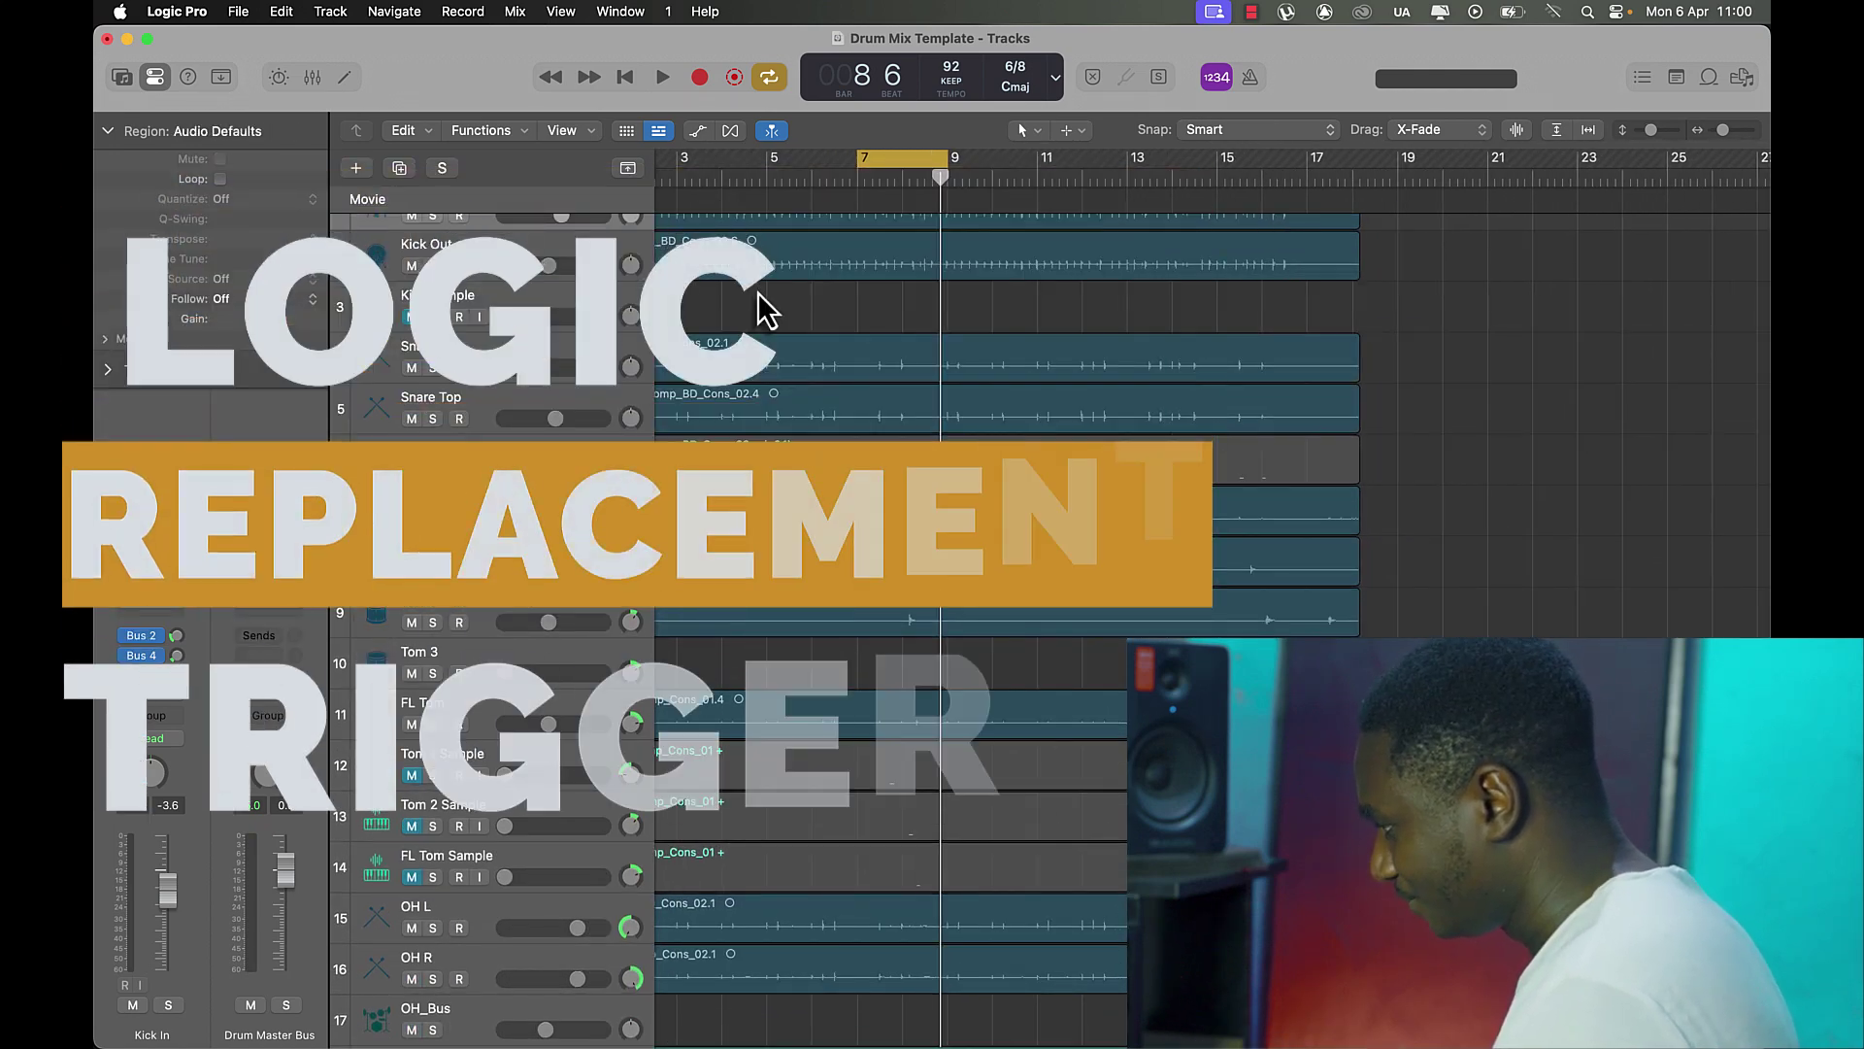
Show the Library, open Drum Replacement/Doubling for the Kick In track, set the instrument to Kick, and uncover the waveform behind the dialog.
click(708, 274)
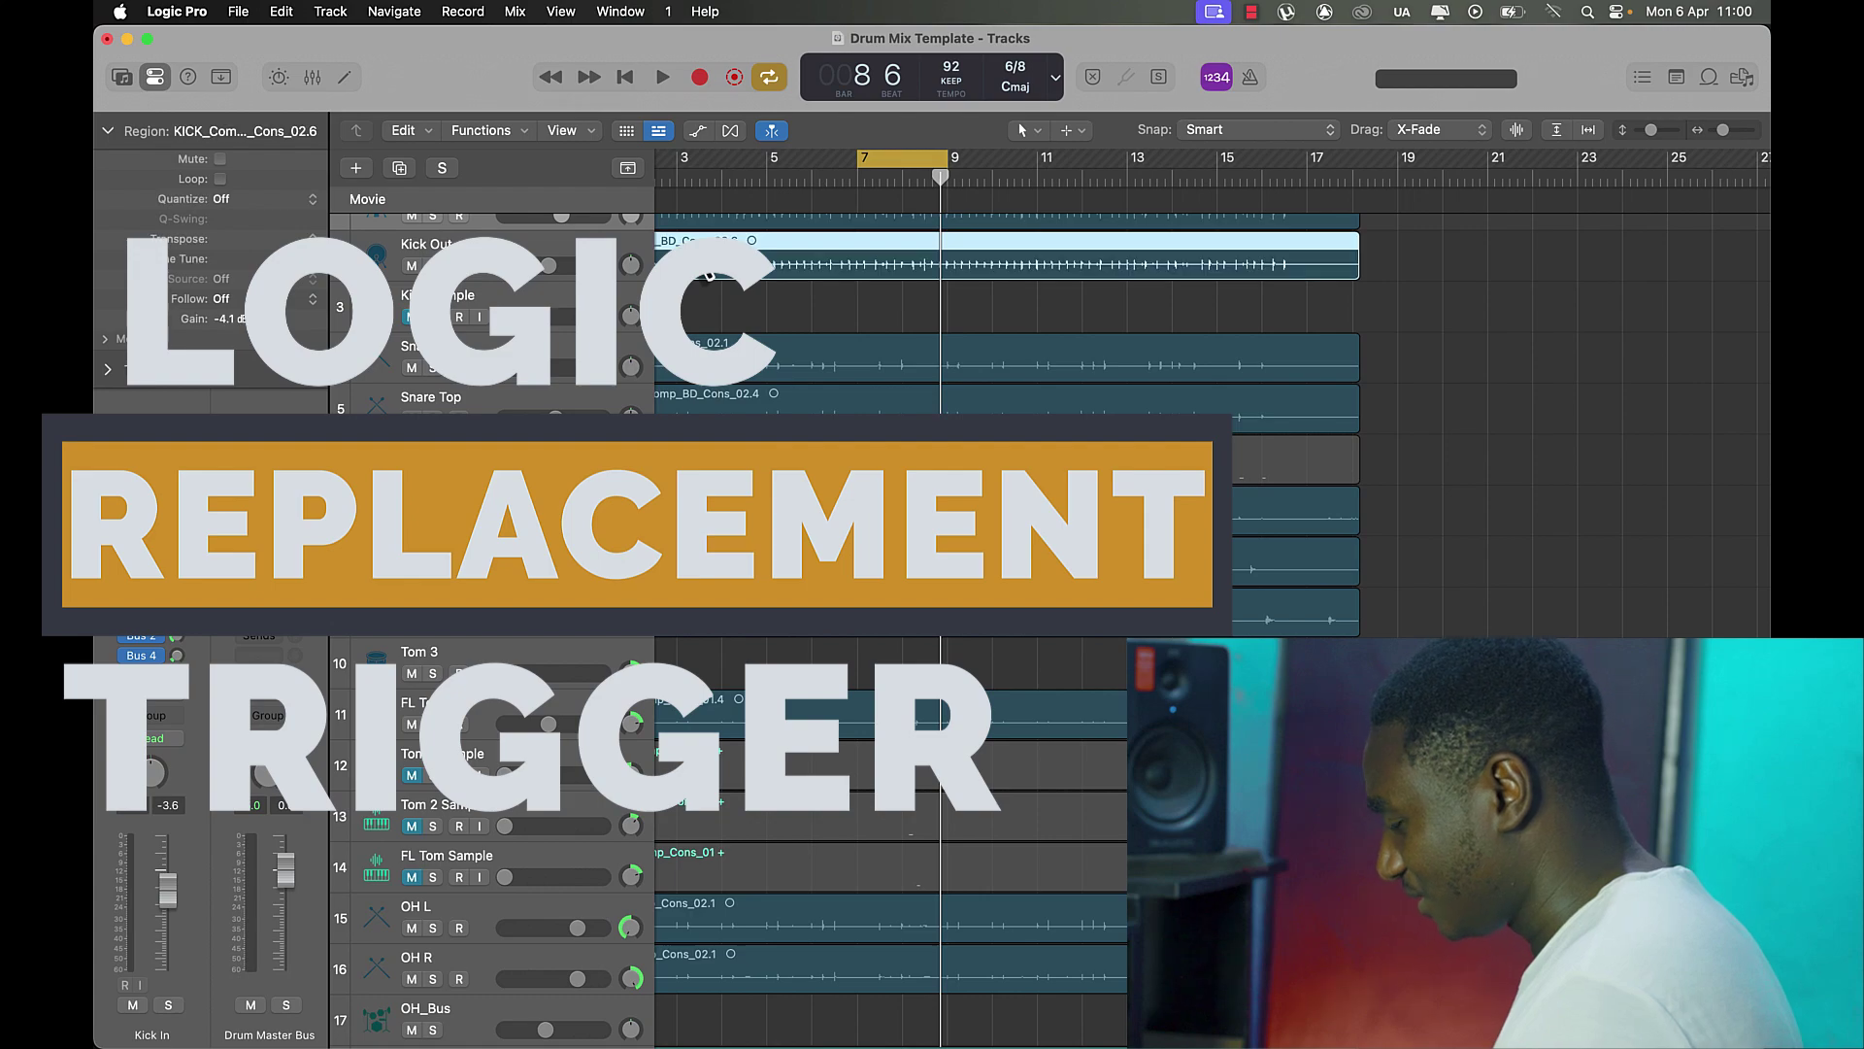
scroll(708, 275, left, 3)
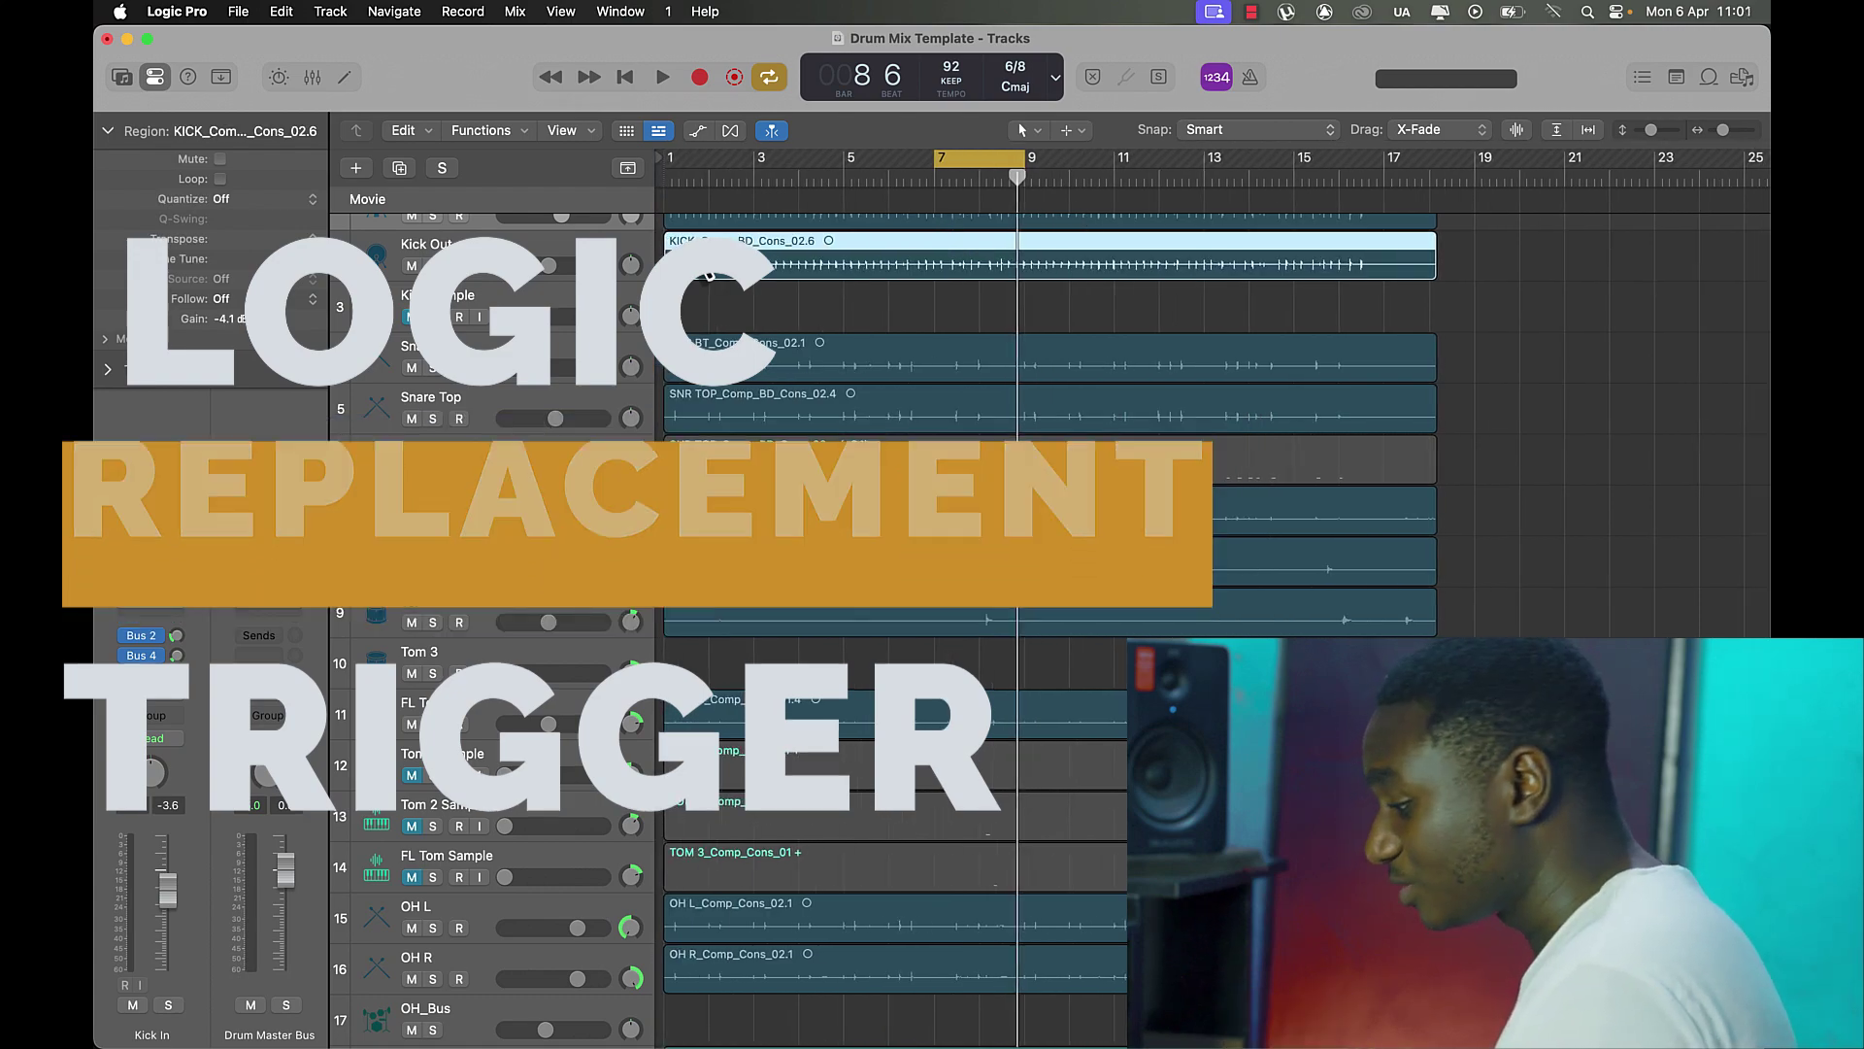
key(y)
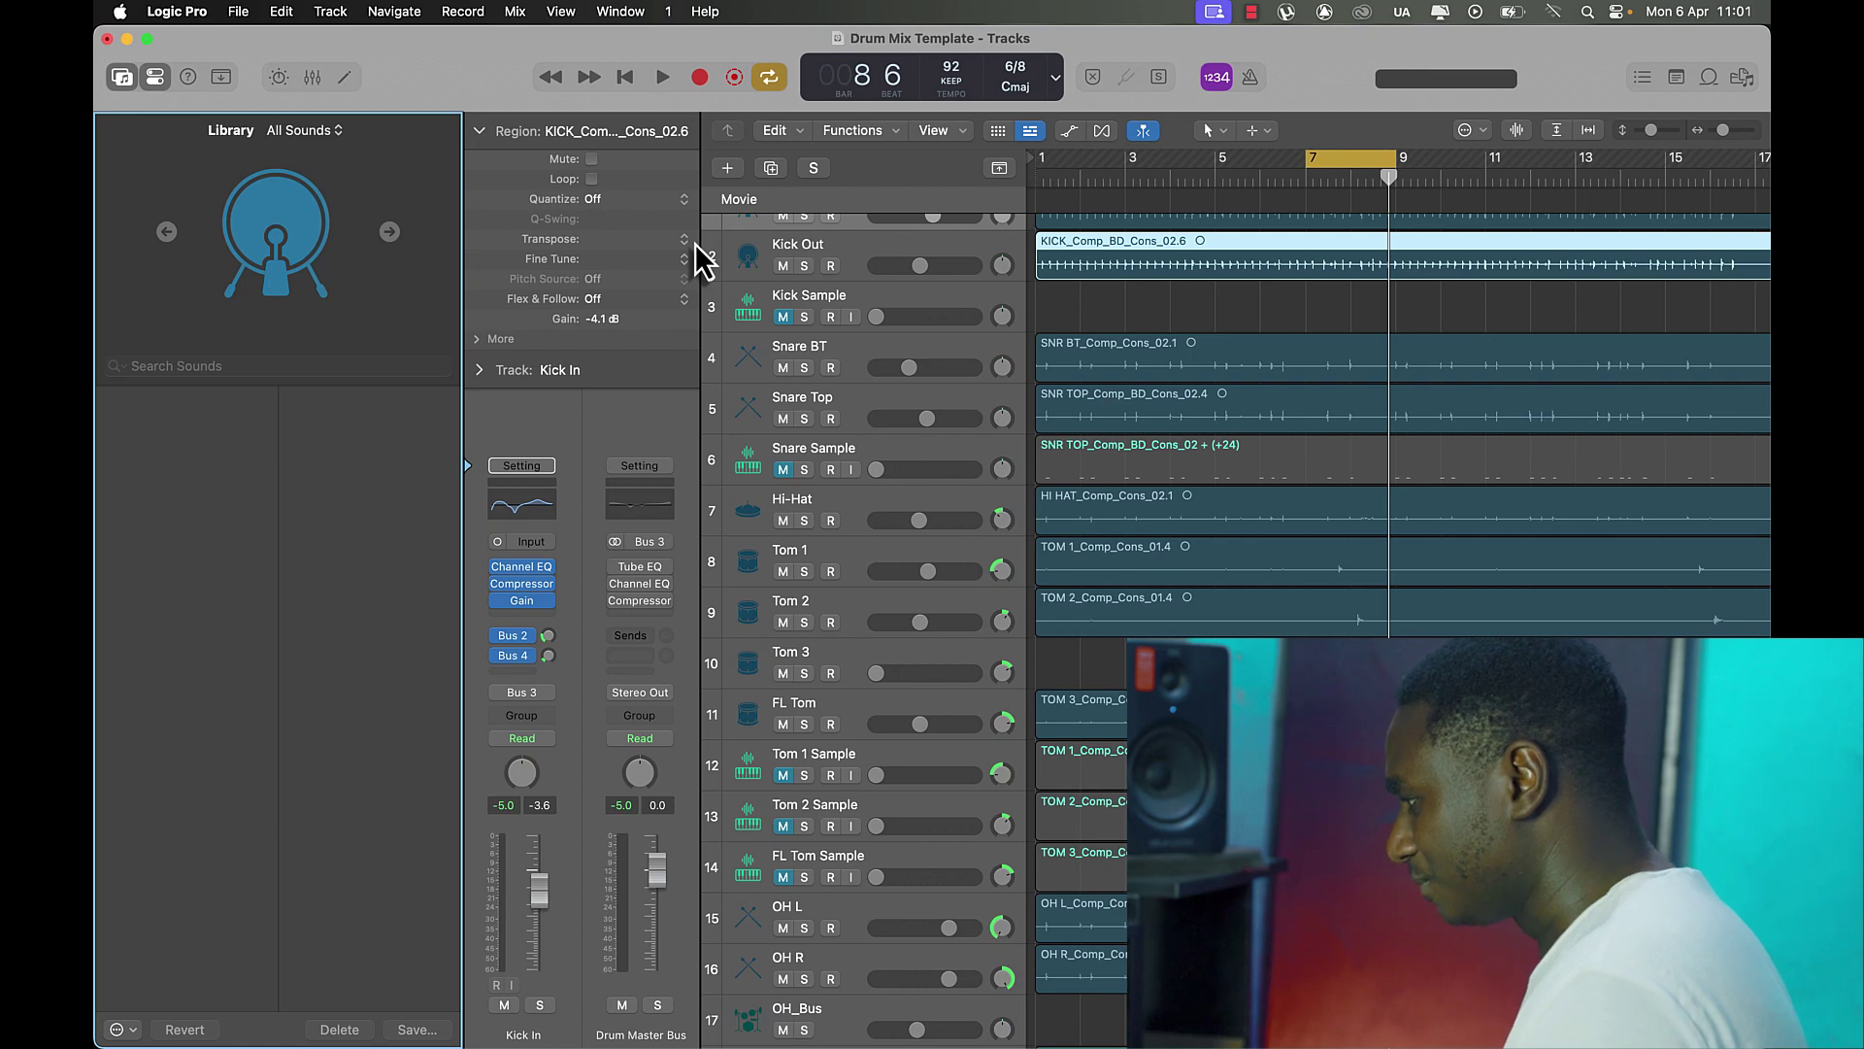
key(ctrl+d)
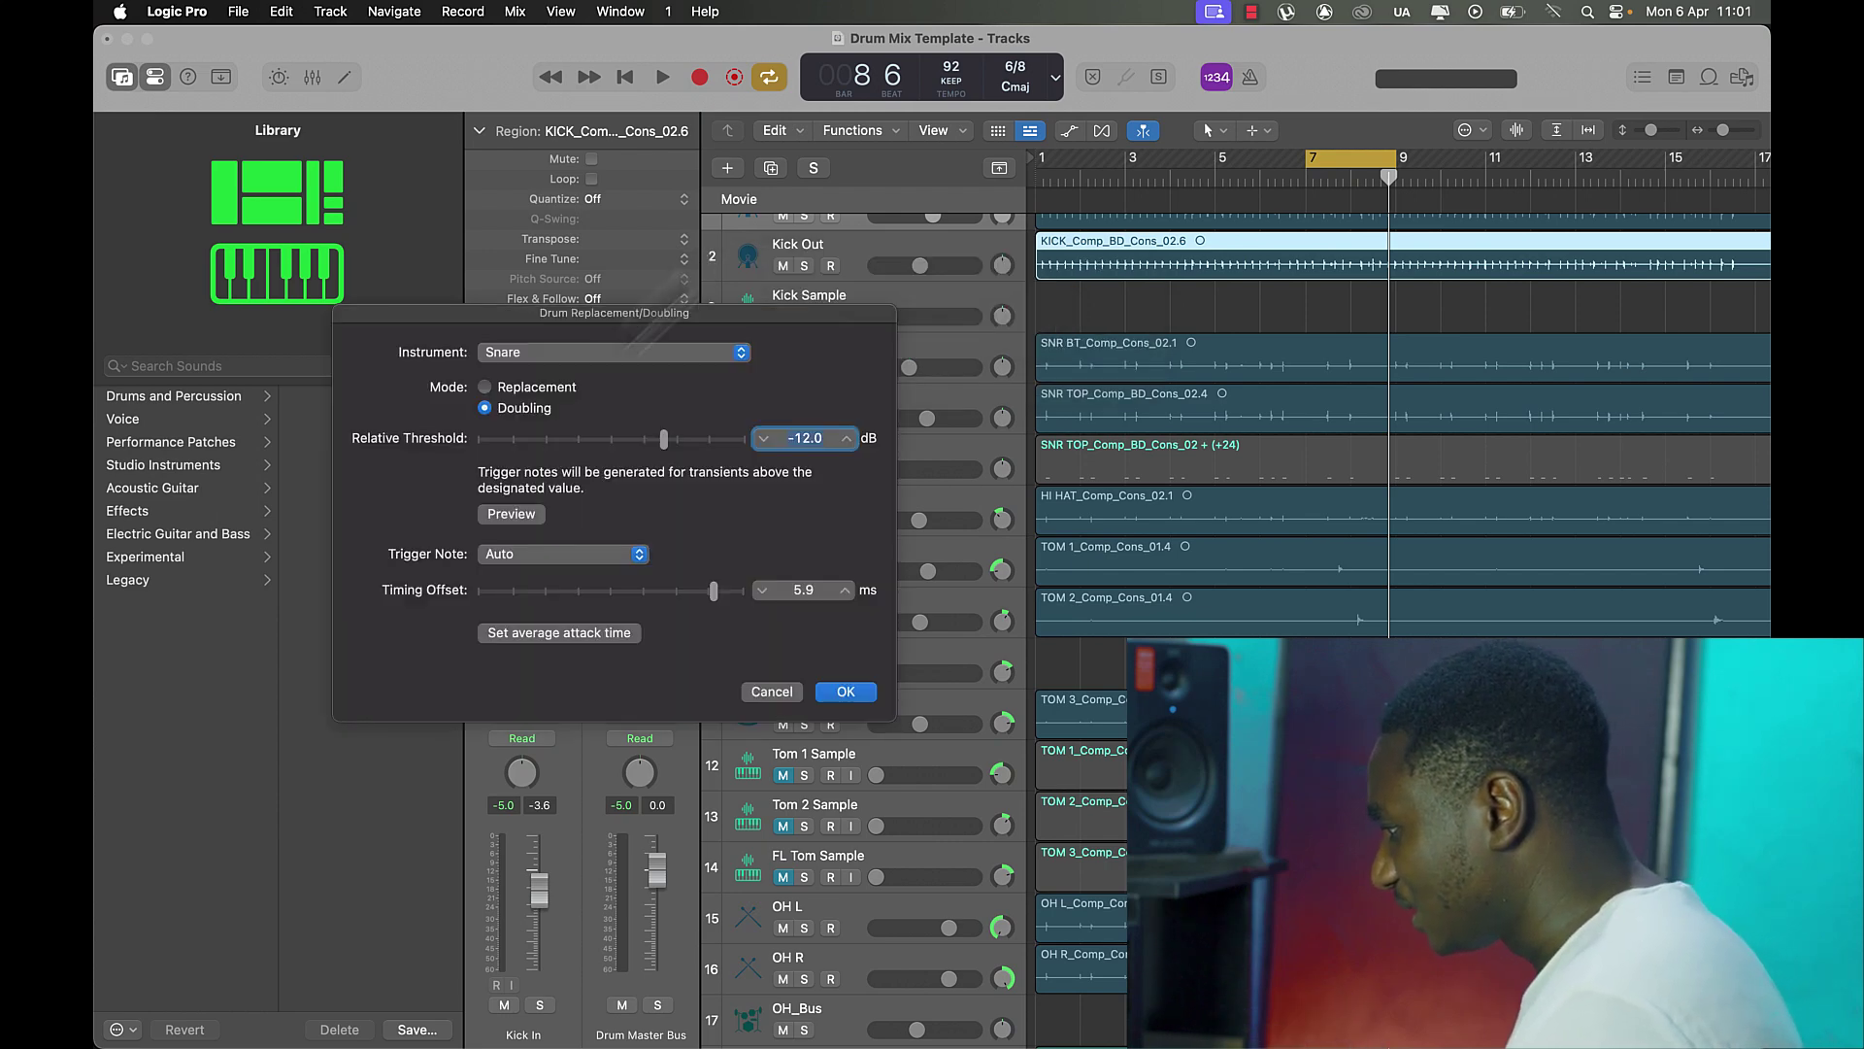
click(575, 361)
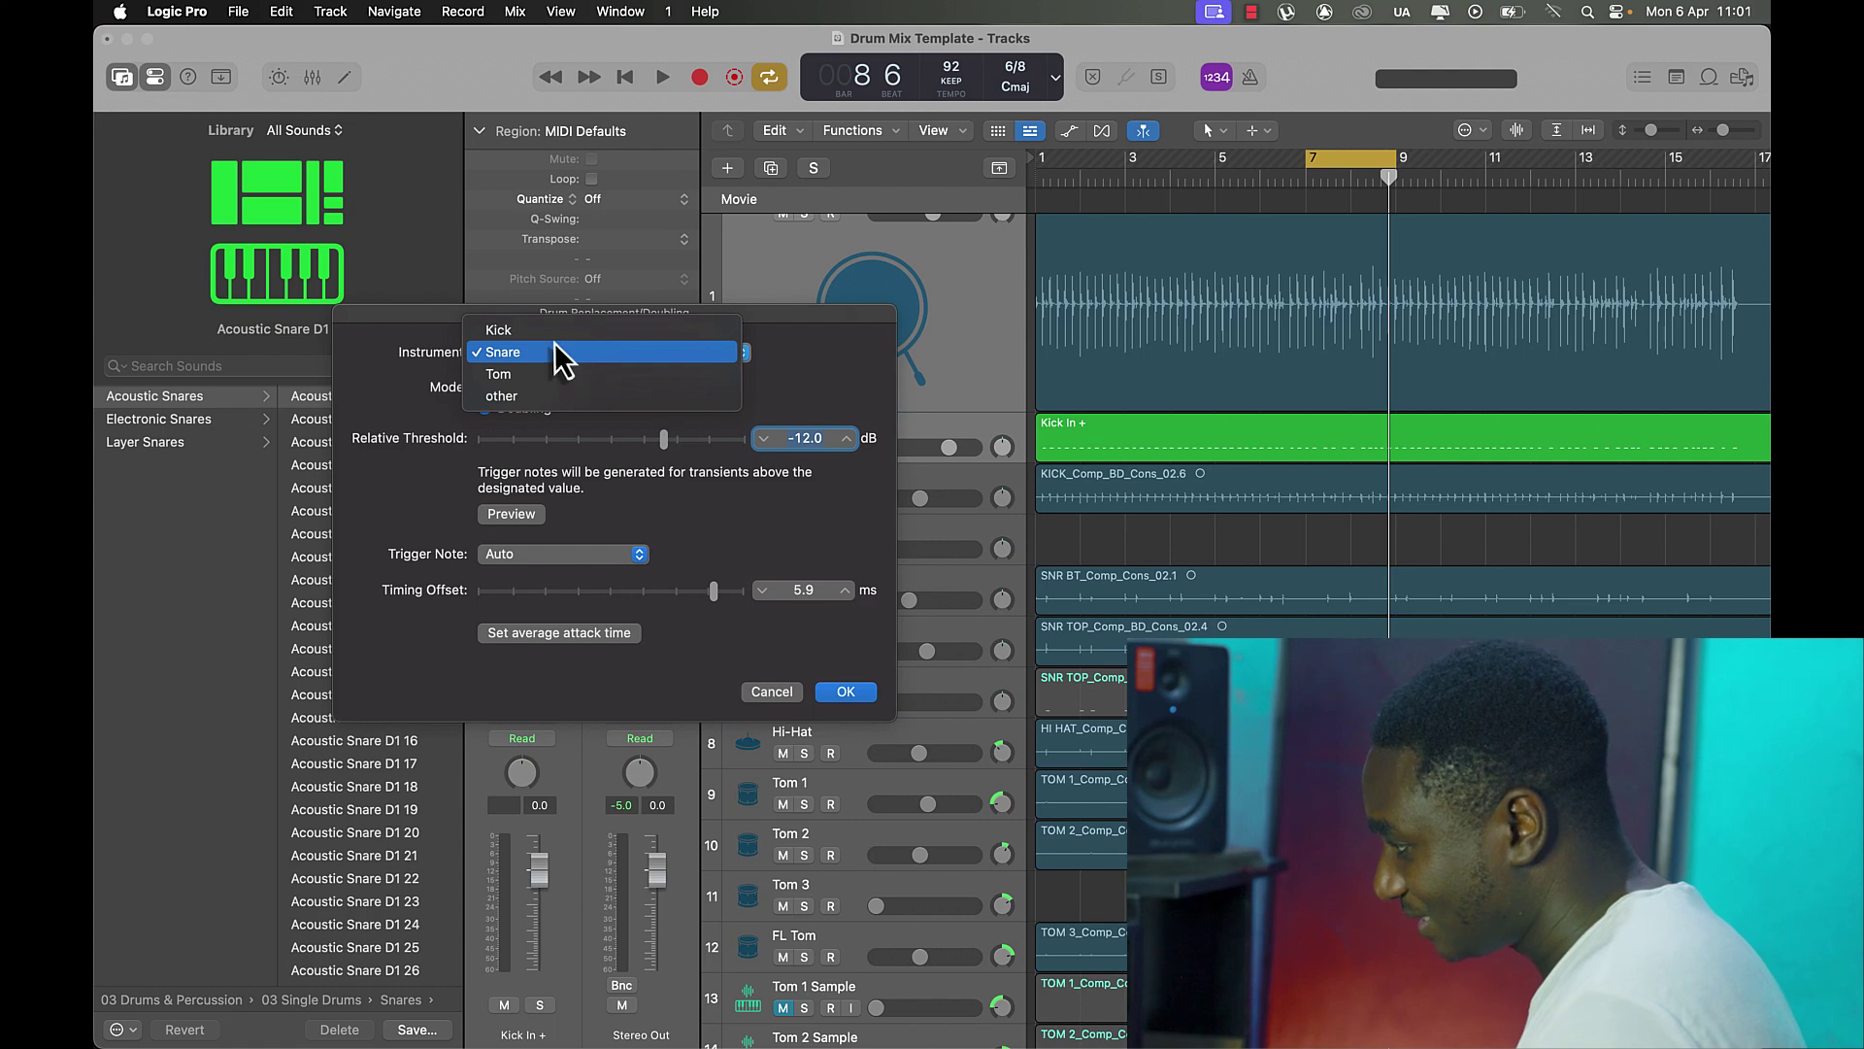
click(550, 331)
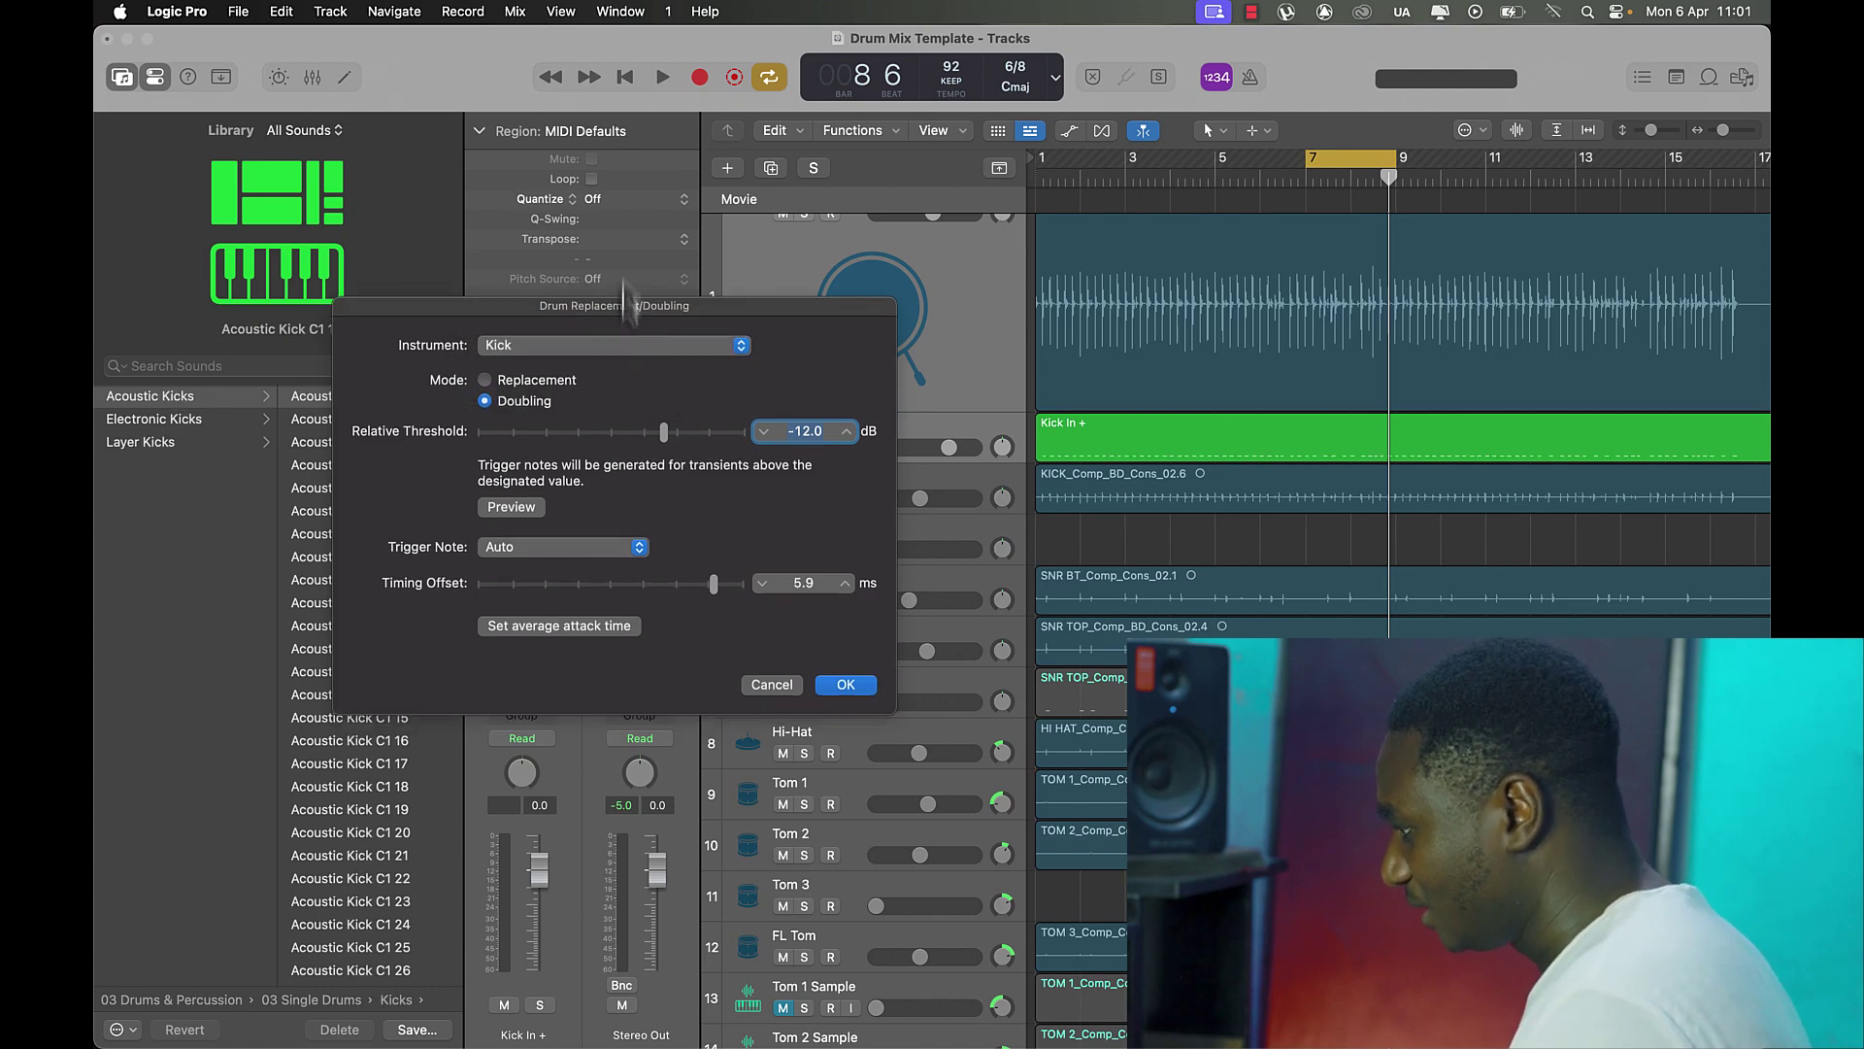
drag(626, 303, 614, 147)
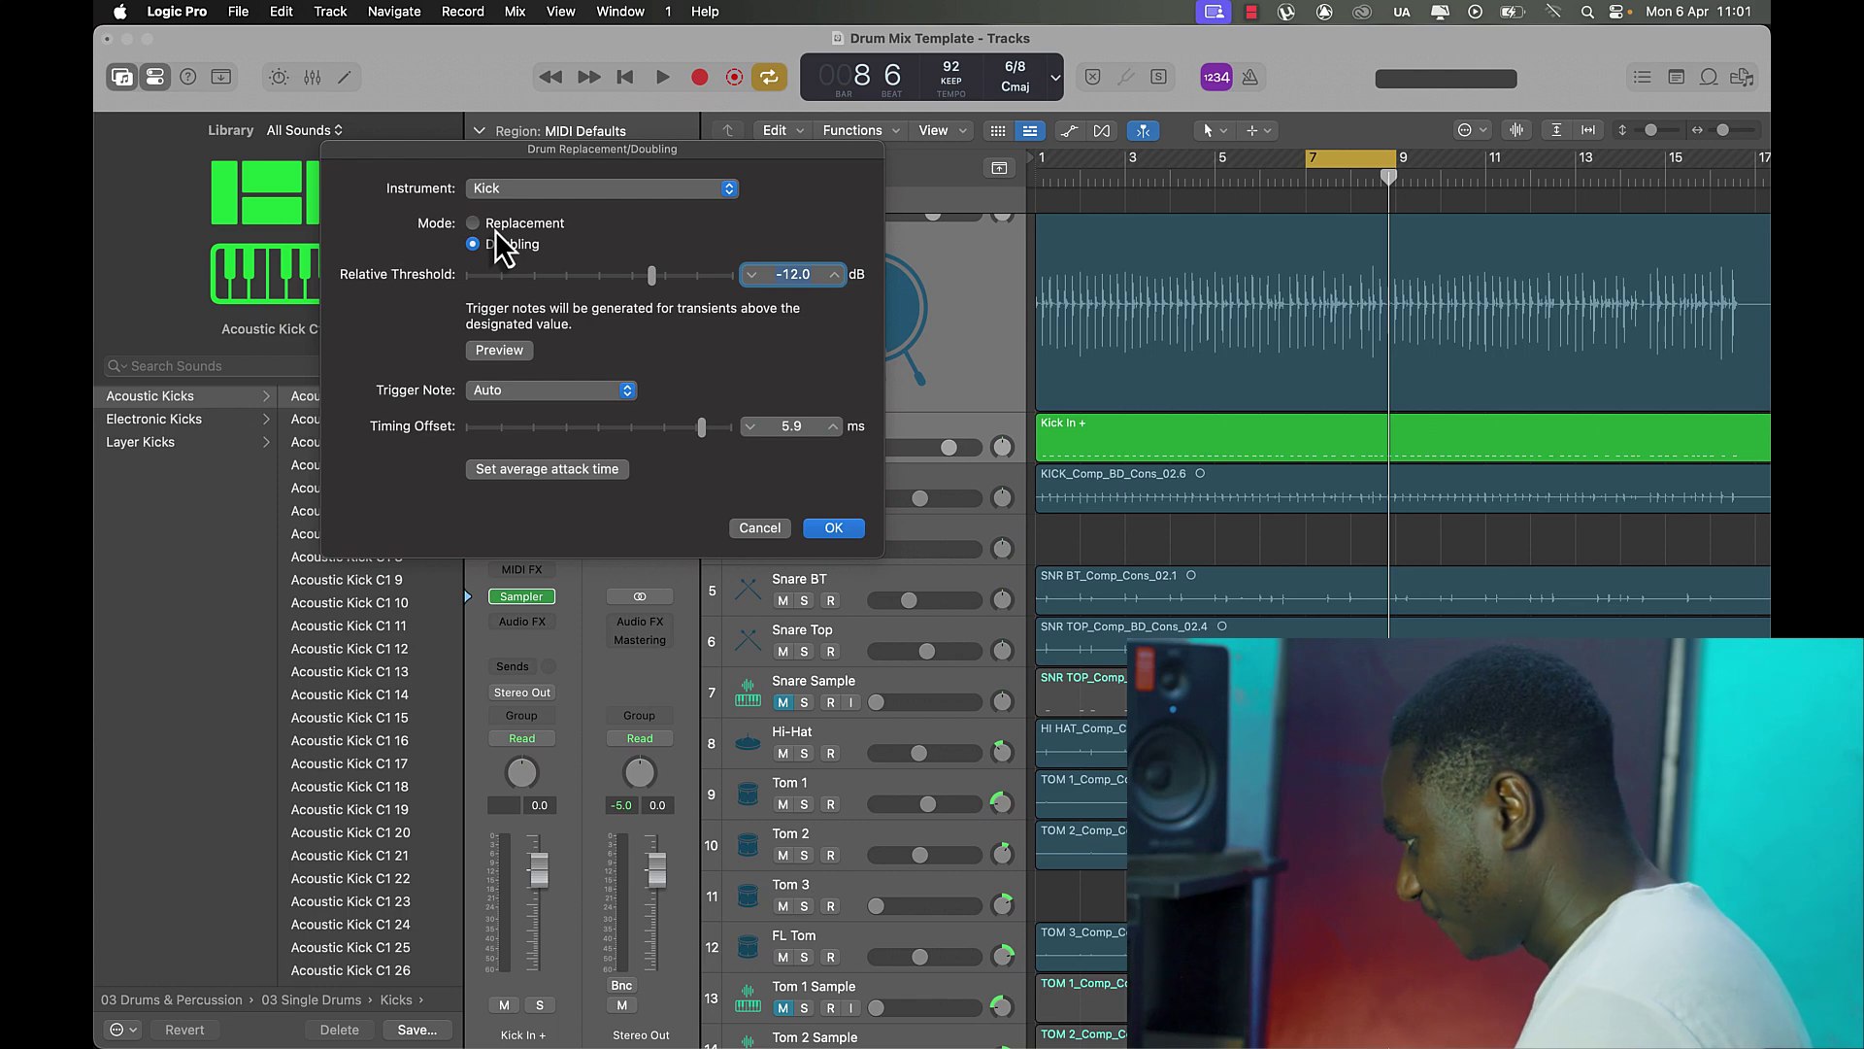
scroll(1186, 430, up, 5)
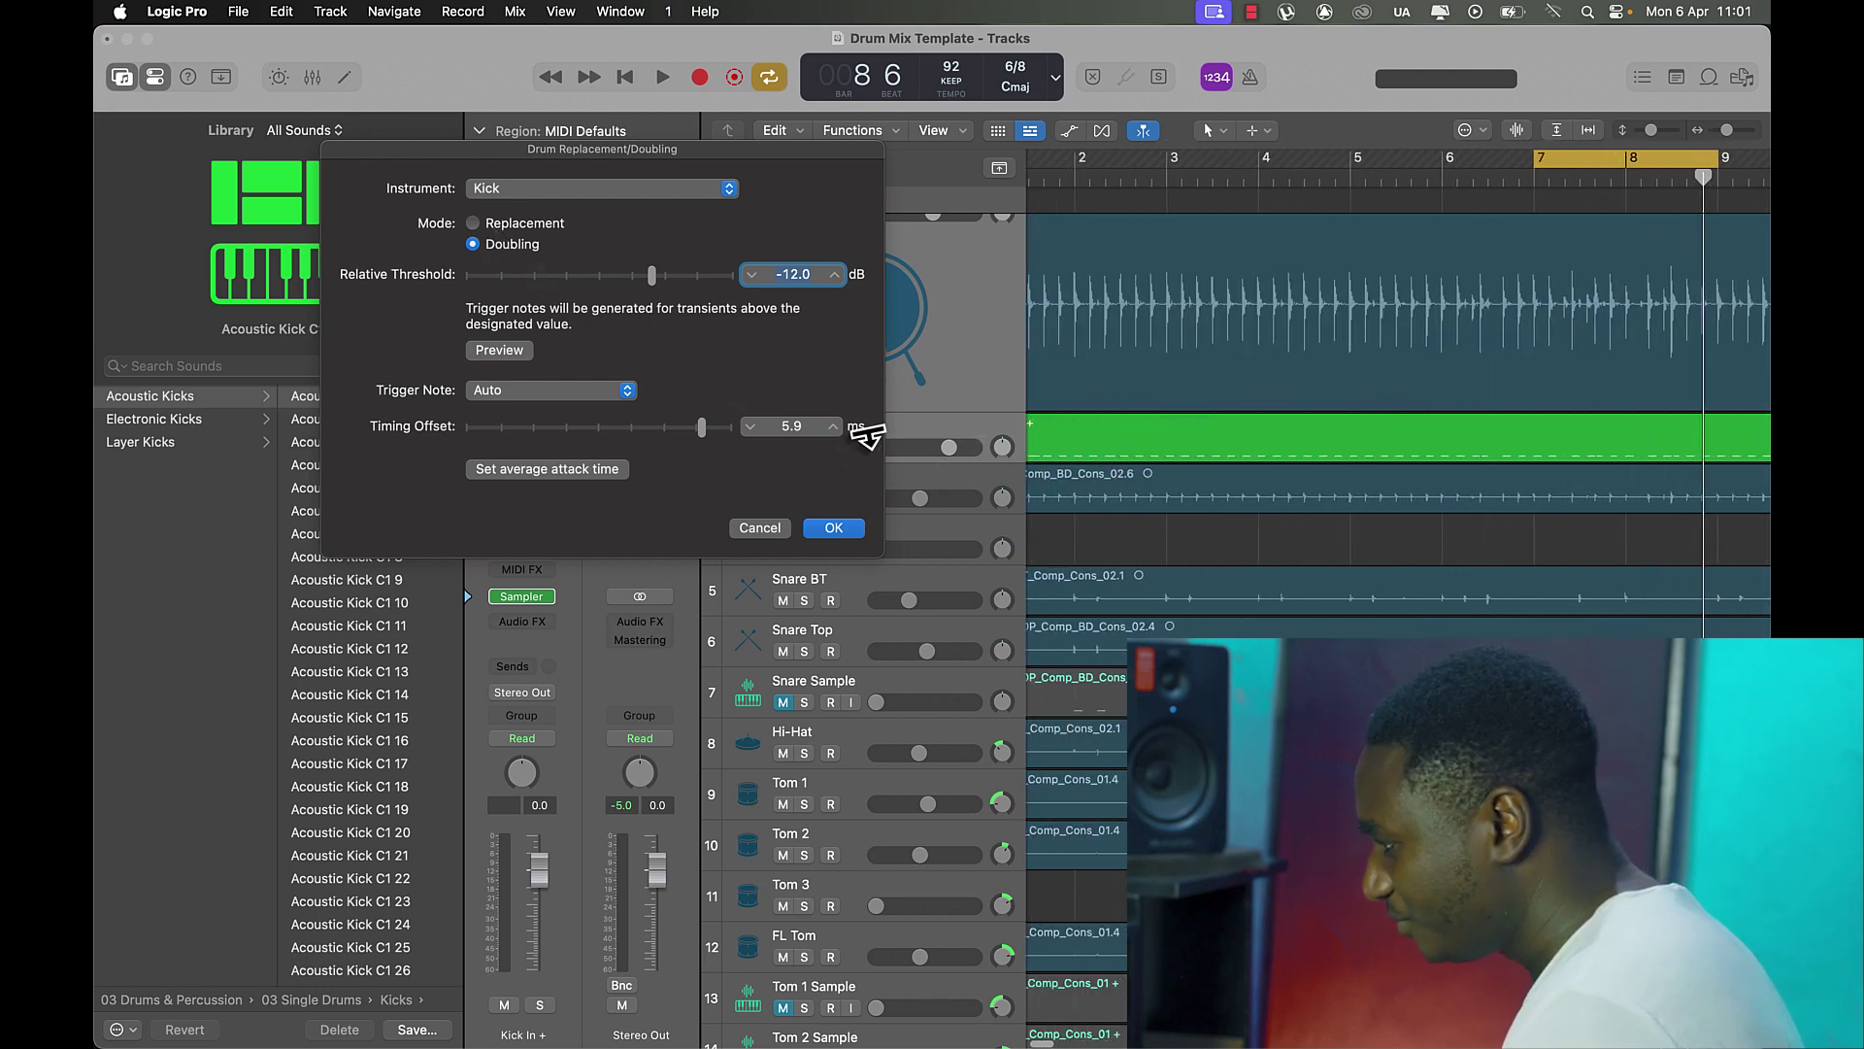
Preview the kick doubling with the default relative threshold of -12.0 dB, and stop playback.
click(492, 351)
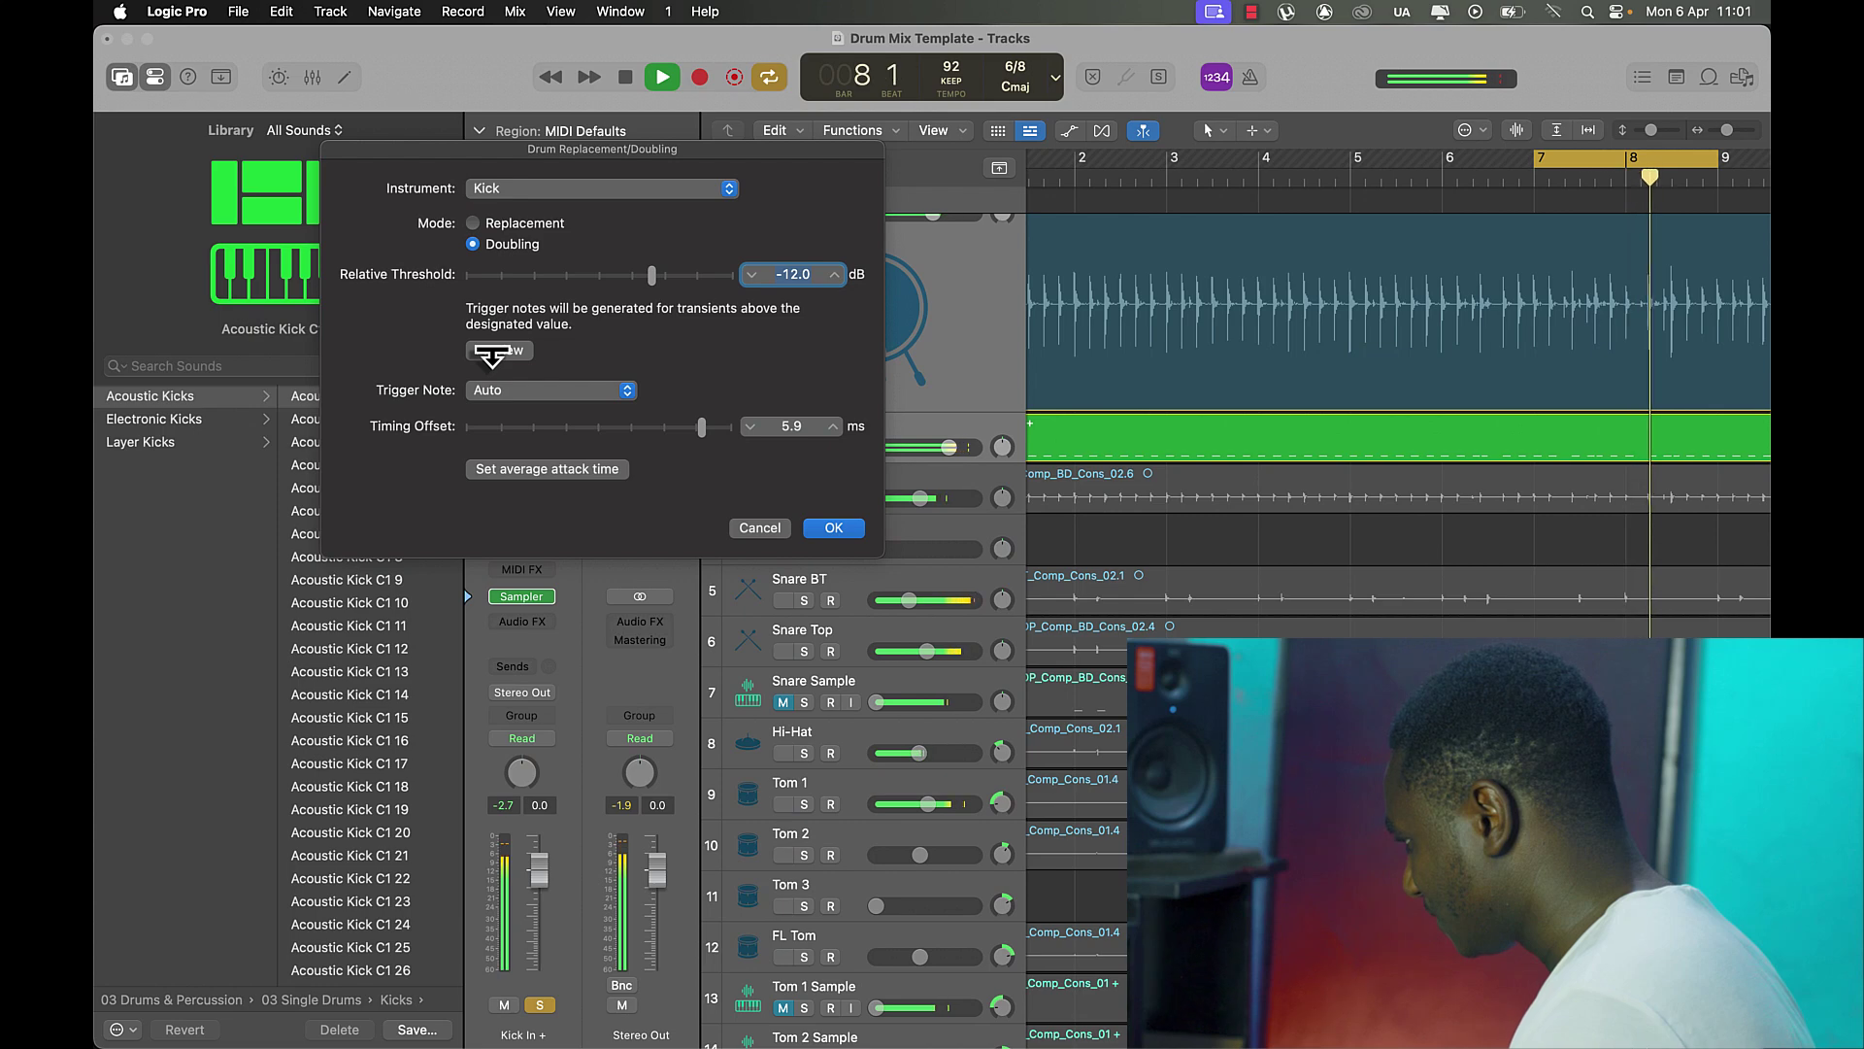
key(space)
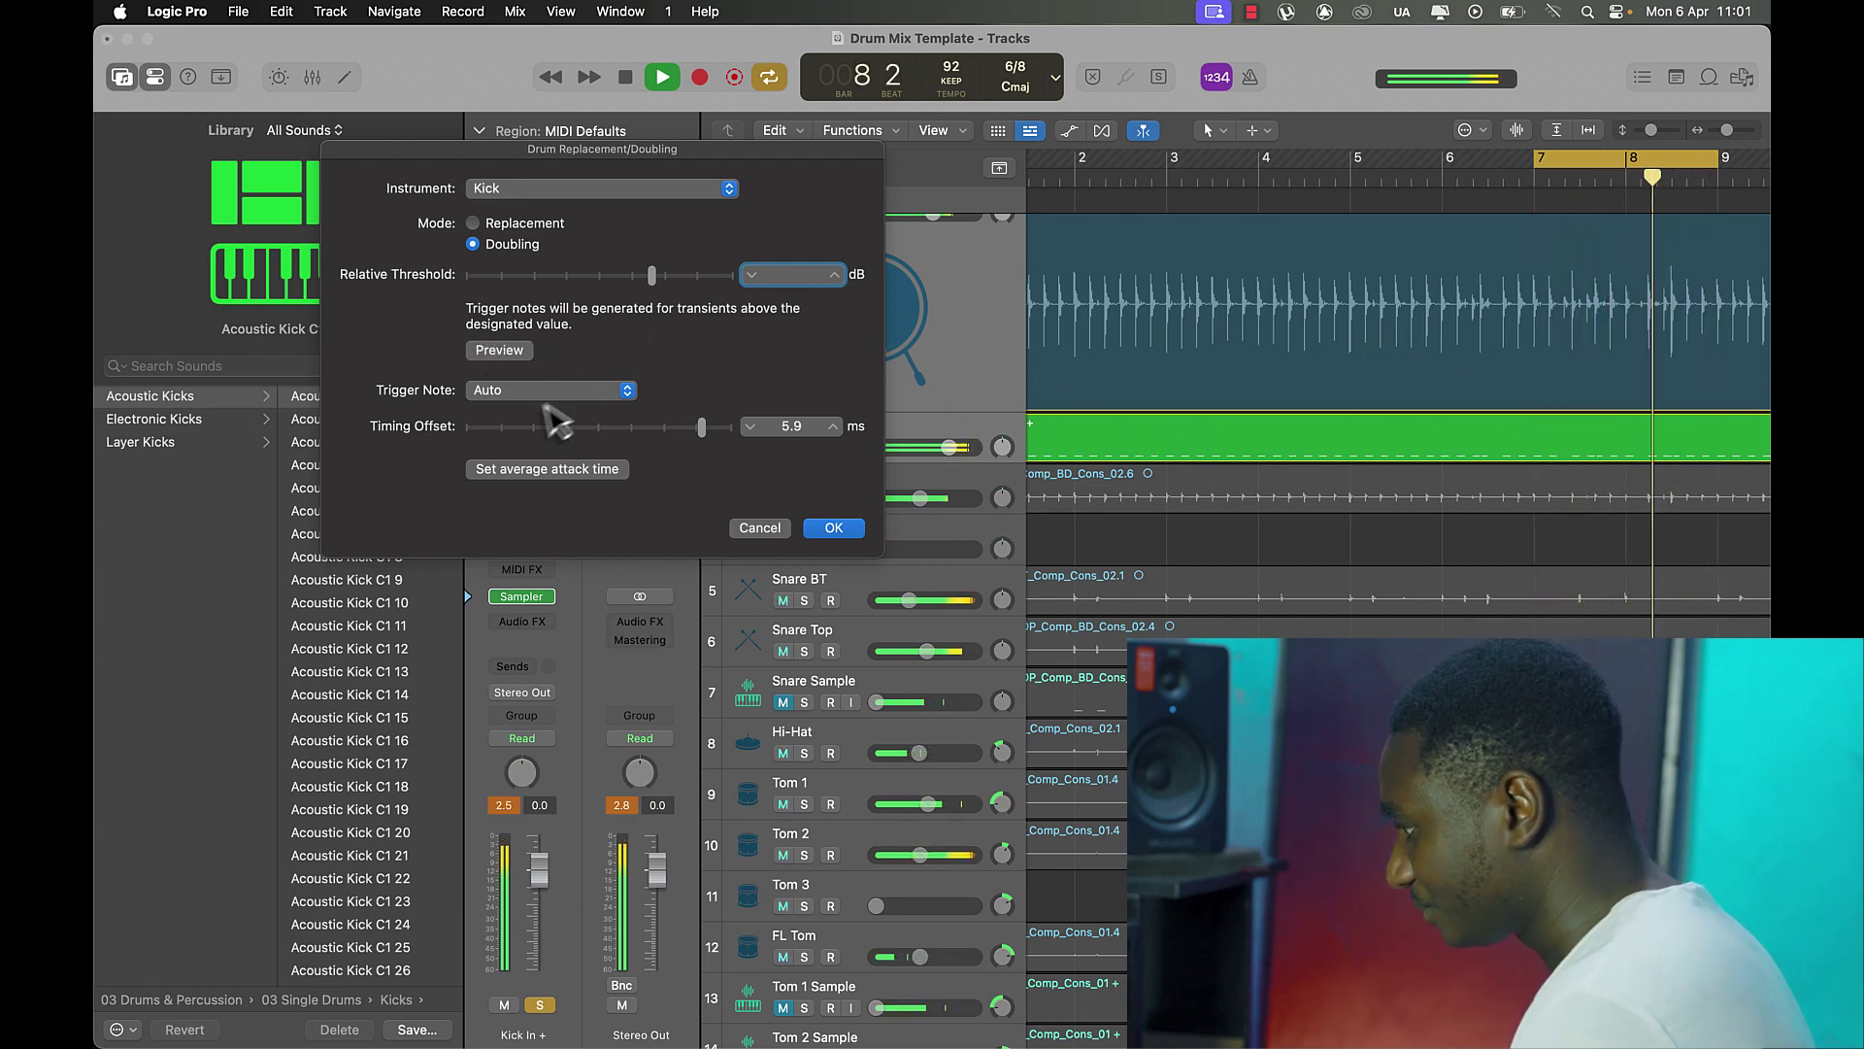
click(504, 356)
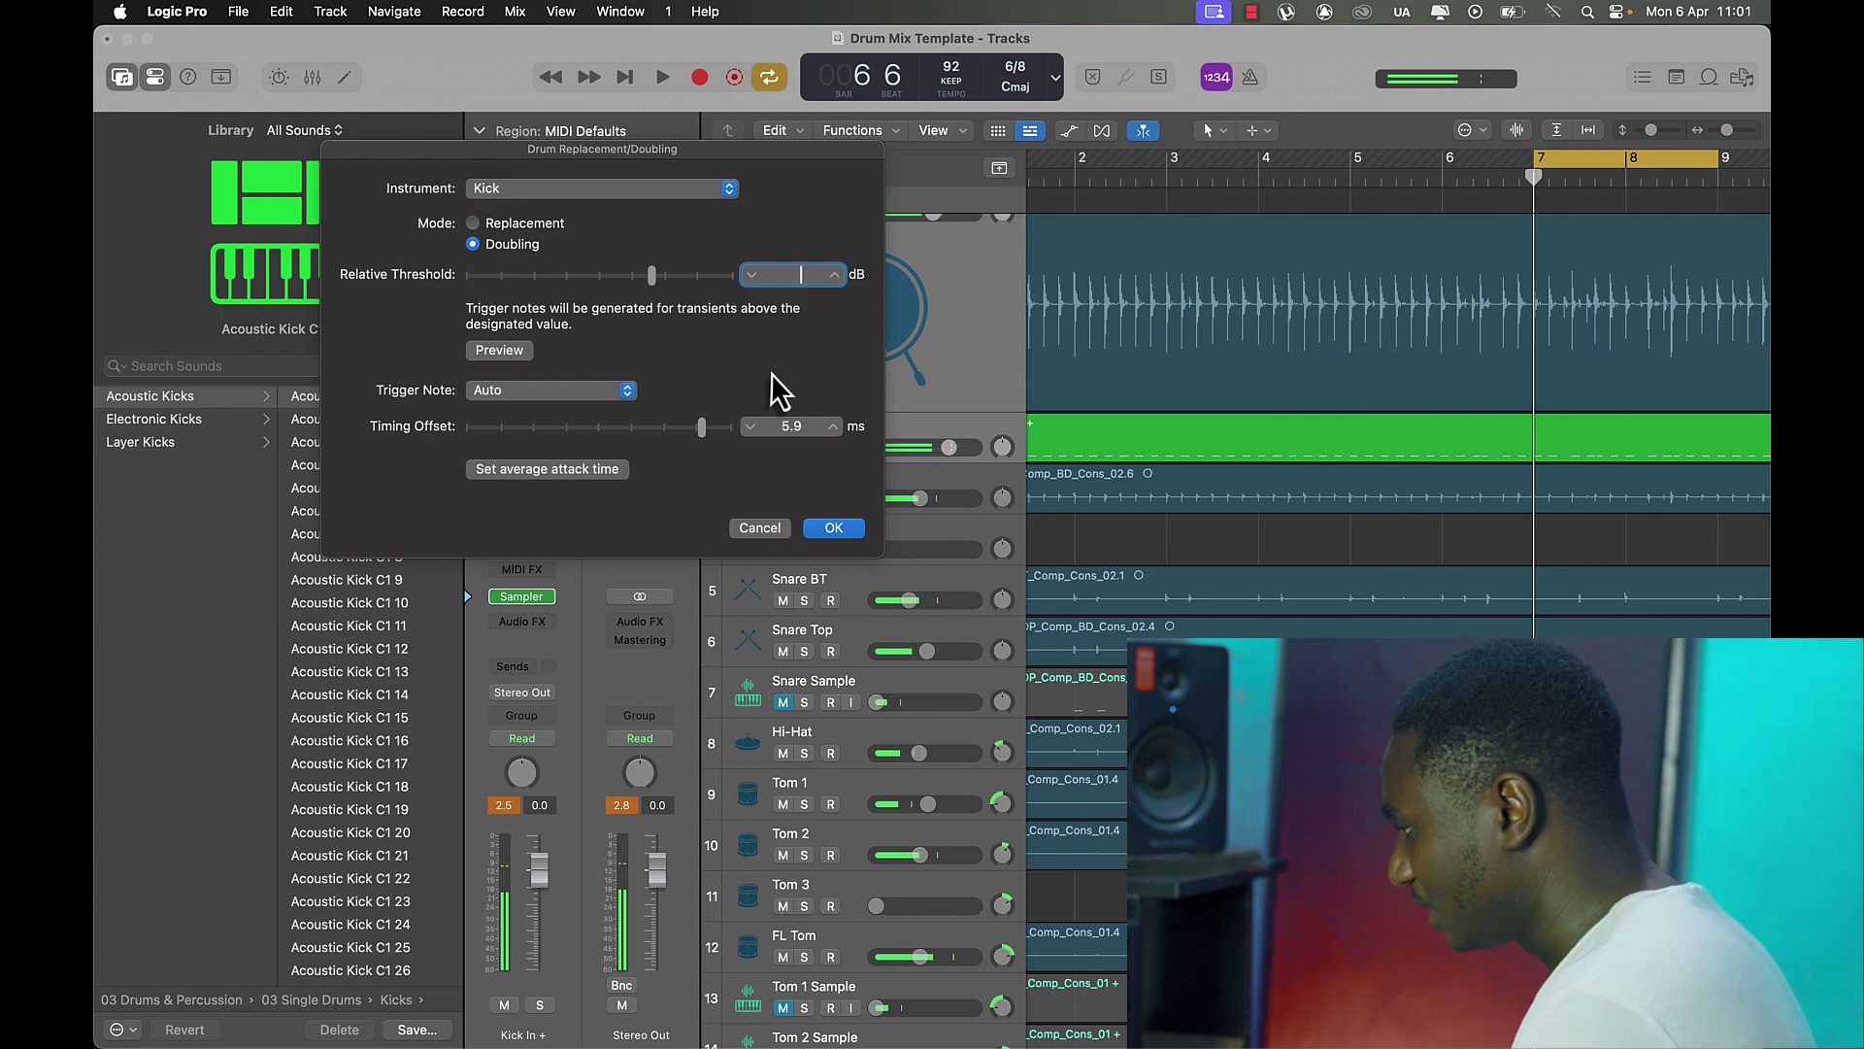
Set the relative threshold to -8.3 dB, preview it, lower it slightly, and create the kick doubling track.
drag(650, 278, 577, 278)
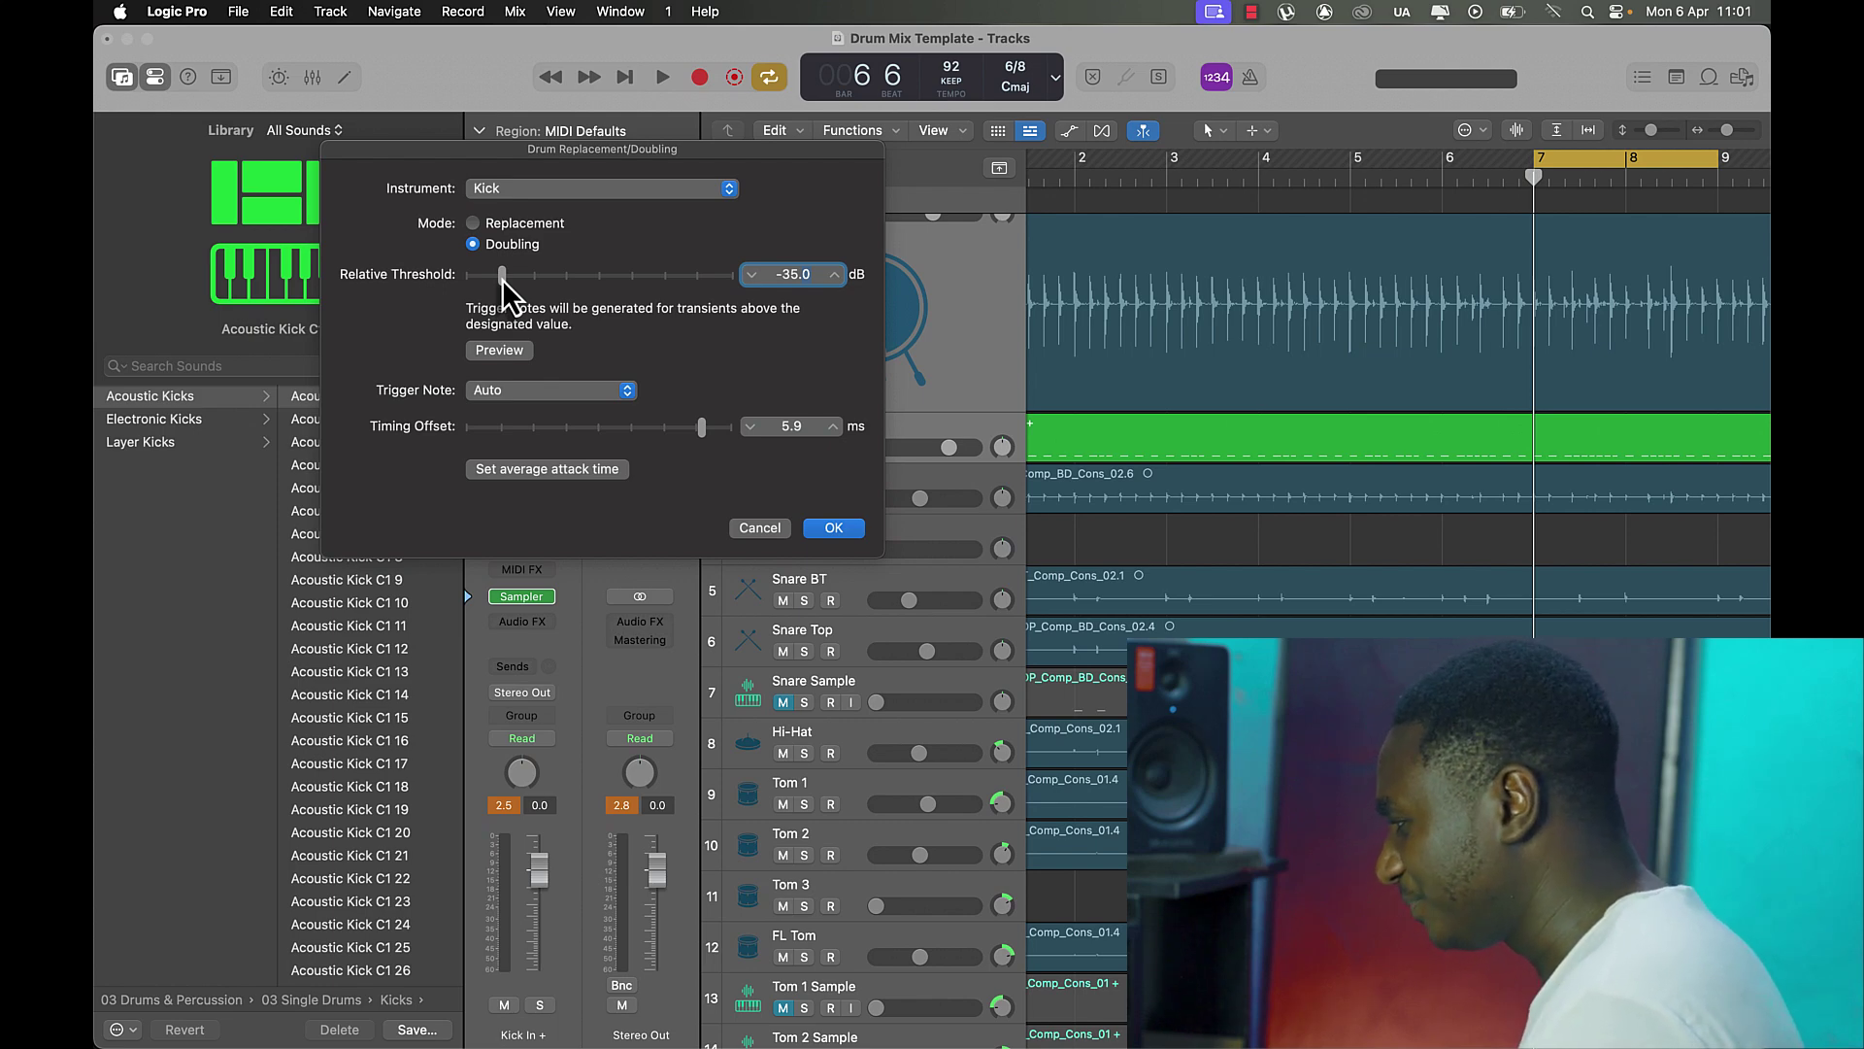
drag(503, 276, 599, 274)
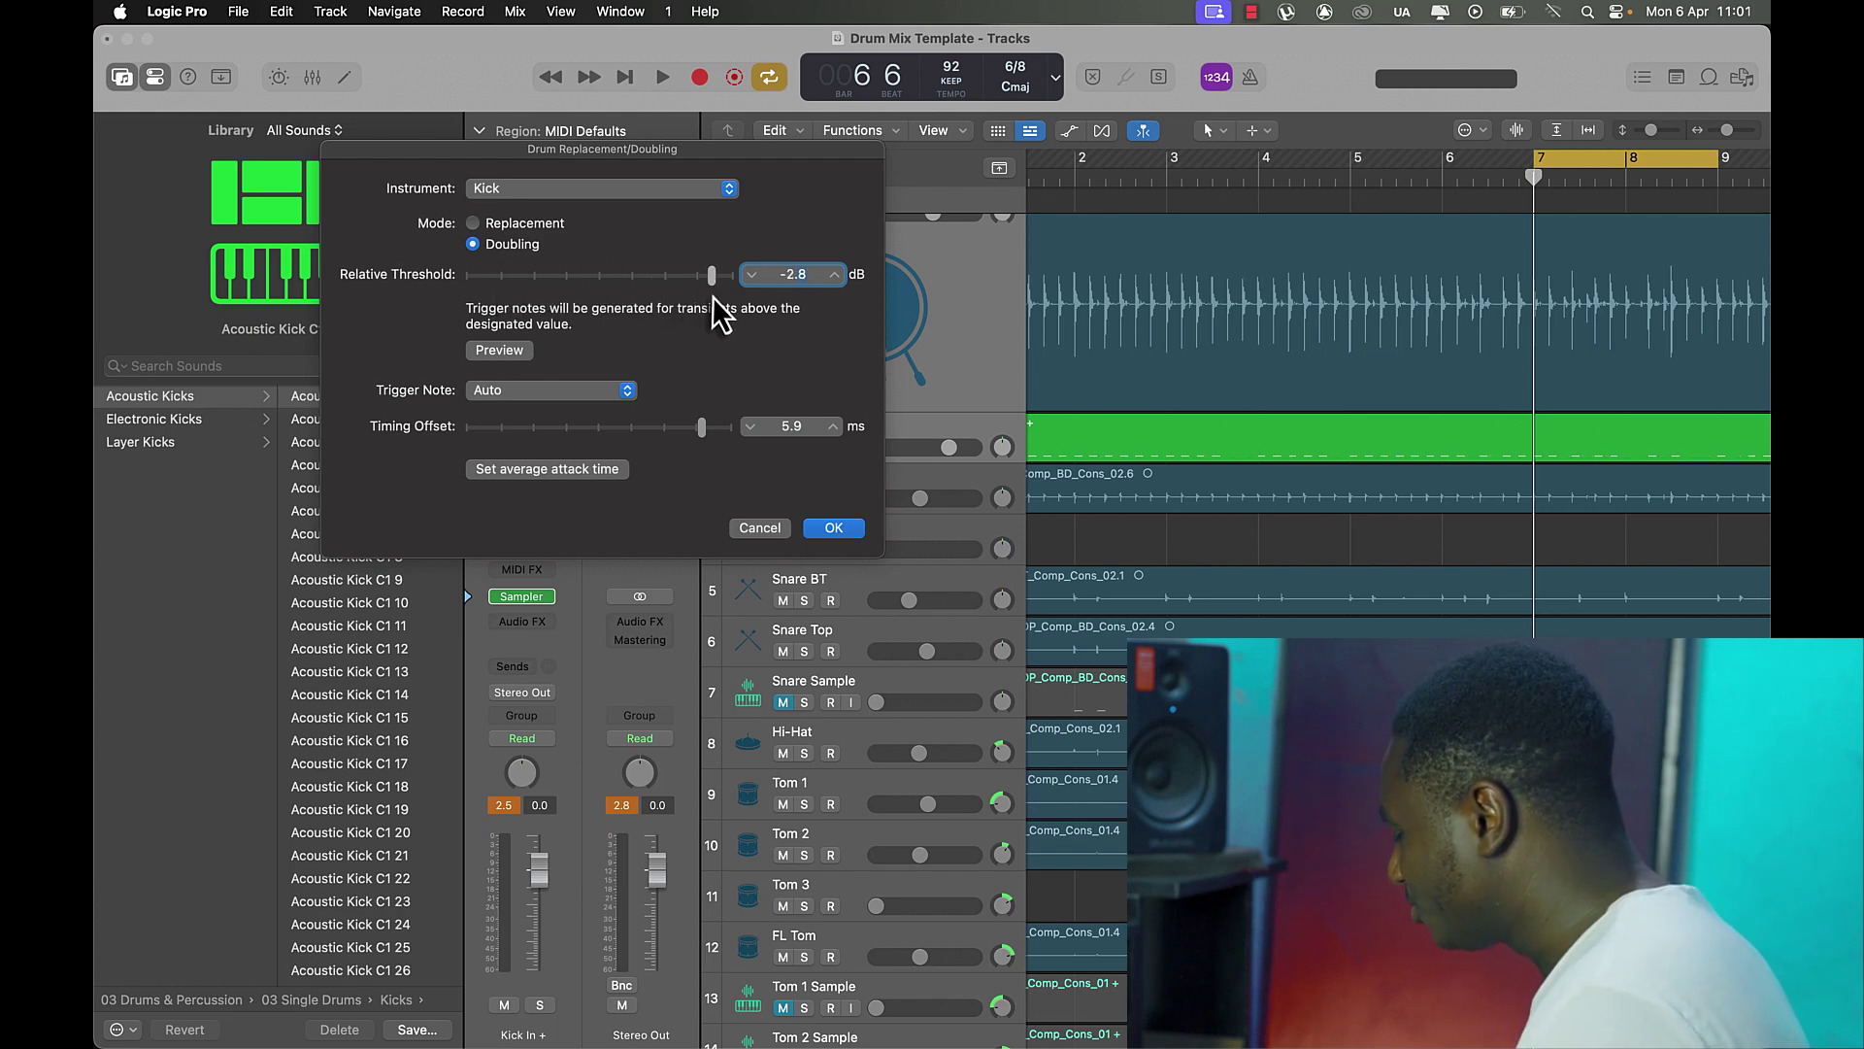
drag(712, 295, 675, 291)
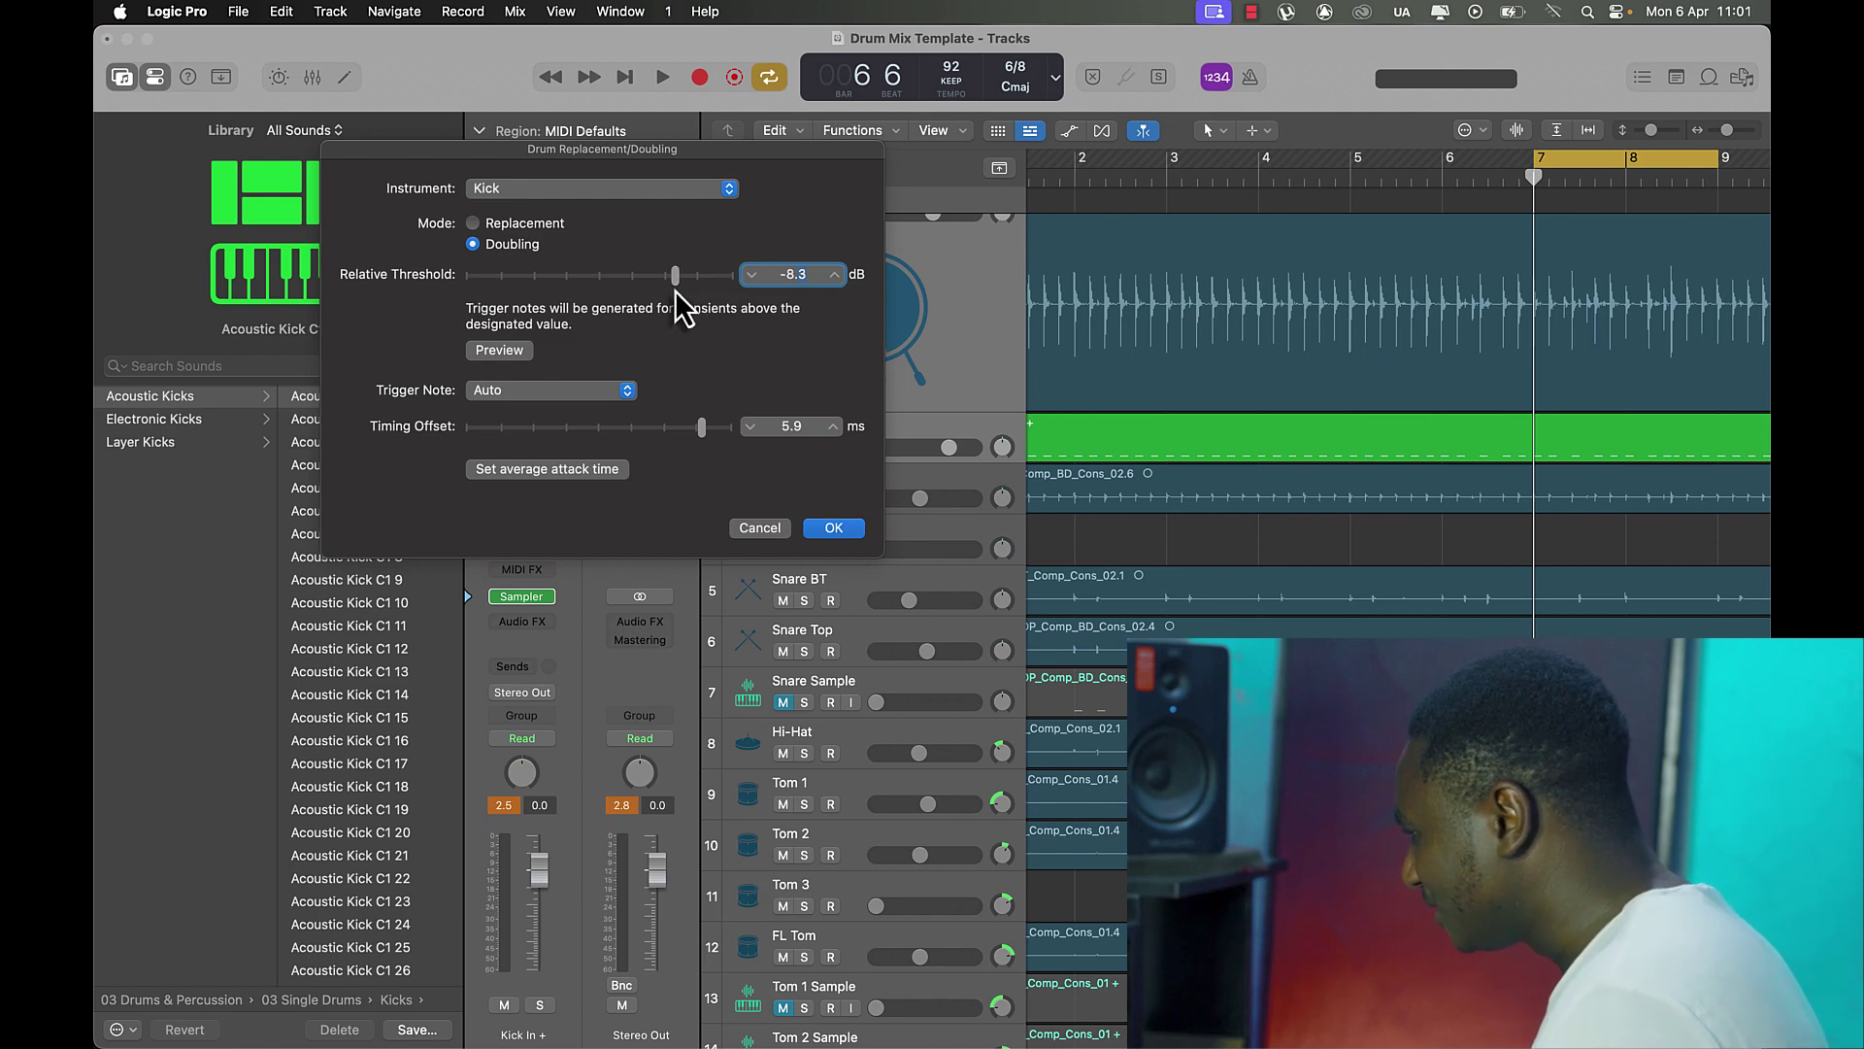
click(499, 351)
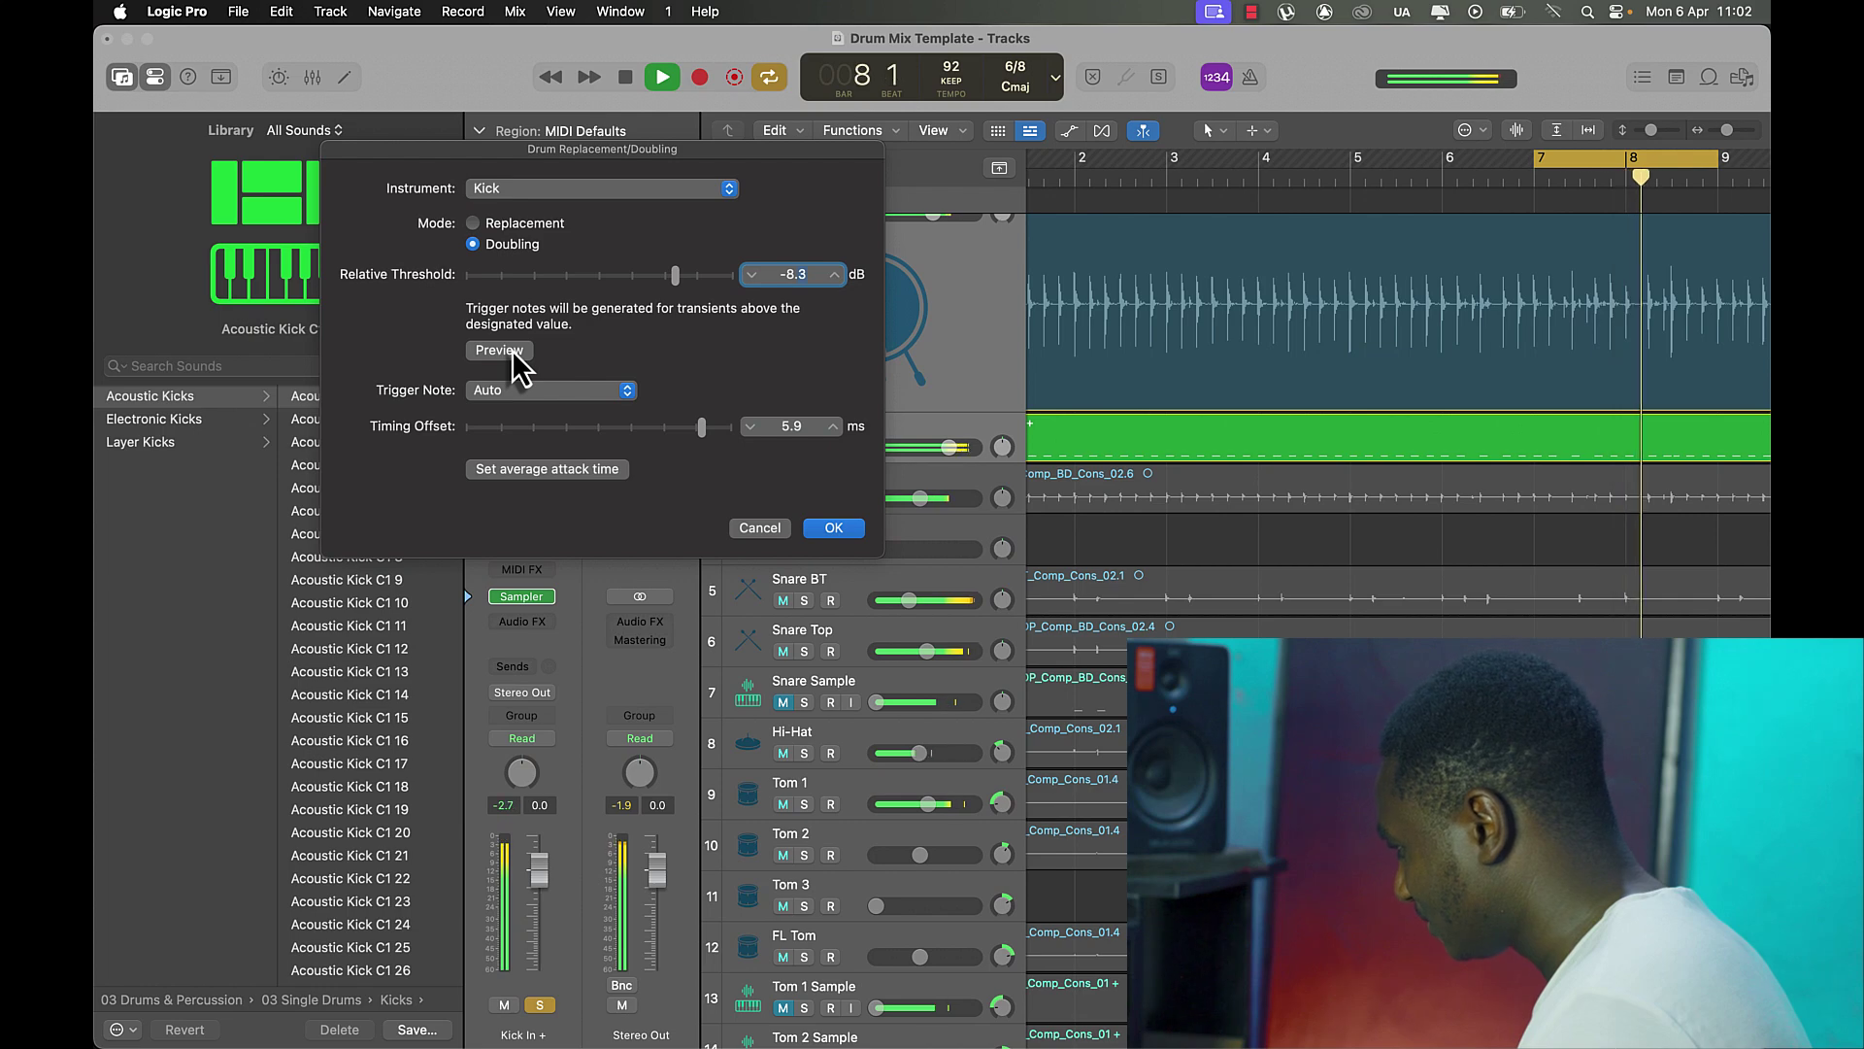
drag(674, 276, 662, 277)
click(511, 355)
click(833, 528)
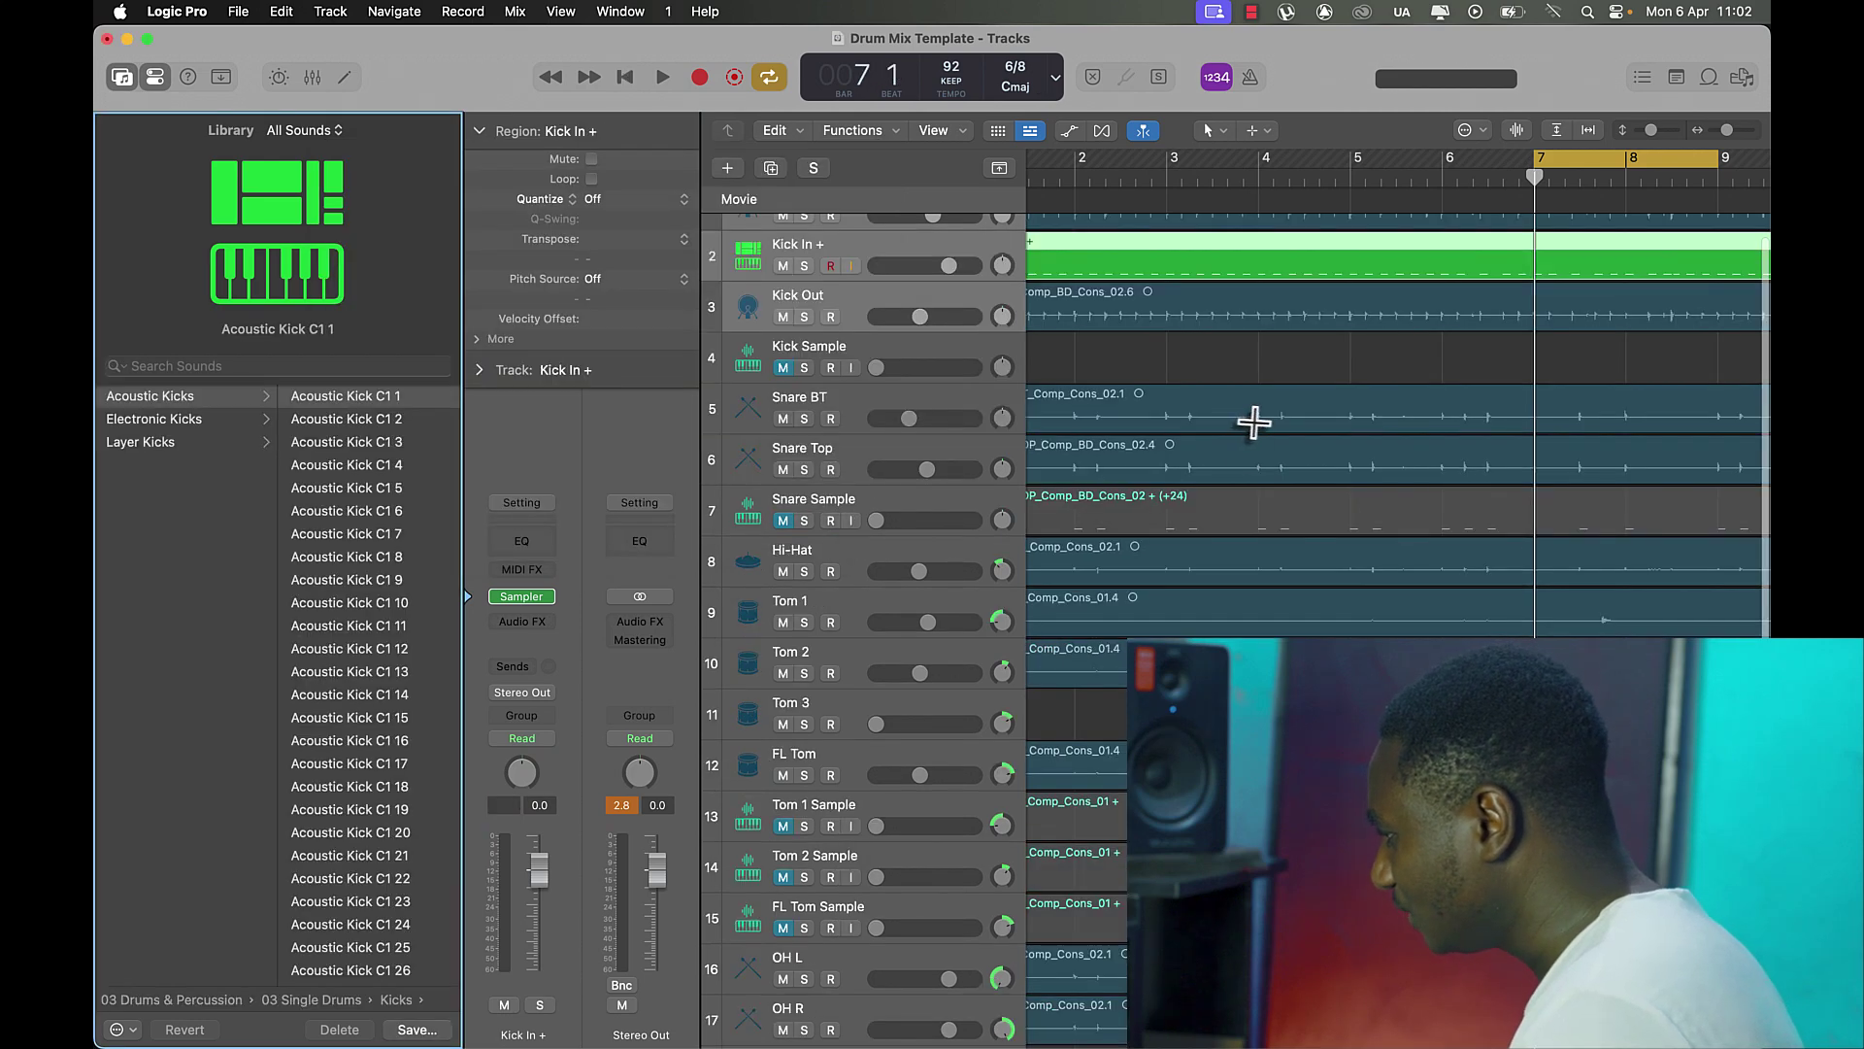
Move the Kick In + MIDI region onto the Kick Sample track and delete the emptied Kick In + track.
click(867, 246)
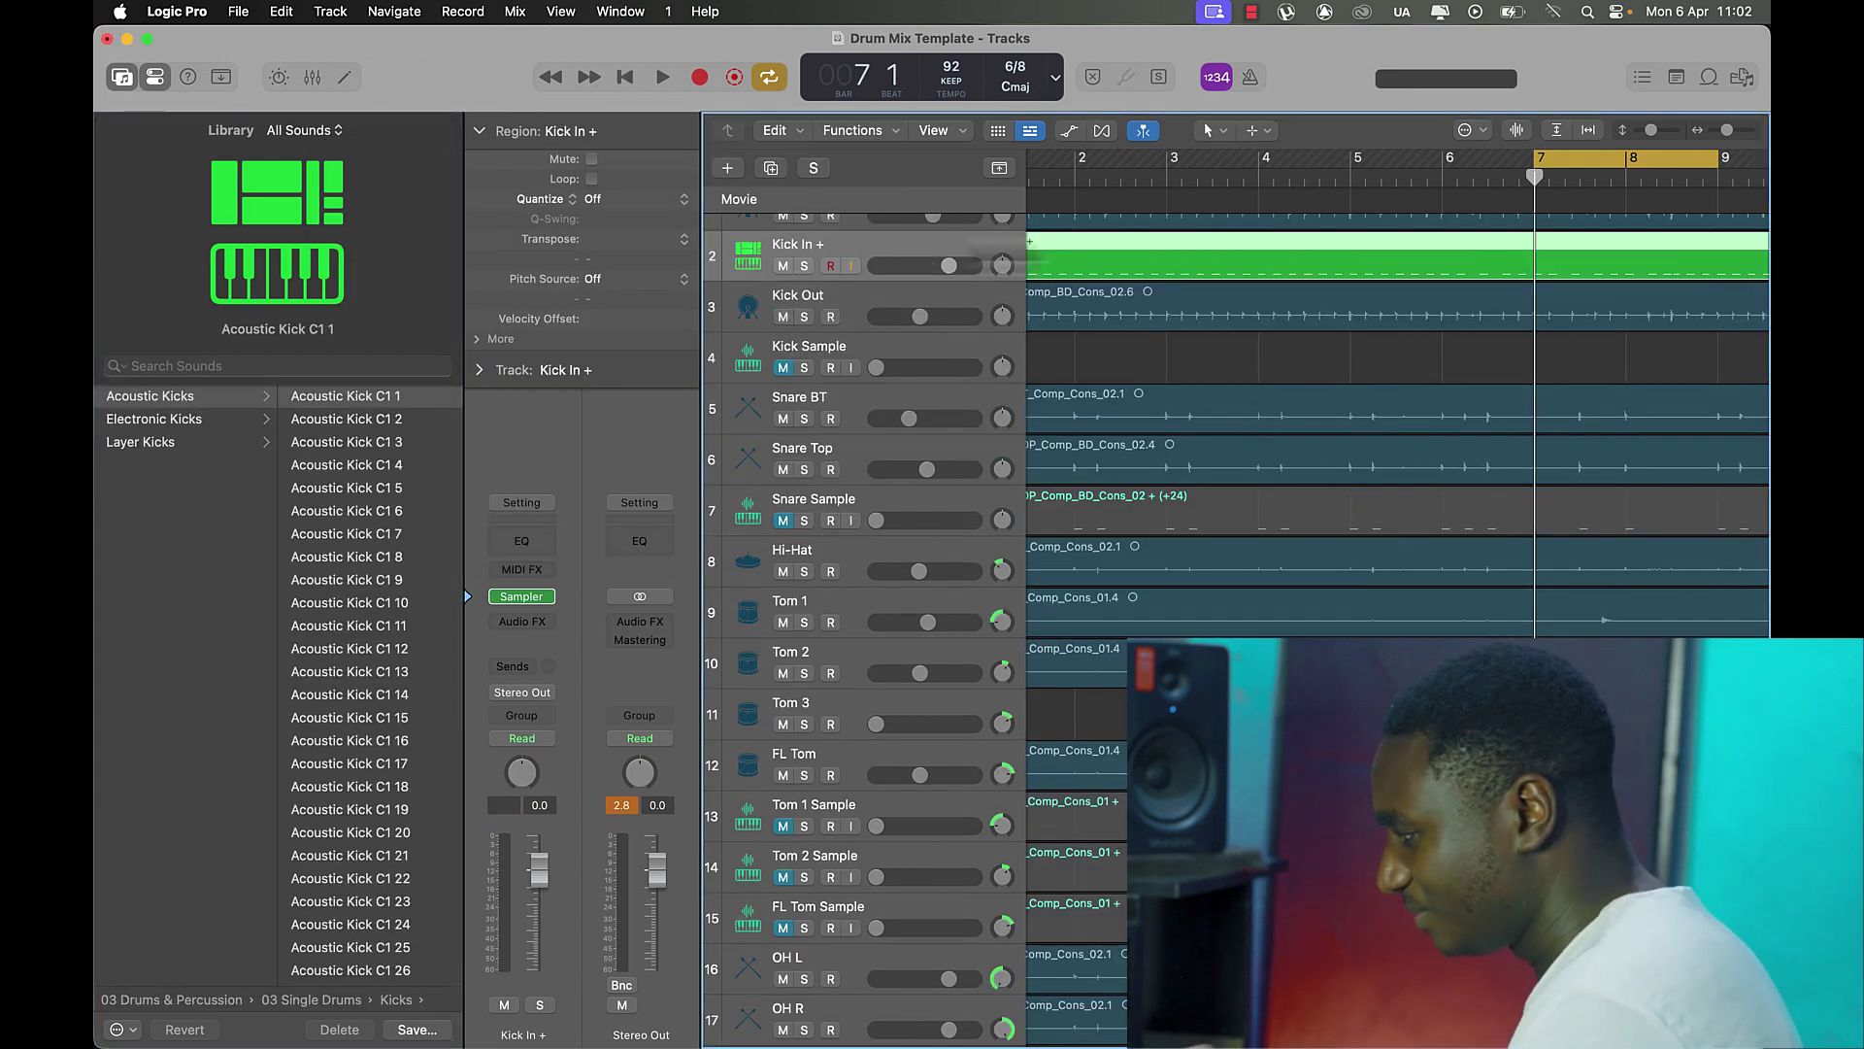
drag(1072, 262, 1069, 349)
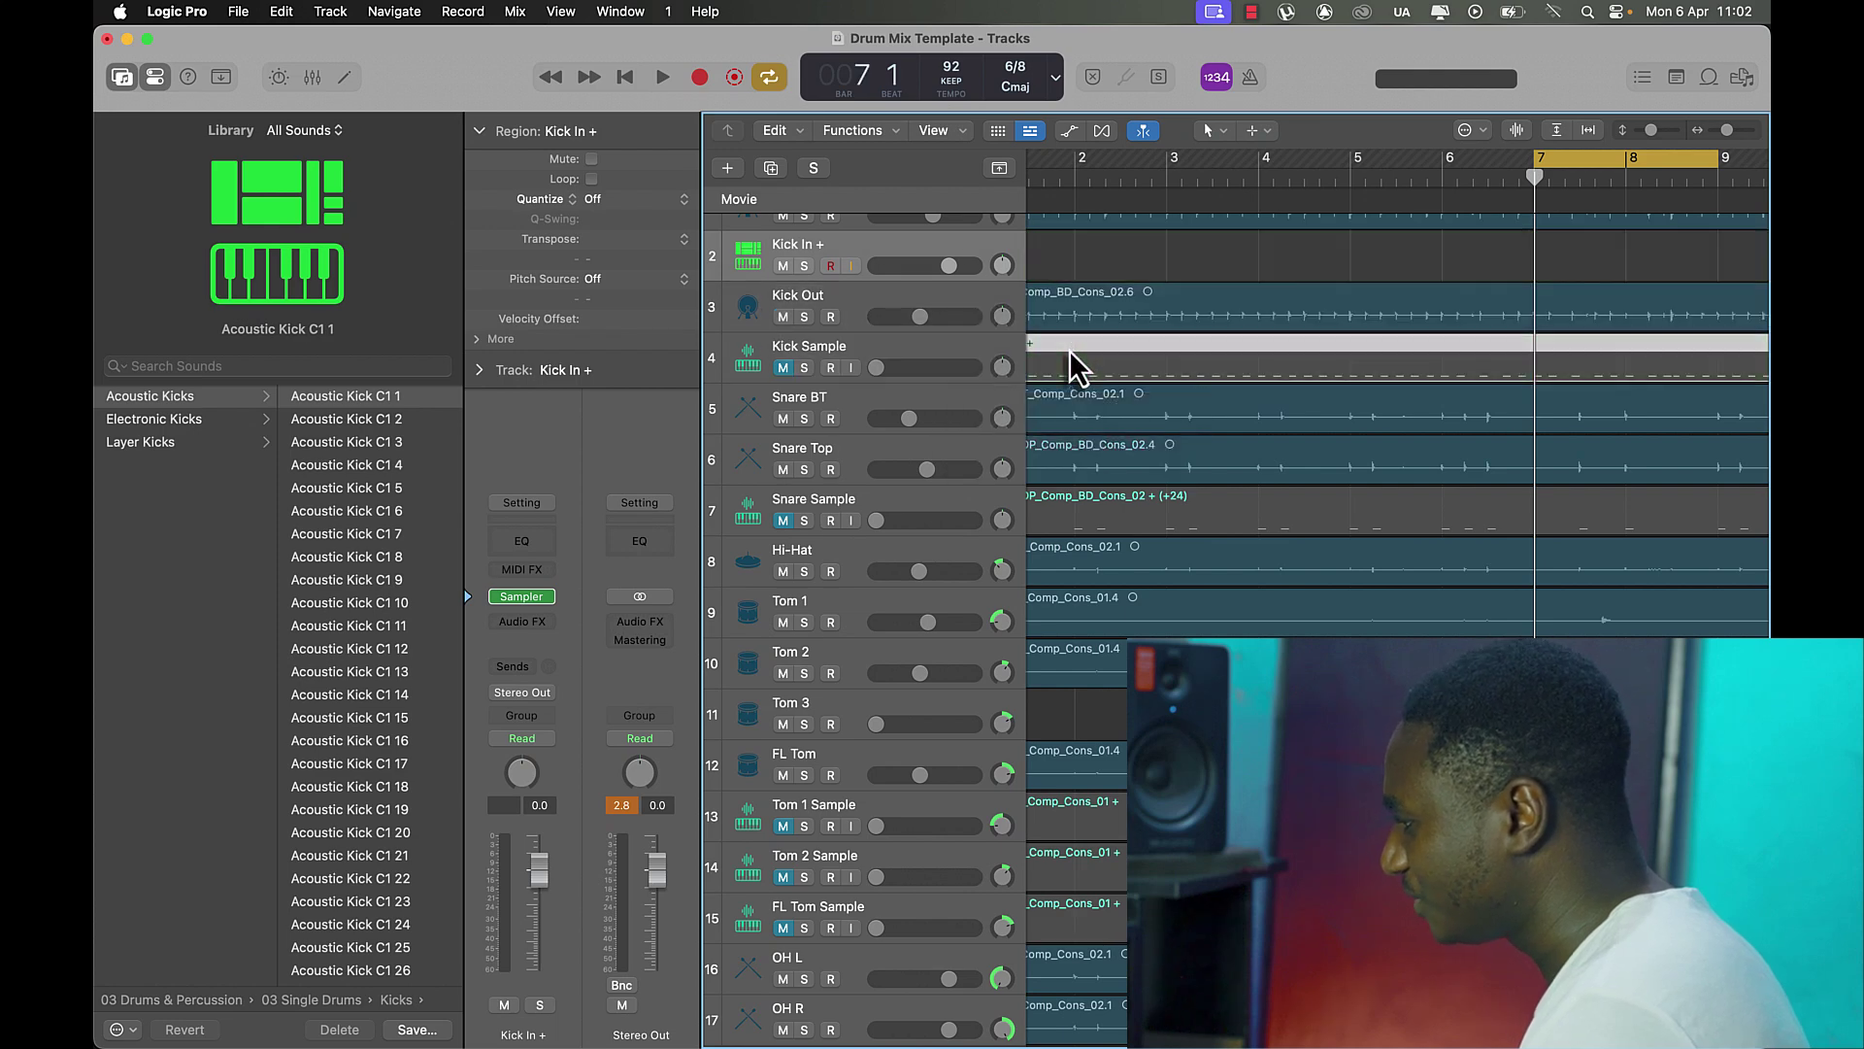
click(848, 250)
key(super+BackSpace)
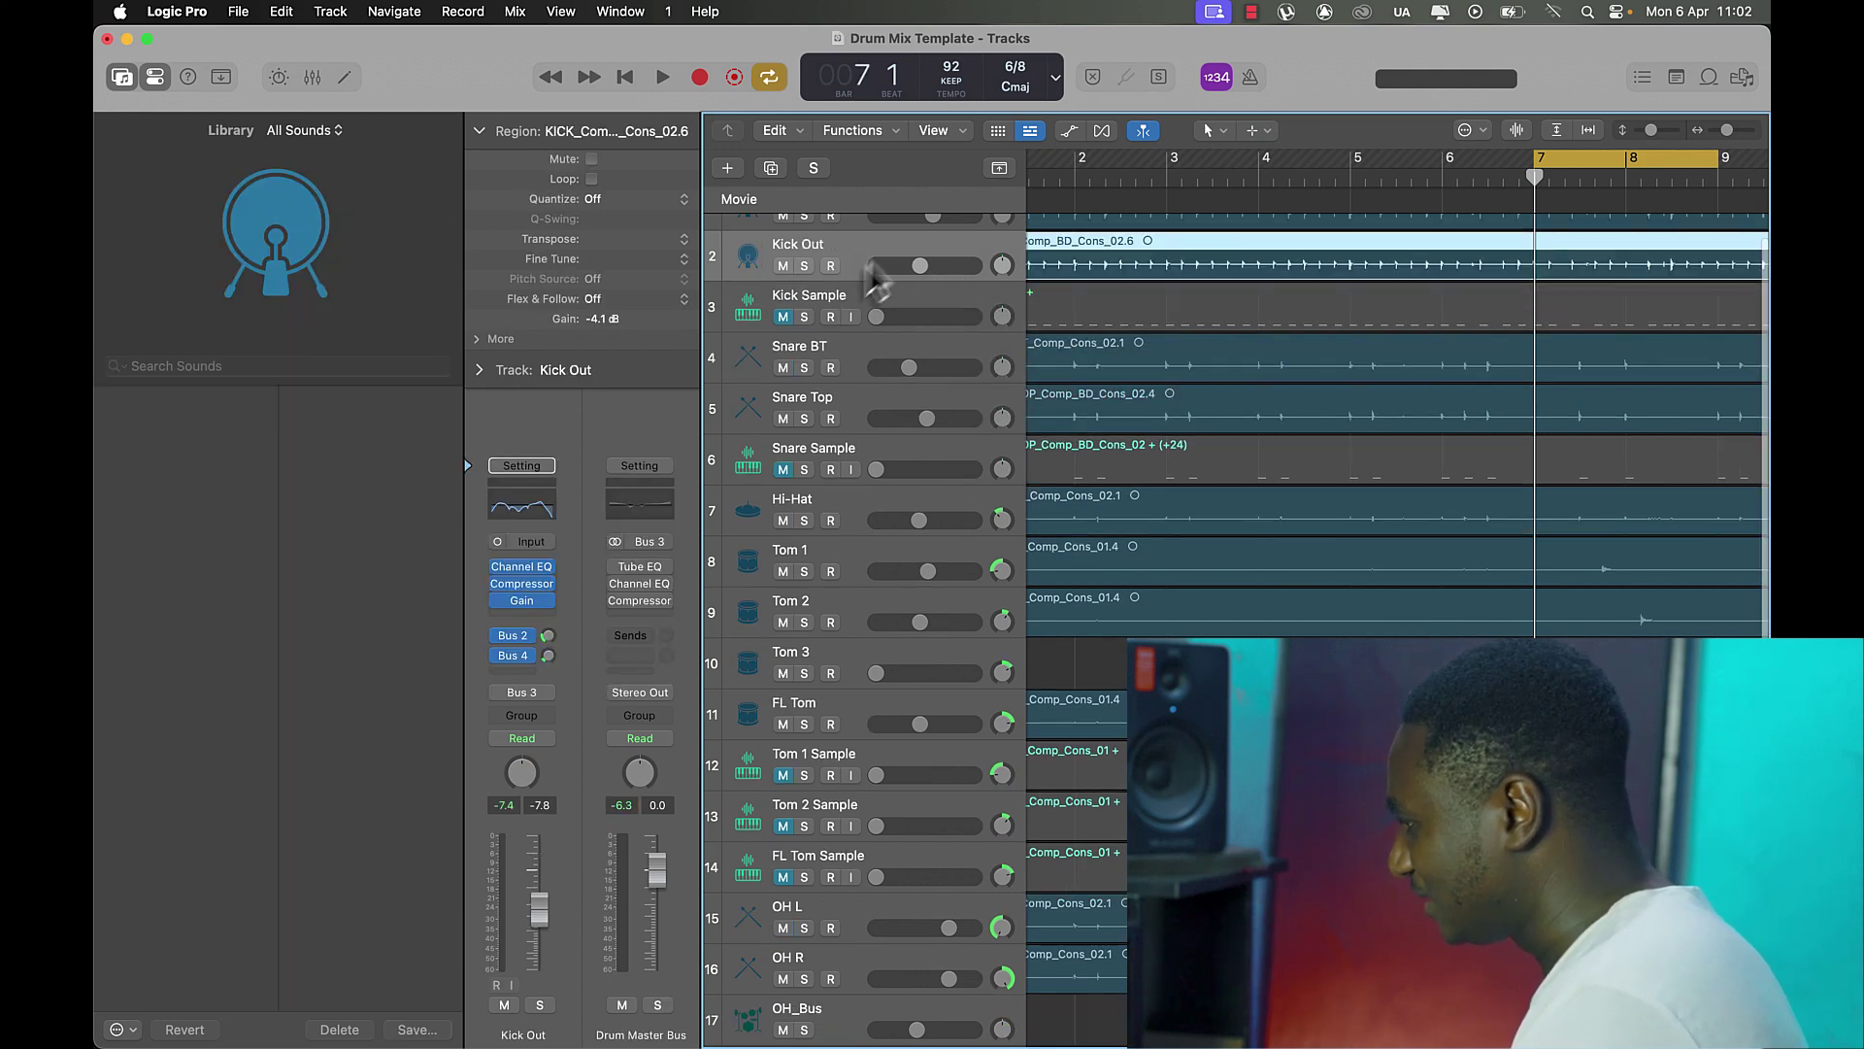
Unmute and solo Kick Sample, set its fader to -9.0 dB while playing the cycle, and reset the Drum Sample Sub fader.
click(783, 316)
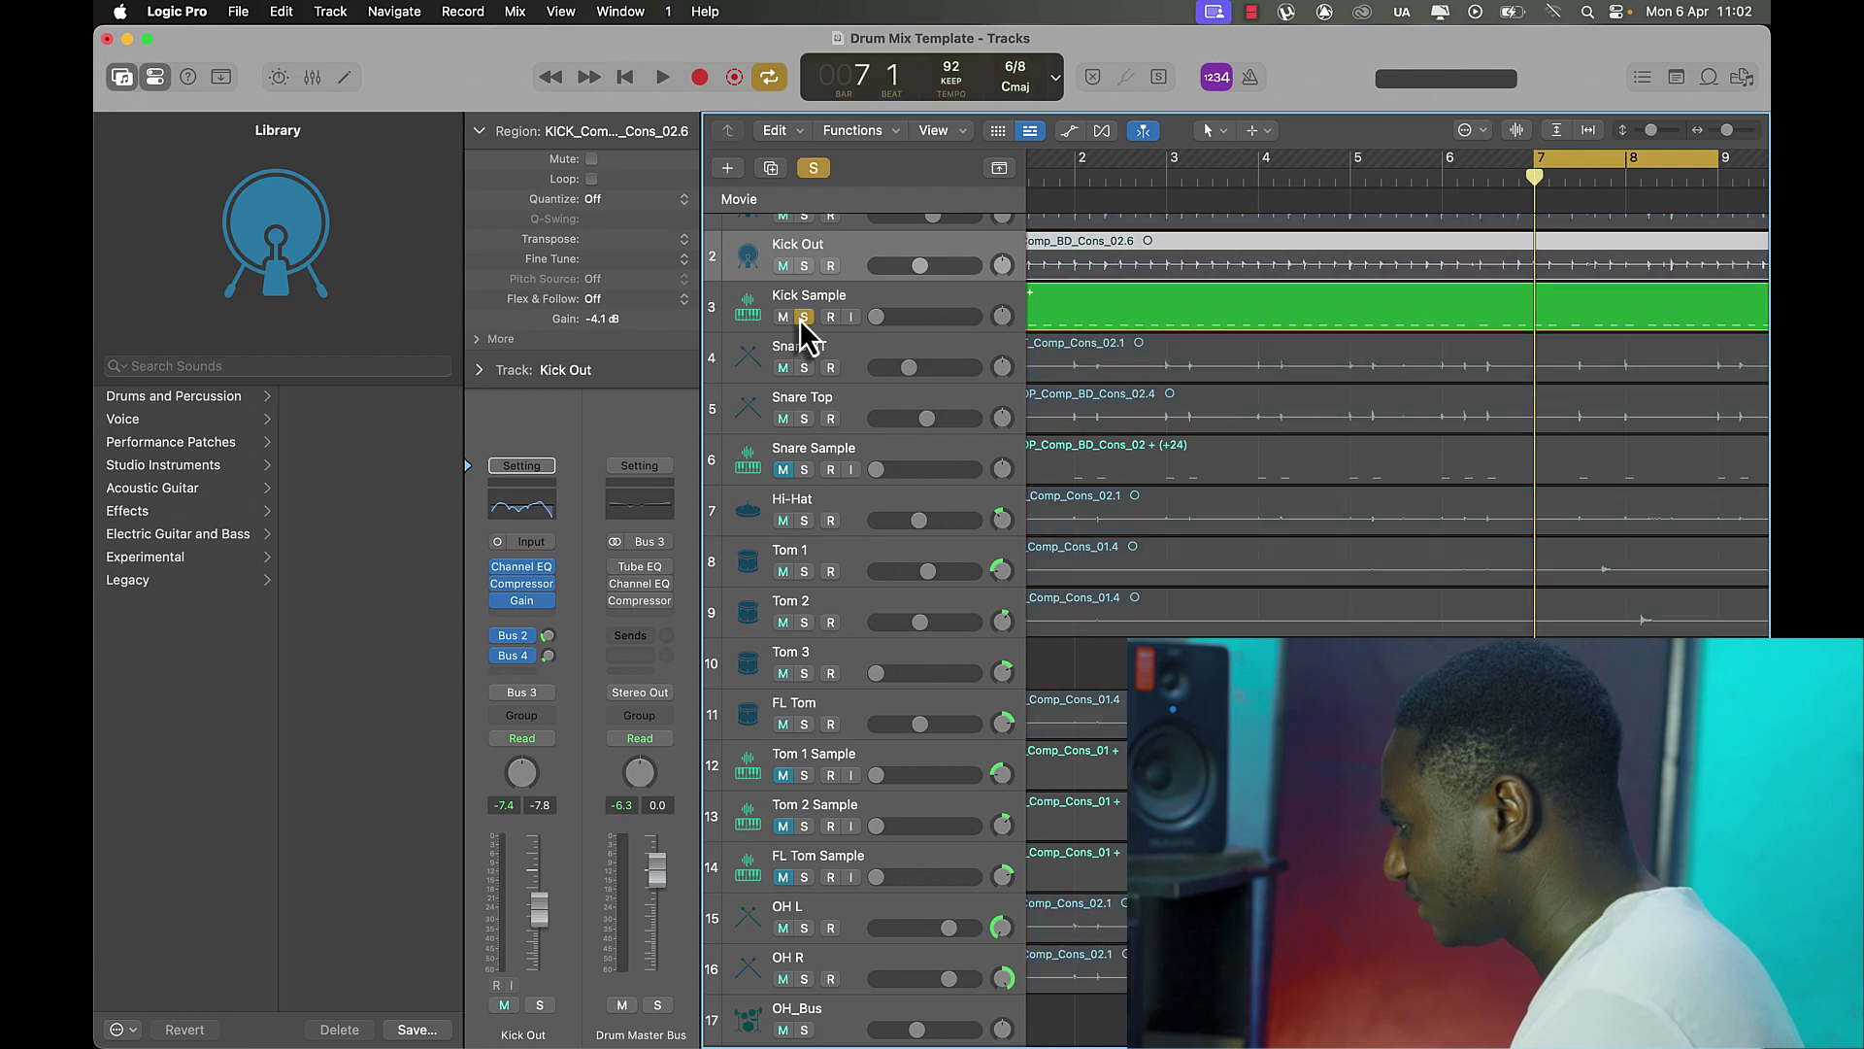
key(space)
click(804, 317)
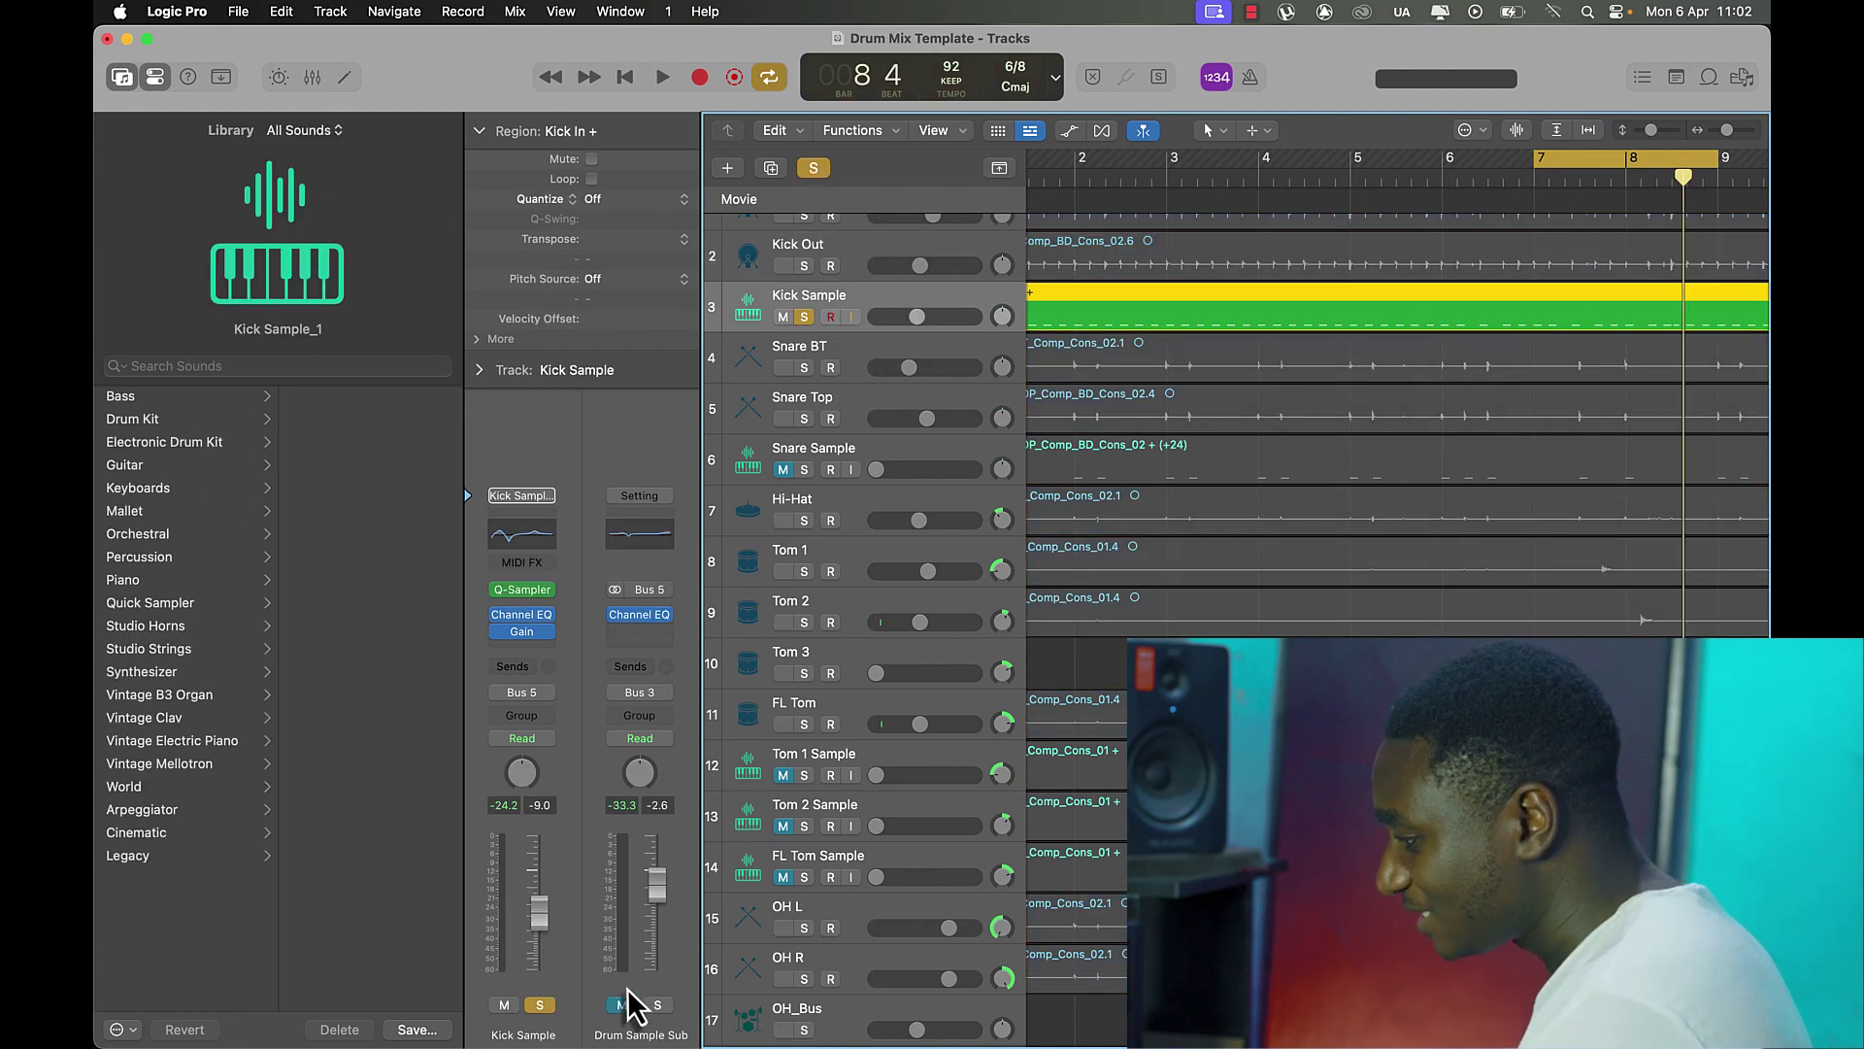
alt+click(655, 893)
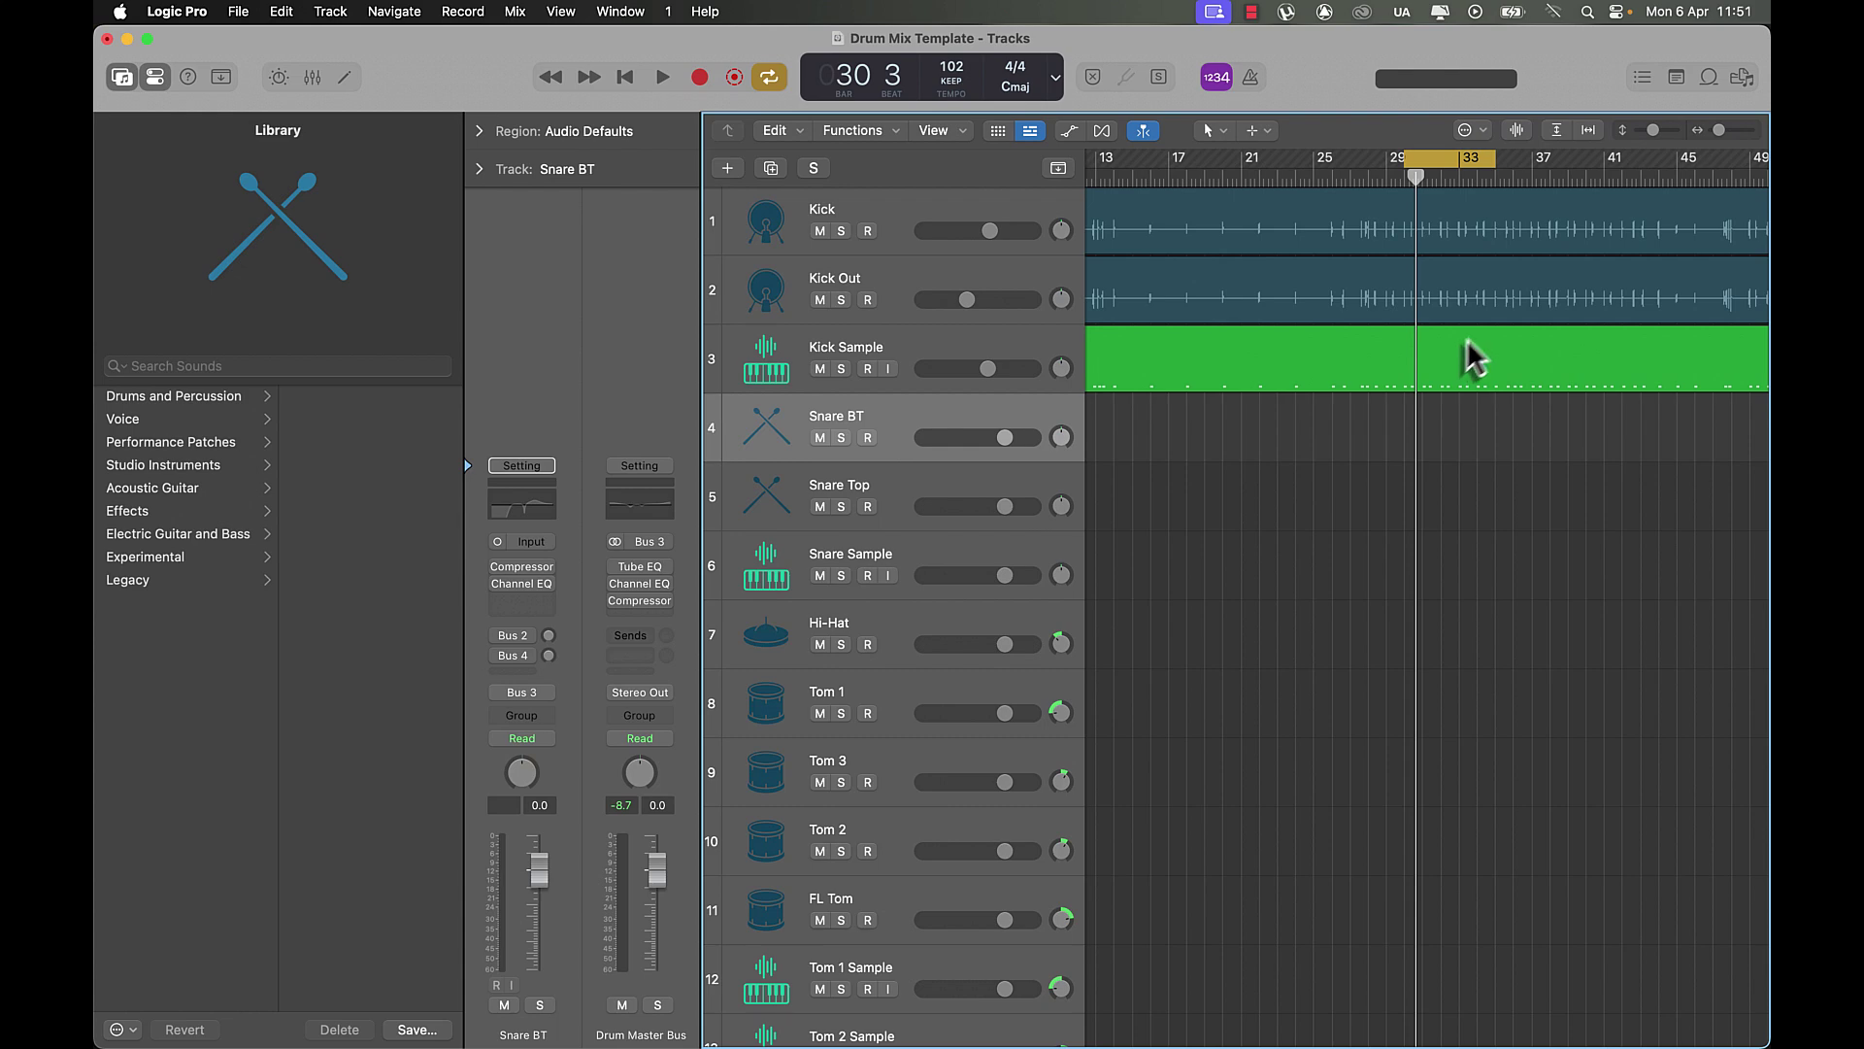
Look over the Kick, Kick Out and Kick Sample tracks and open the Kick Sample region in the Piano Roll.
click(921, 200)
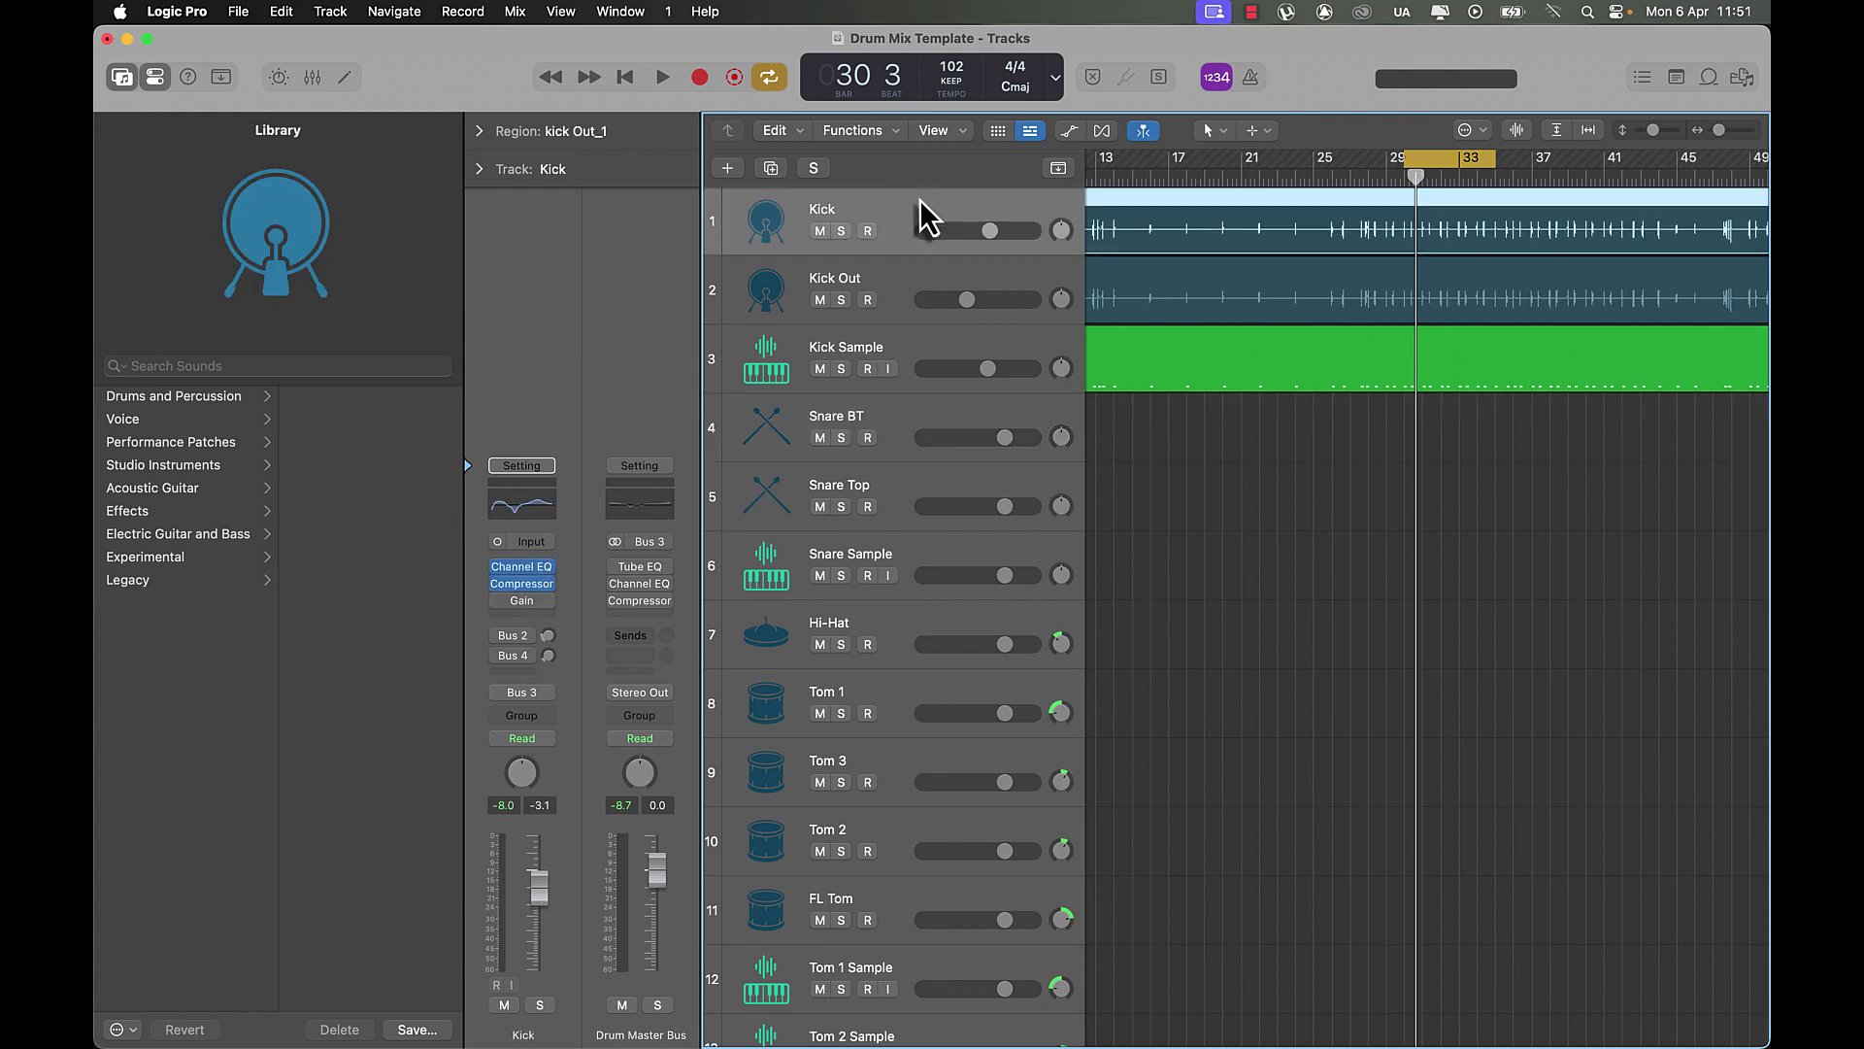
click(916, 292)
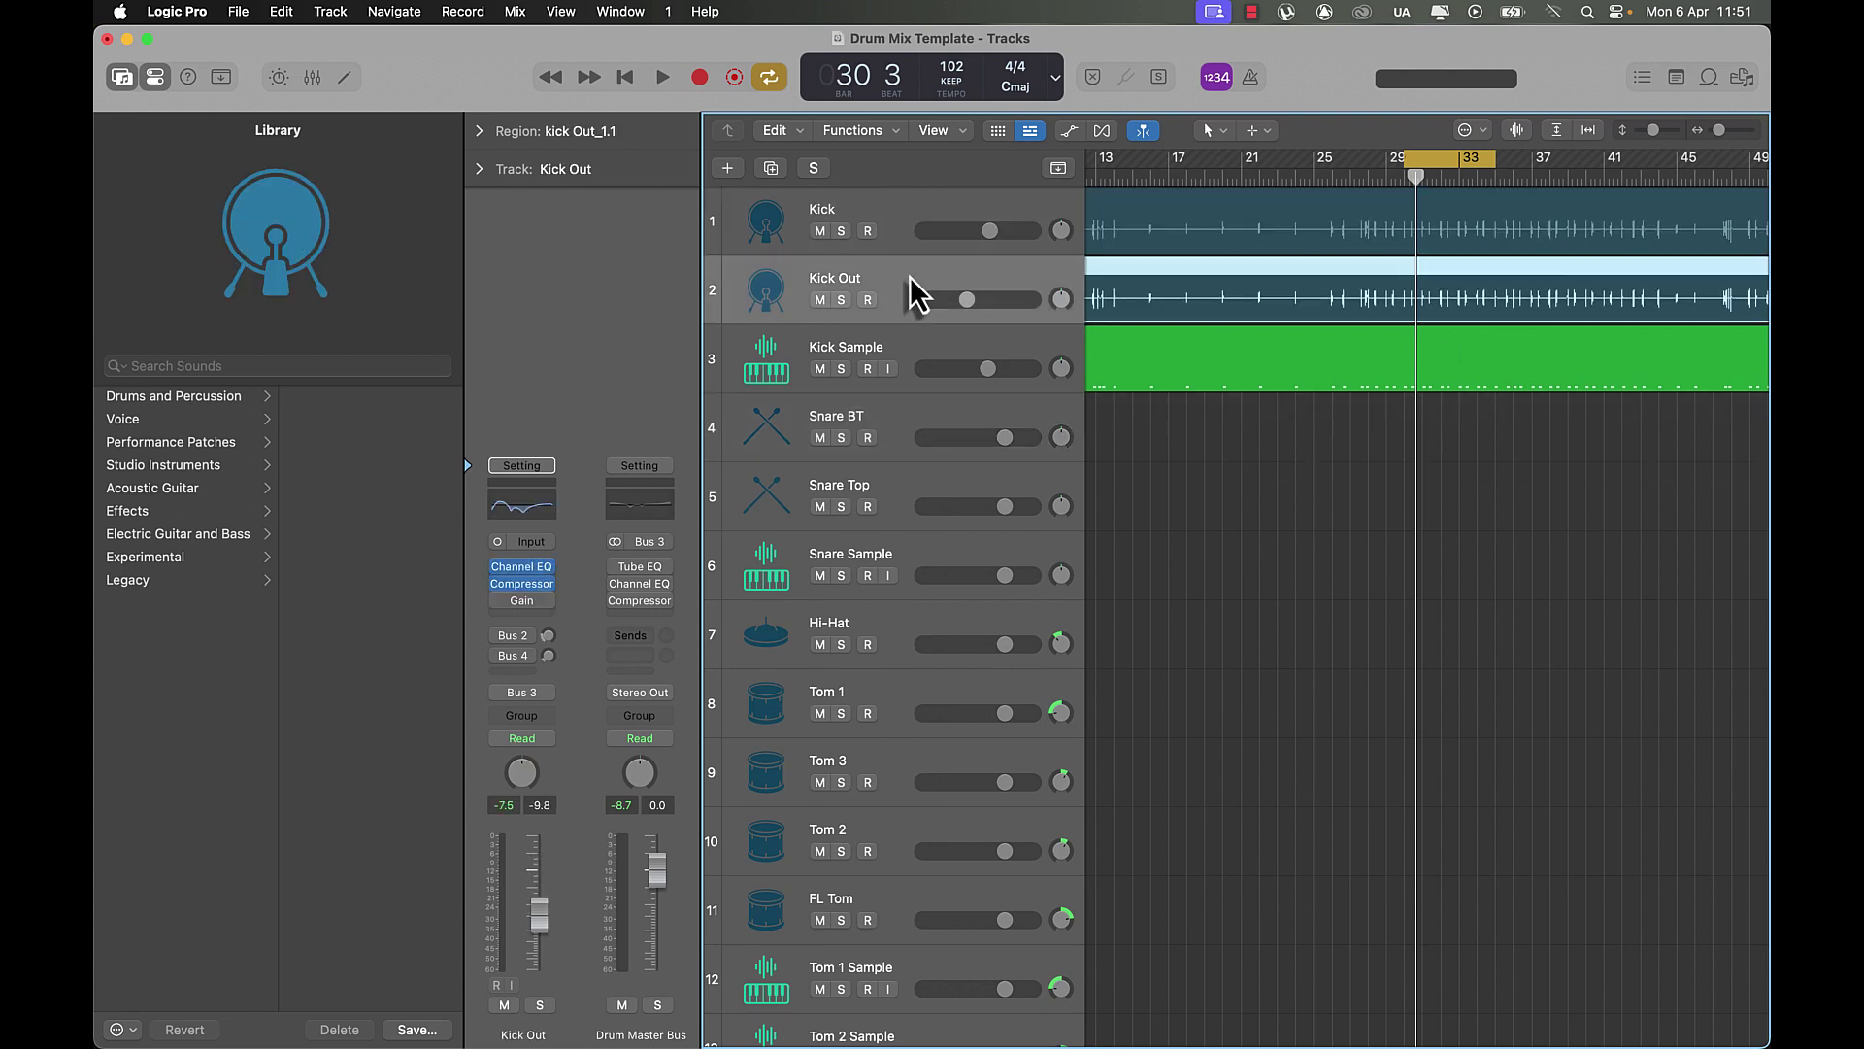
click(926, 347)
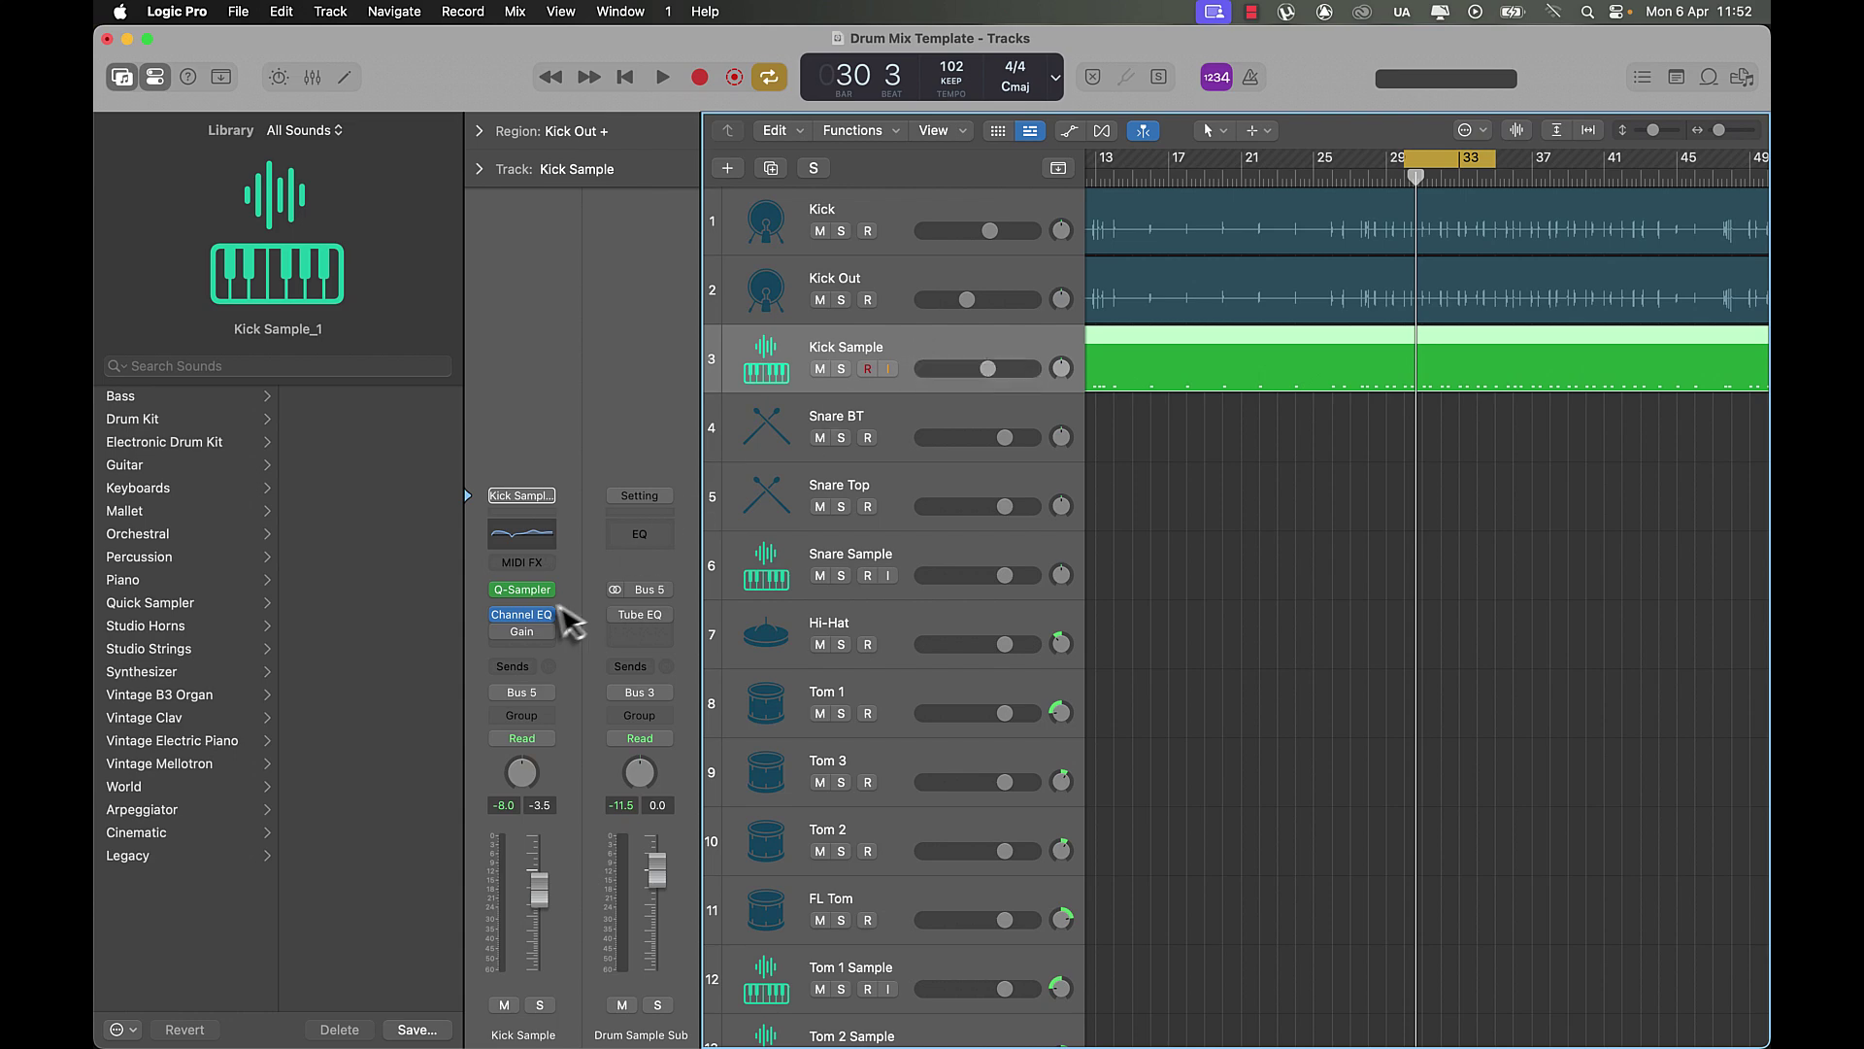
double_click(1101, 350)
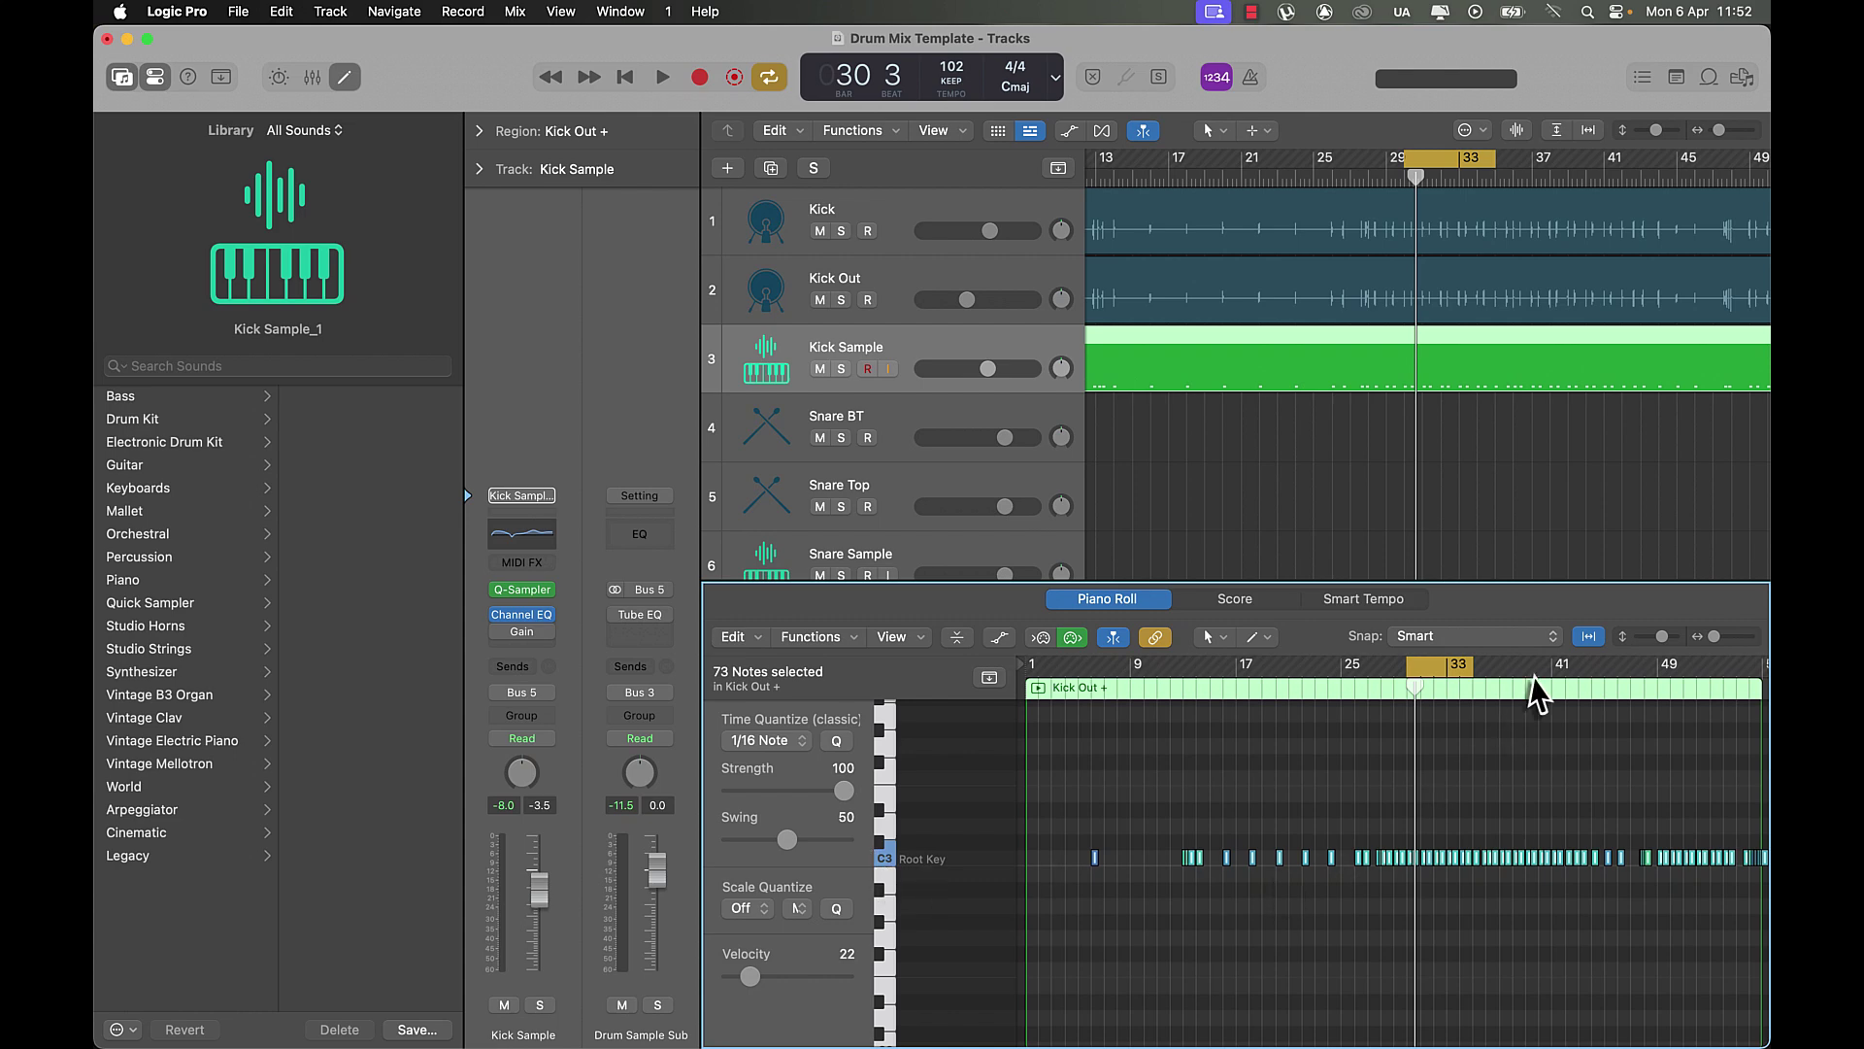
Show the mixer, pull the Kick, Kick Out and Kick Sample faders fully down, and start playback of the cycle.
key(x)
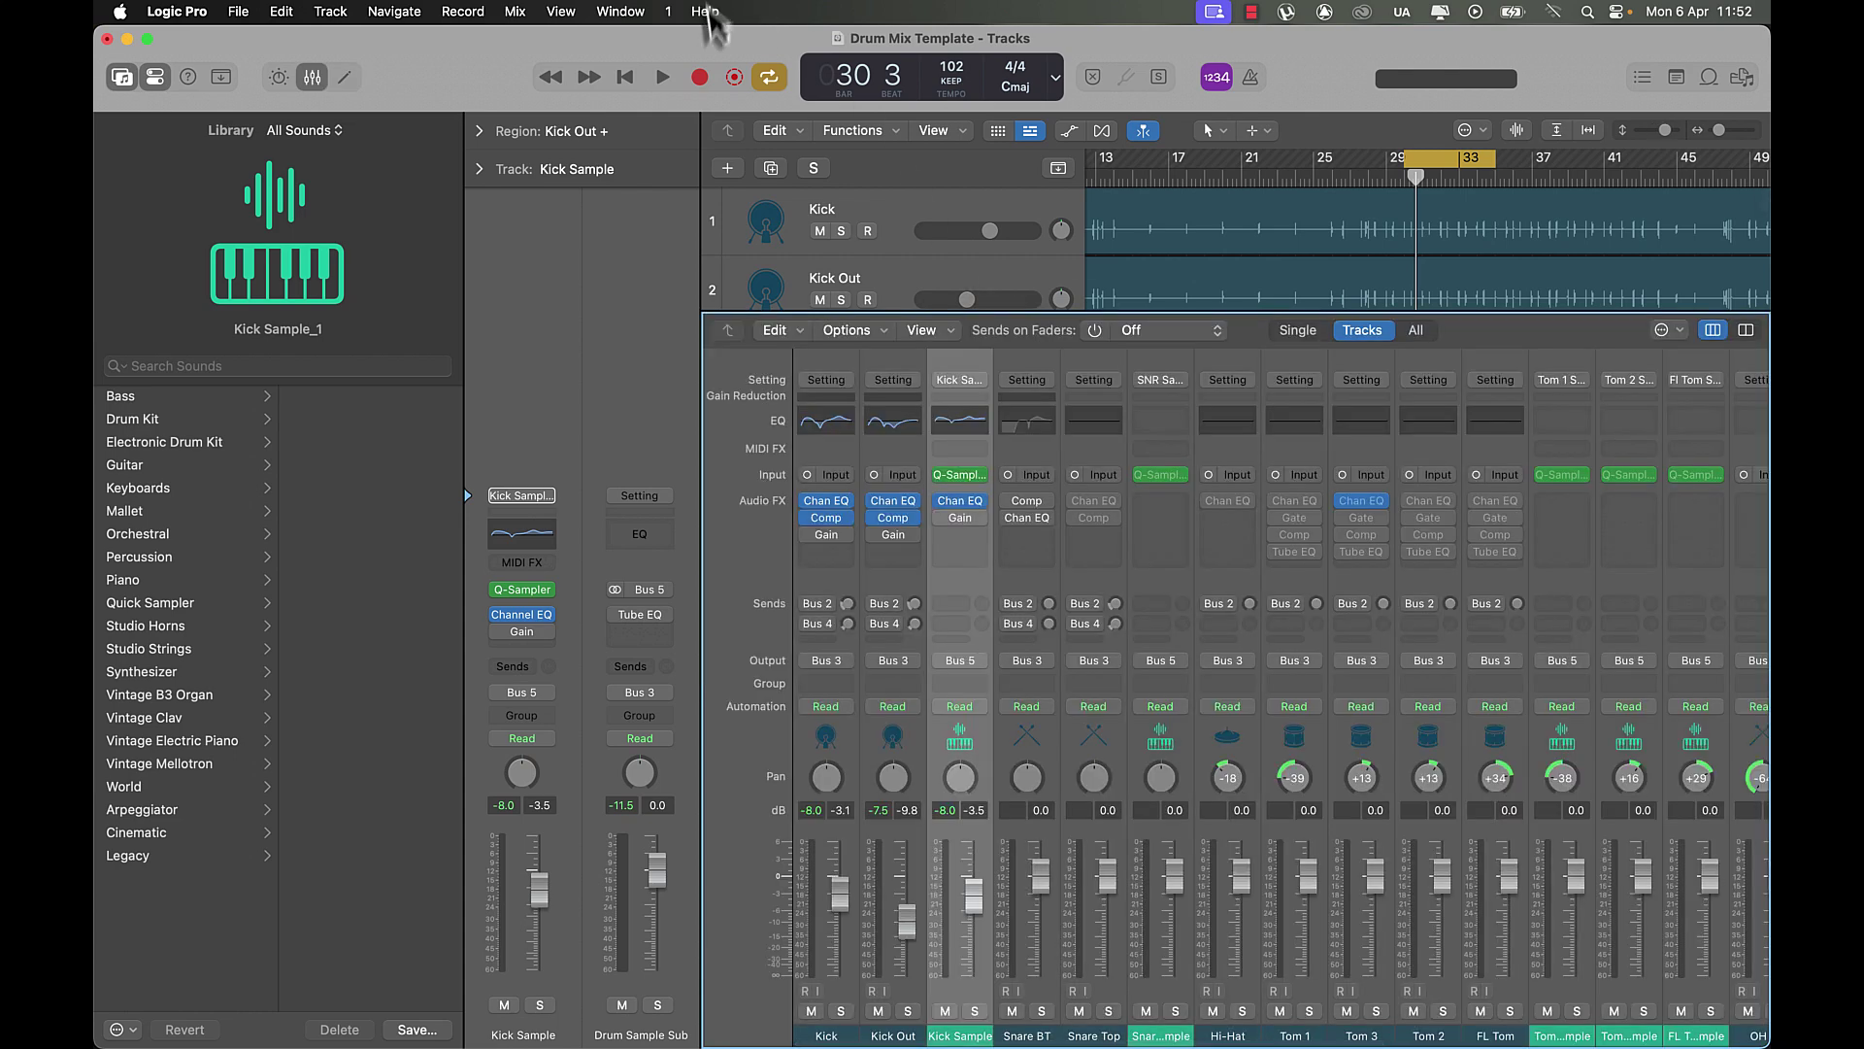
drag(979, 895, 906, 981)
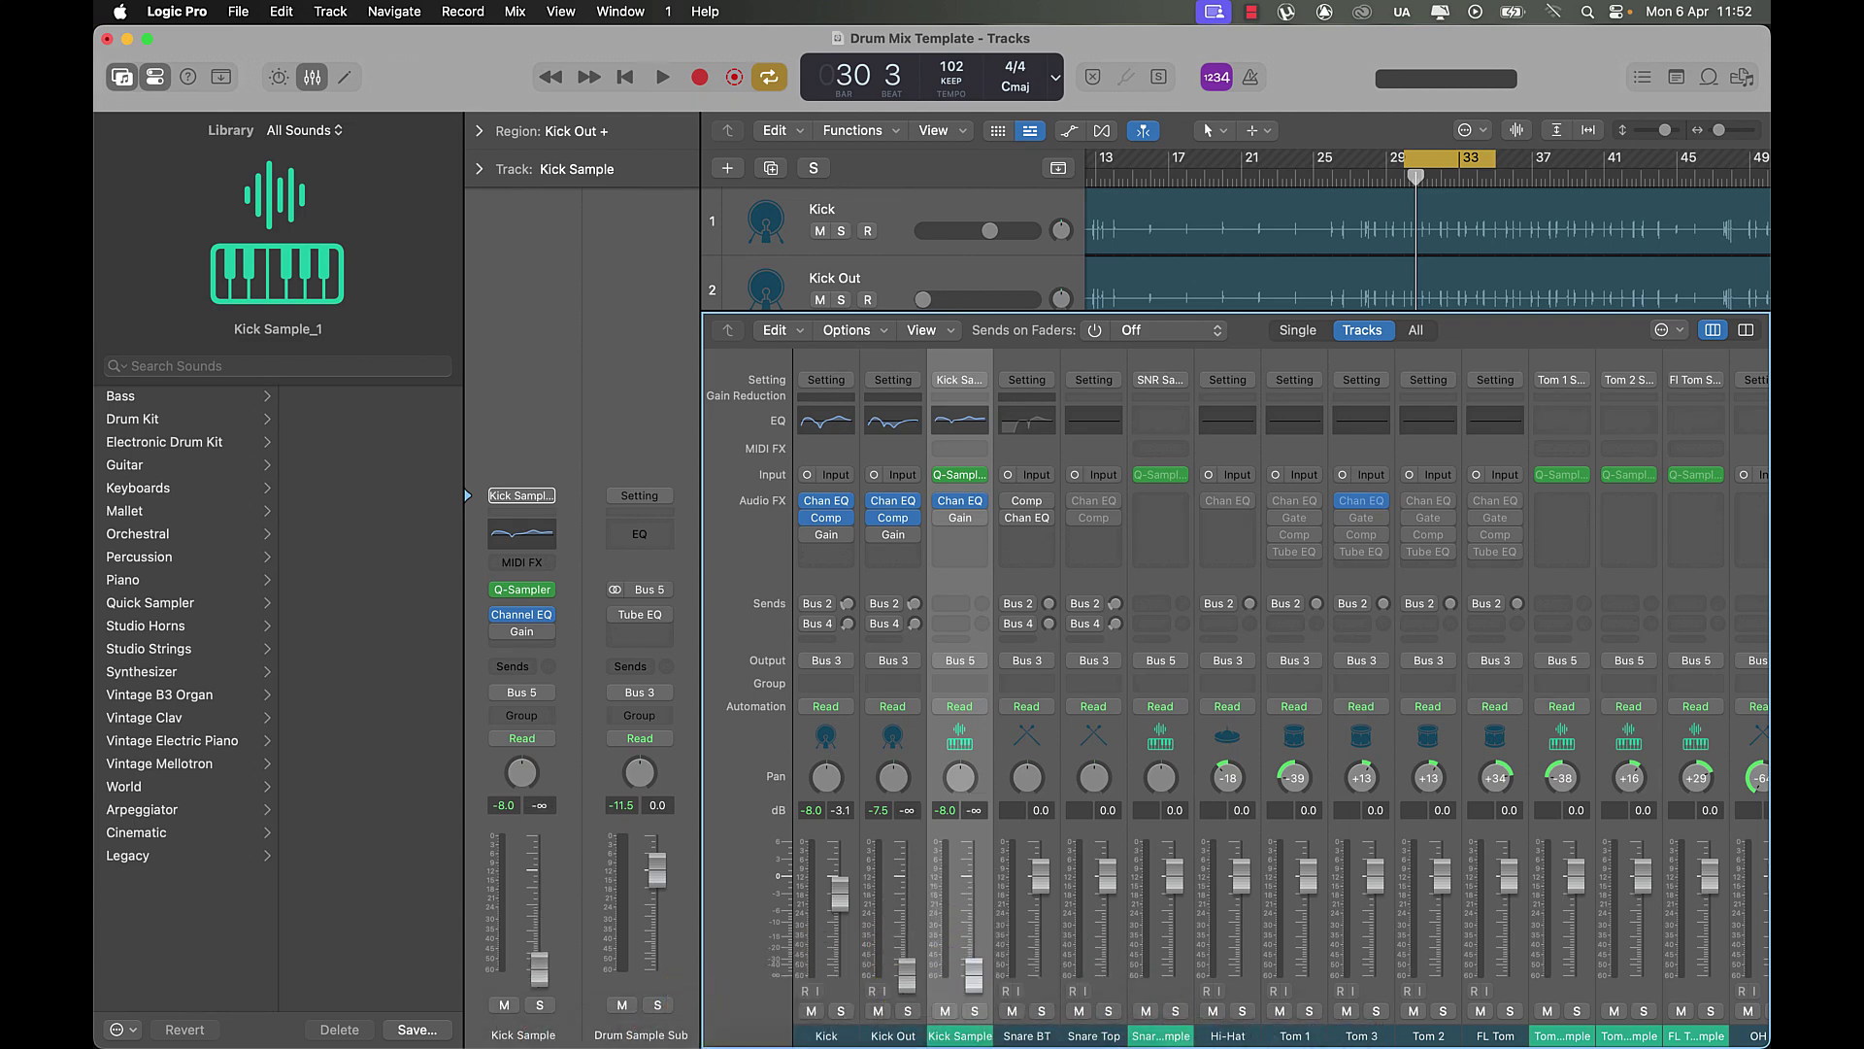
drag(836, 894, 839, 971)
key(space)
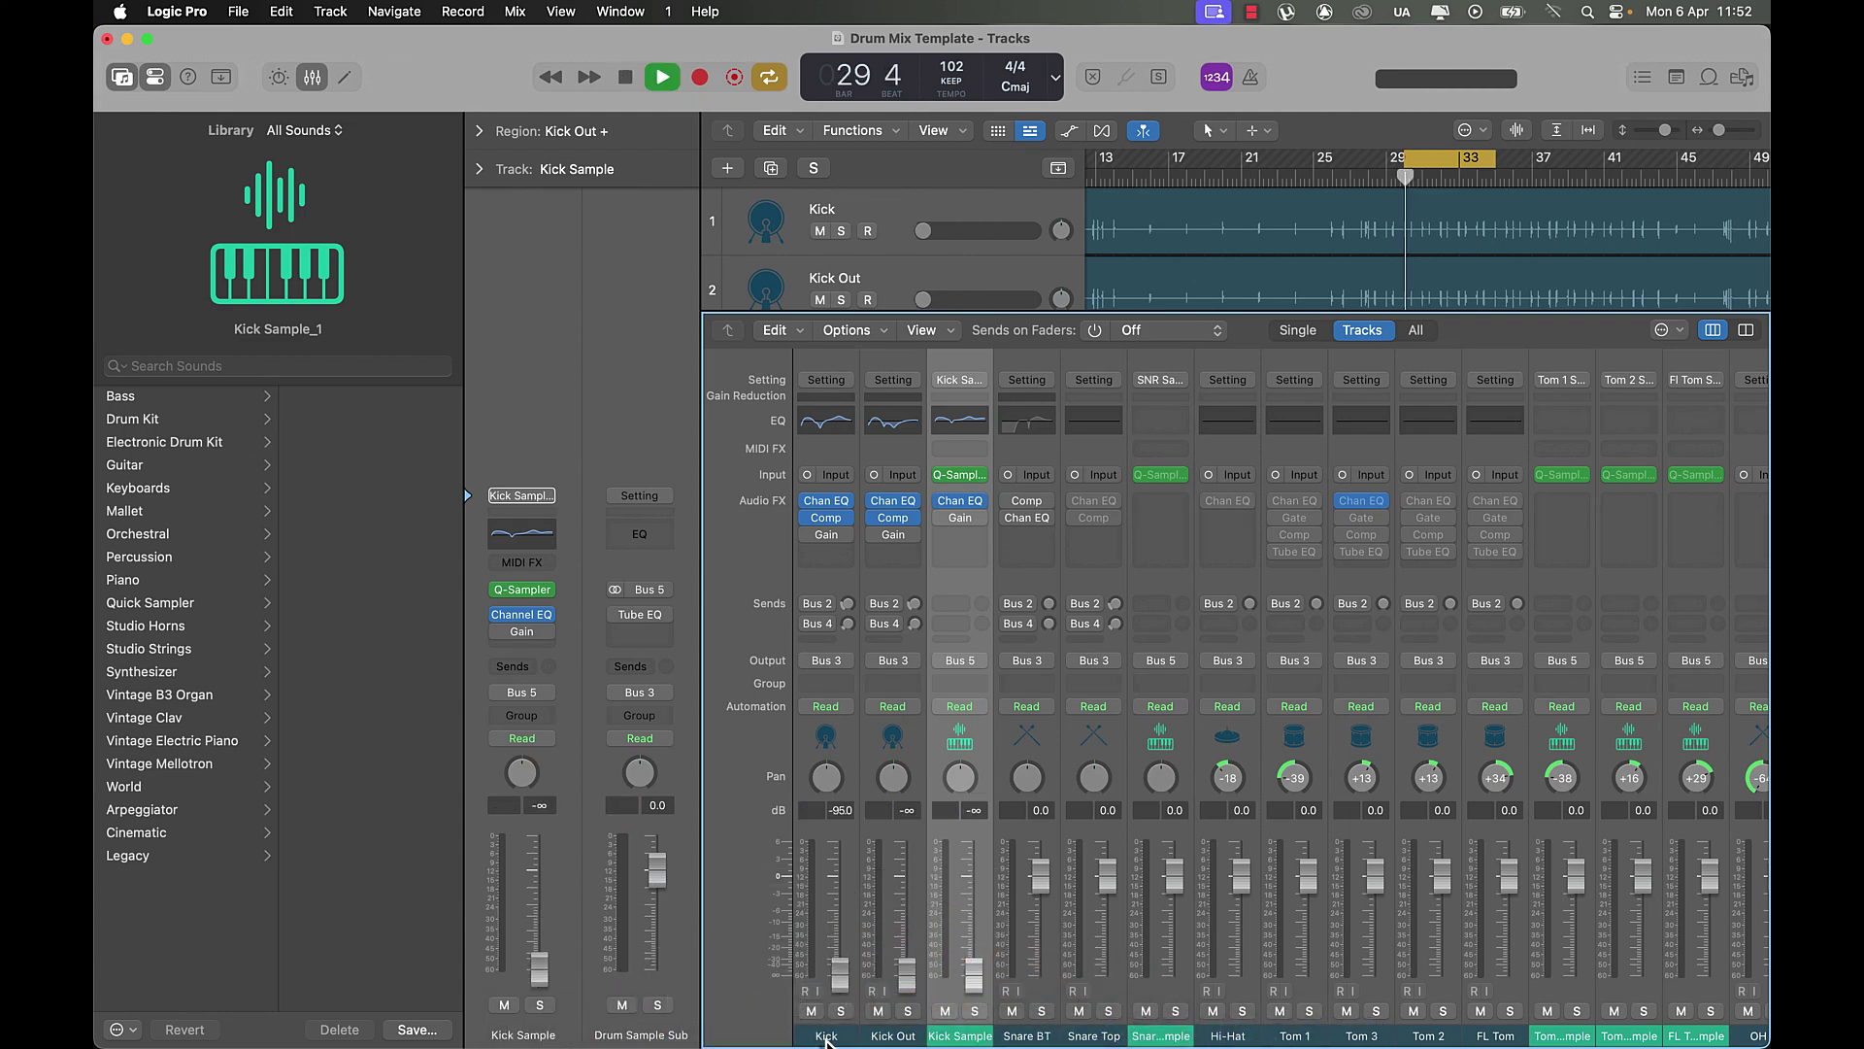
mouse_move(973, 971)
mouse_down()
mouse_move(973, 902)
mouse_move(972, 979)
mouse_up()
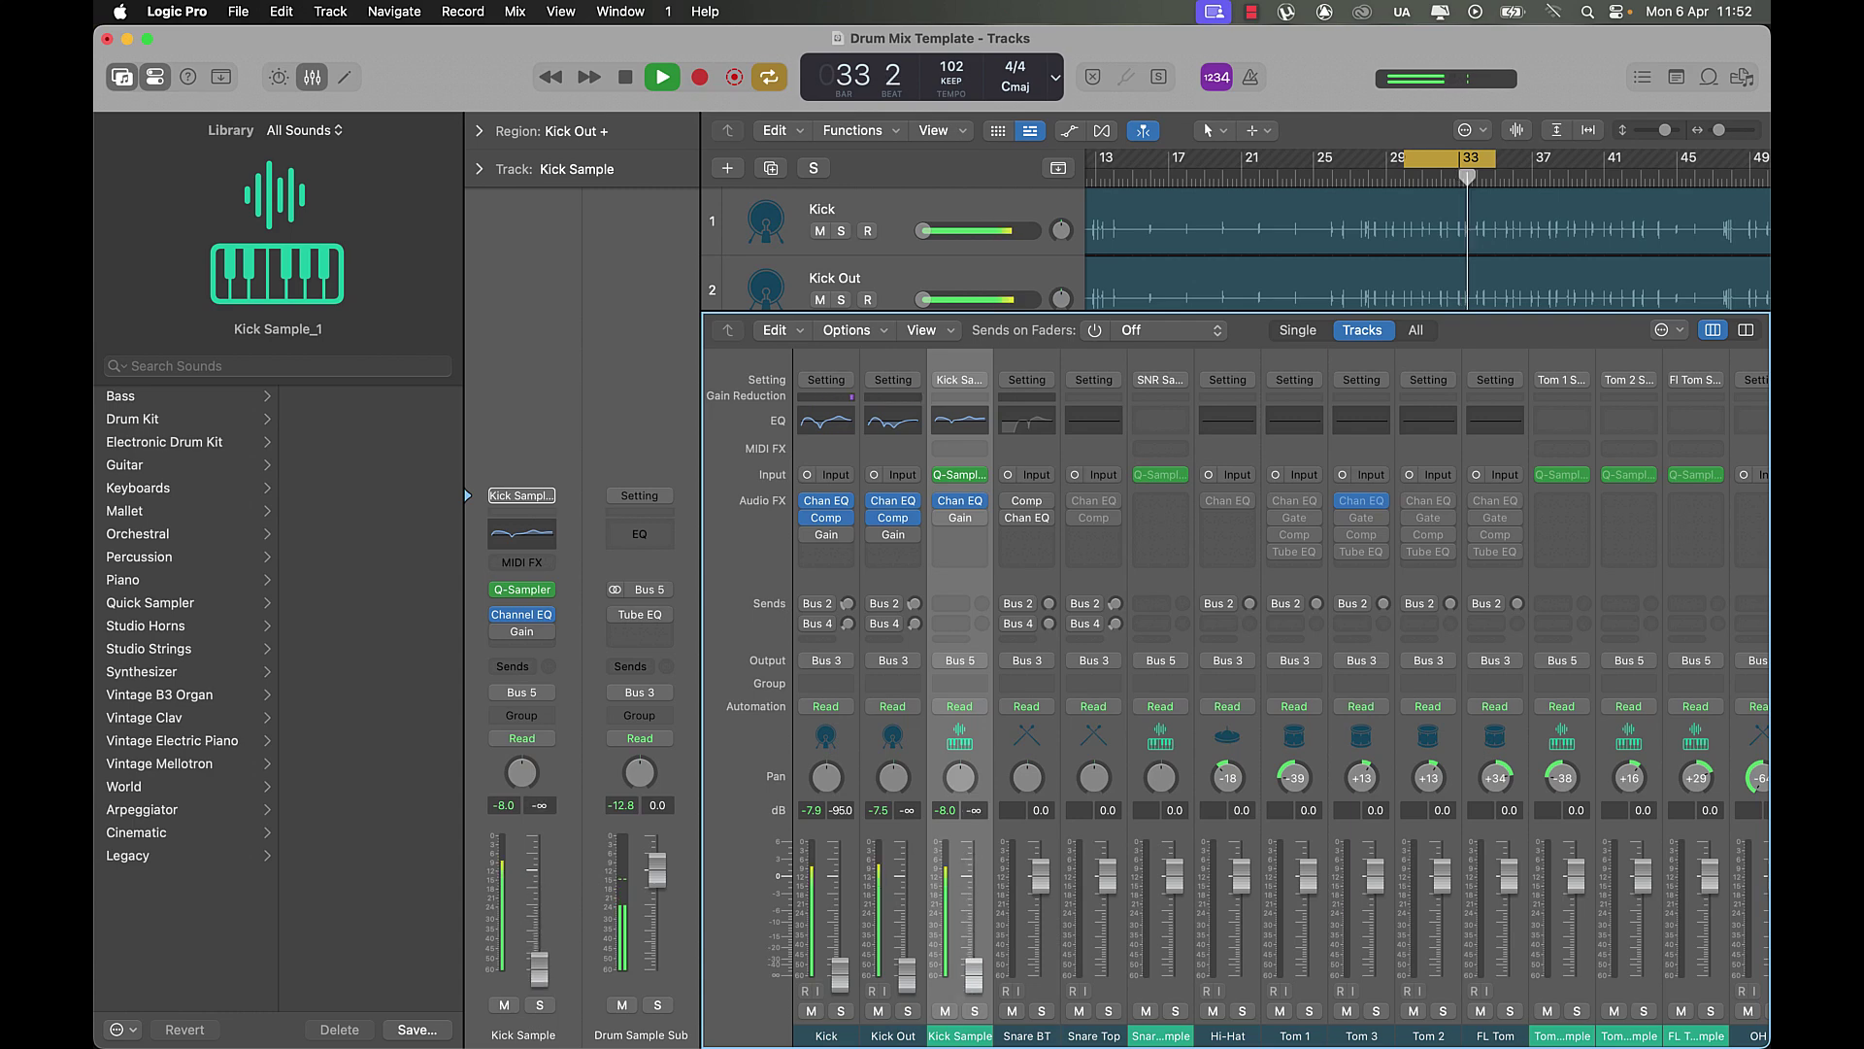
Rebalance the kicks during playback with Kick at 0.3 dB, Kick Out at -5.7 dB and Kick Sample at -4.5 dB, and stop playback.
drag(907, 971, 907, 913)
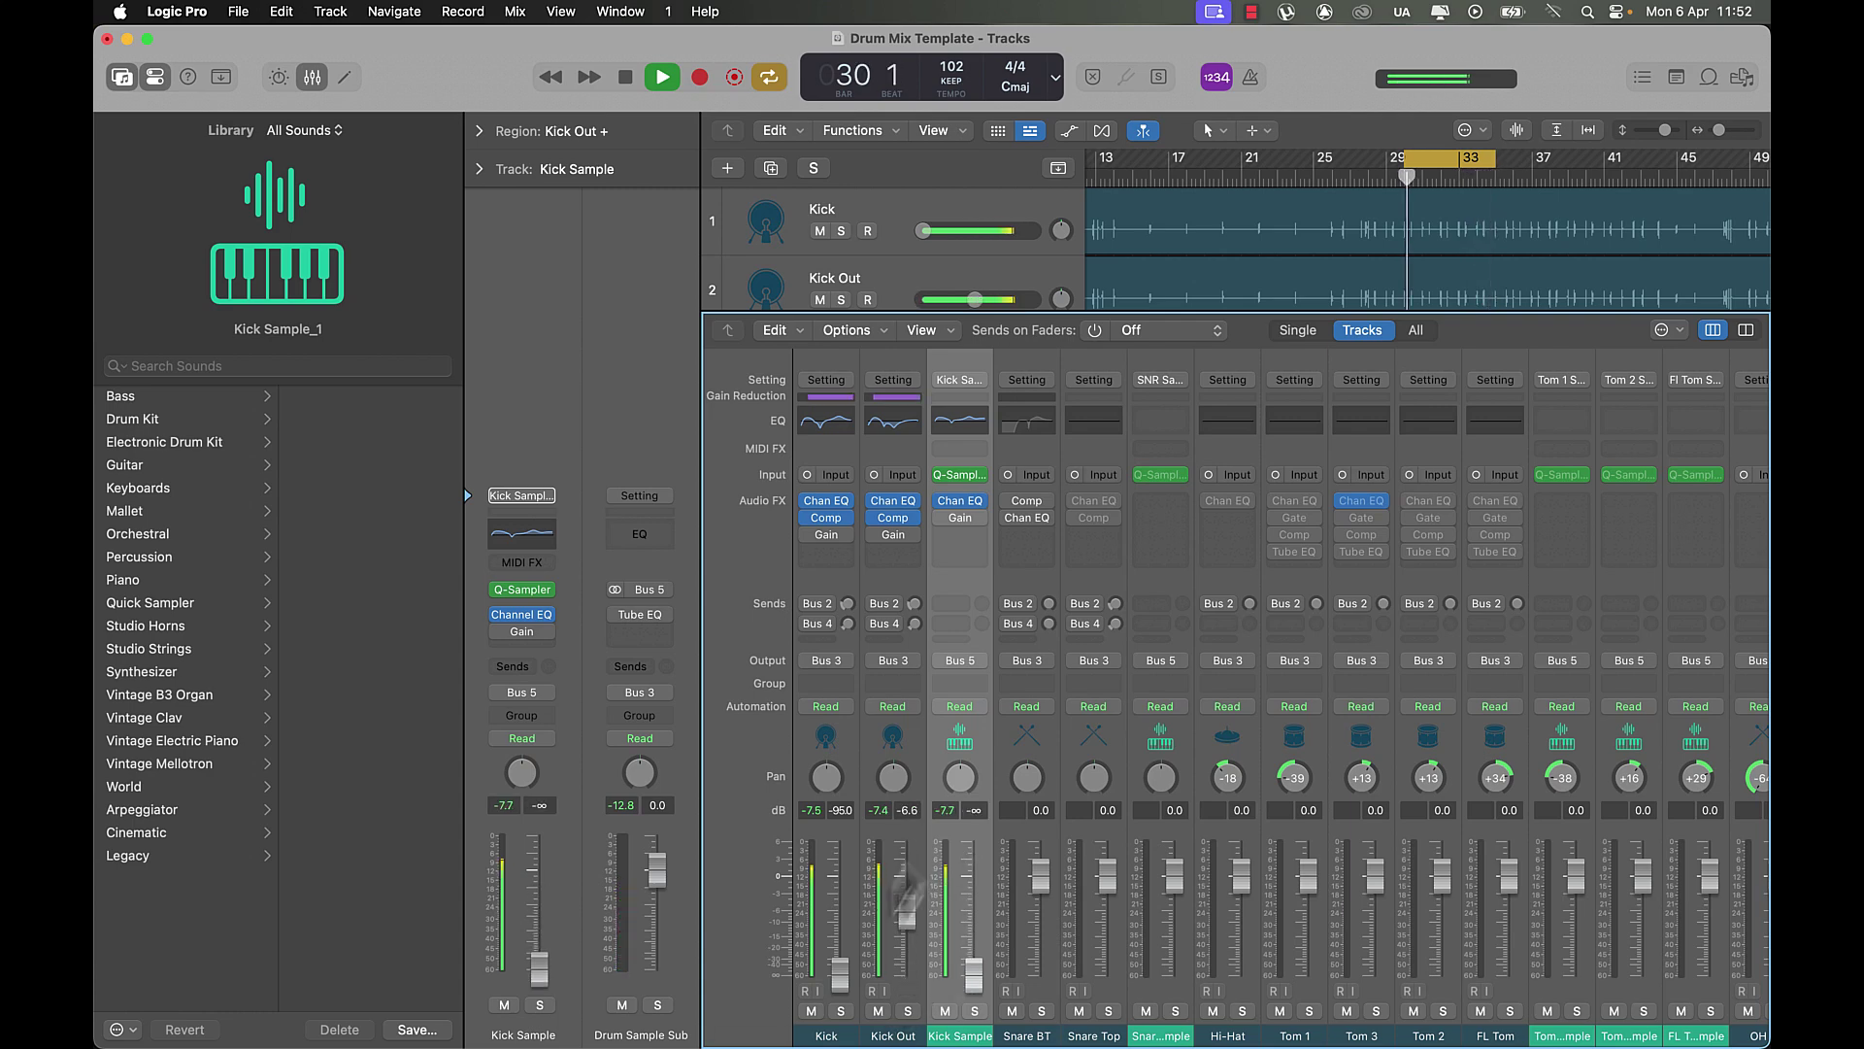
drag(836, 979, 907, 940)
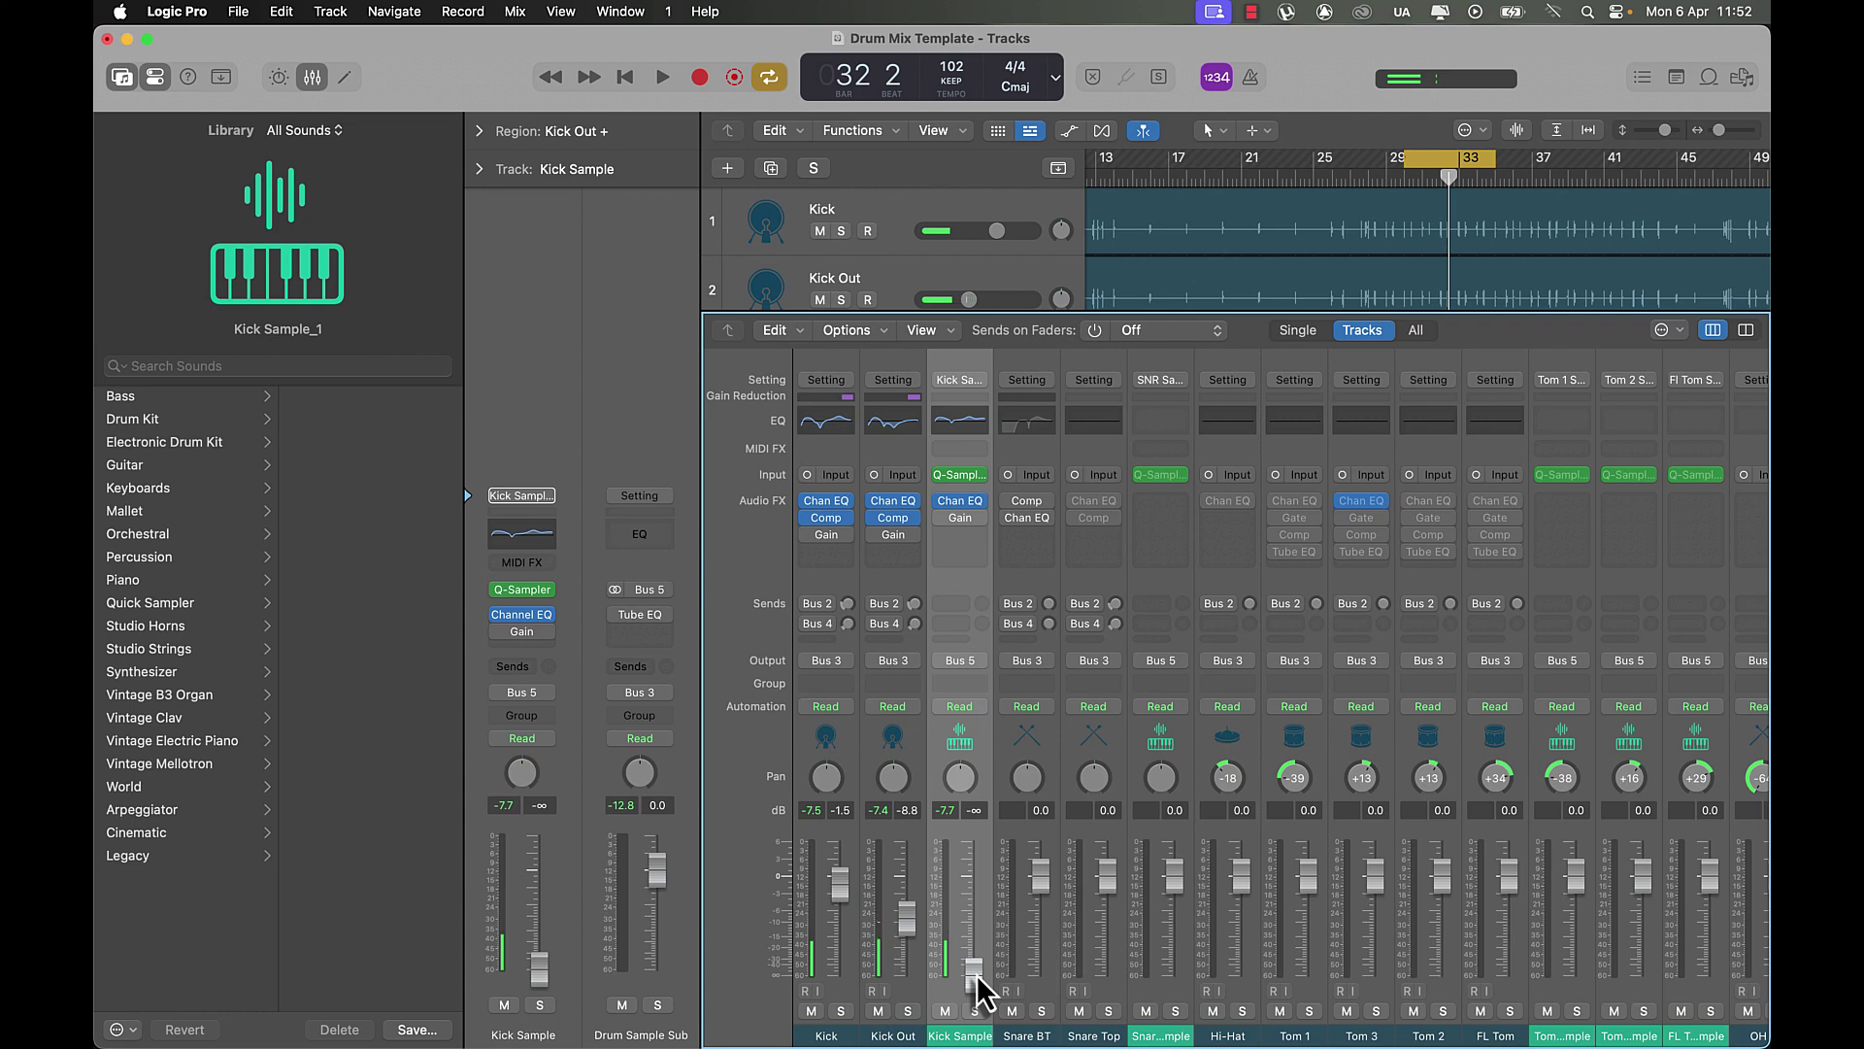
key(space)
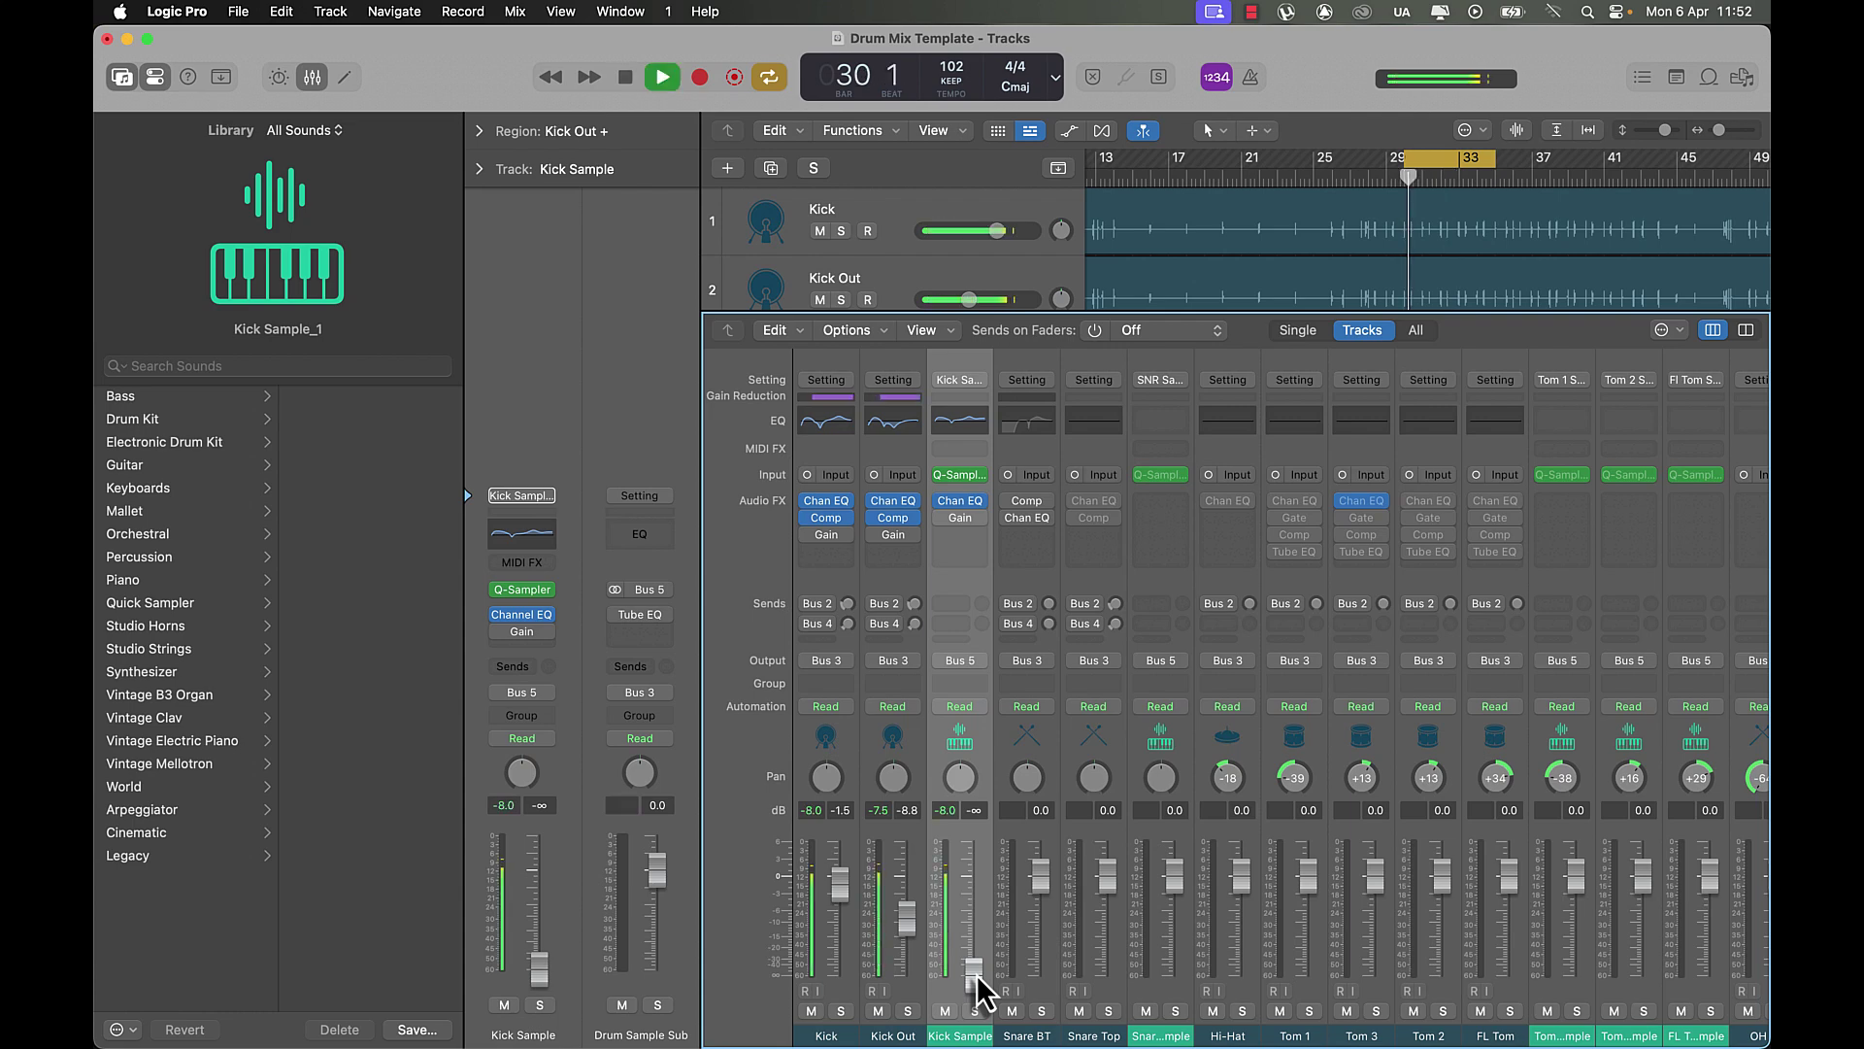
drag(983, 991, 978, 895)
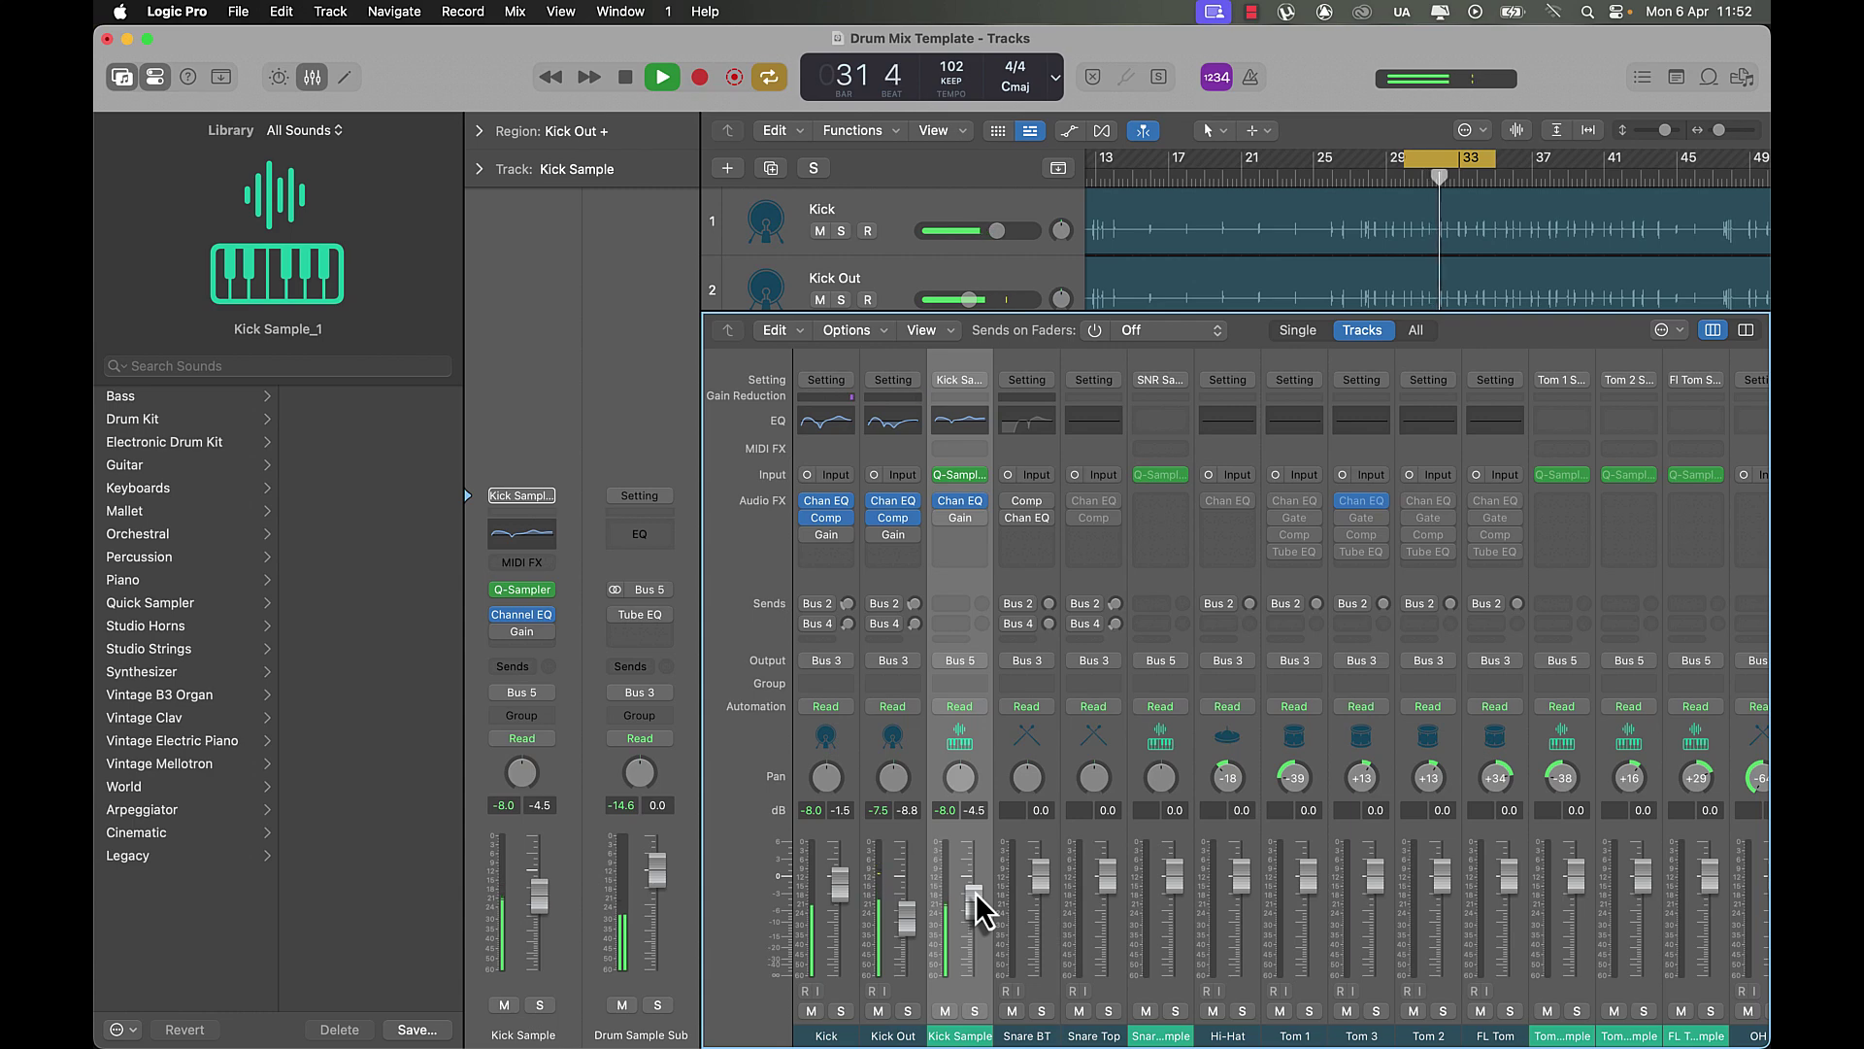
drag(841, 907, 911, 913)
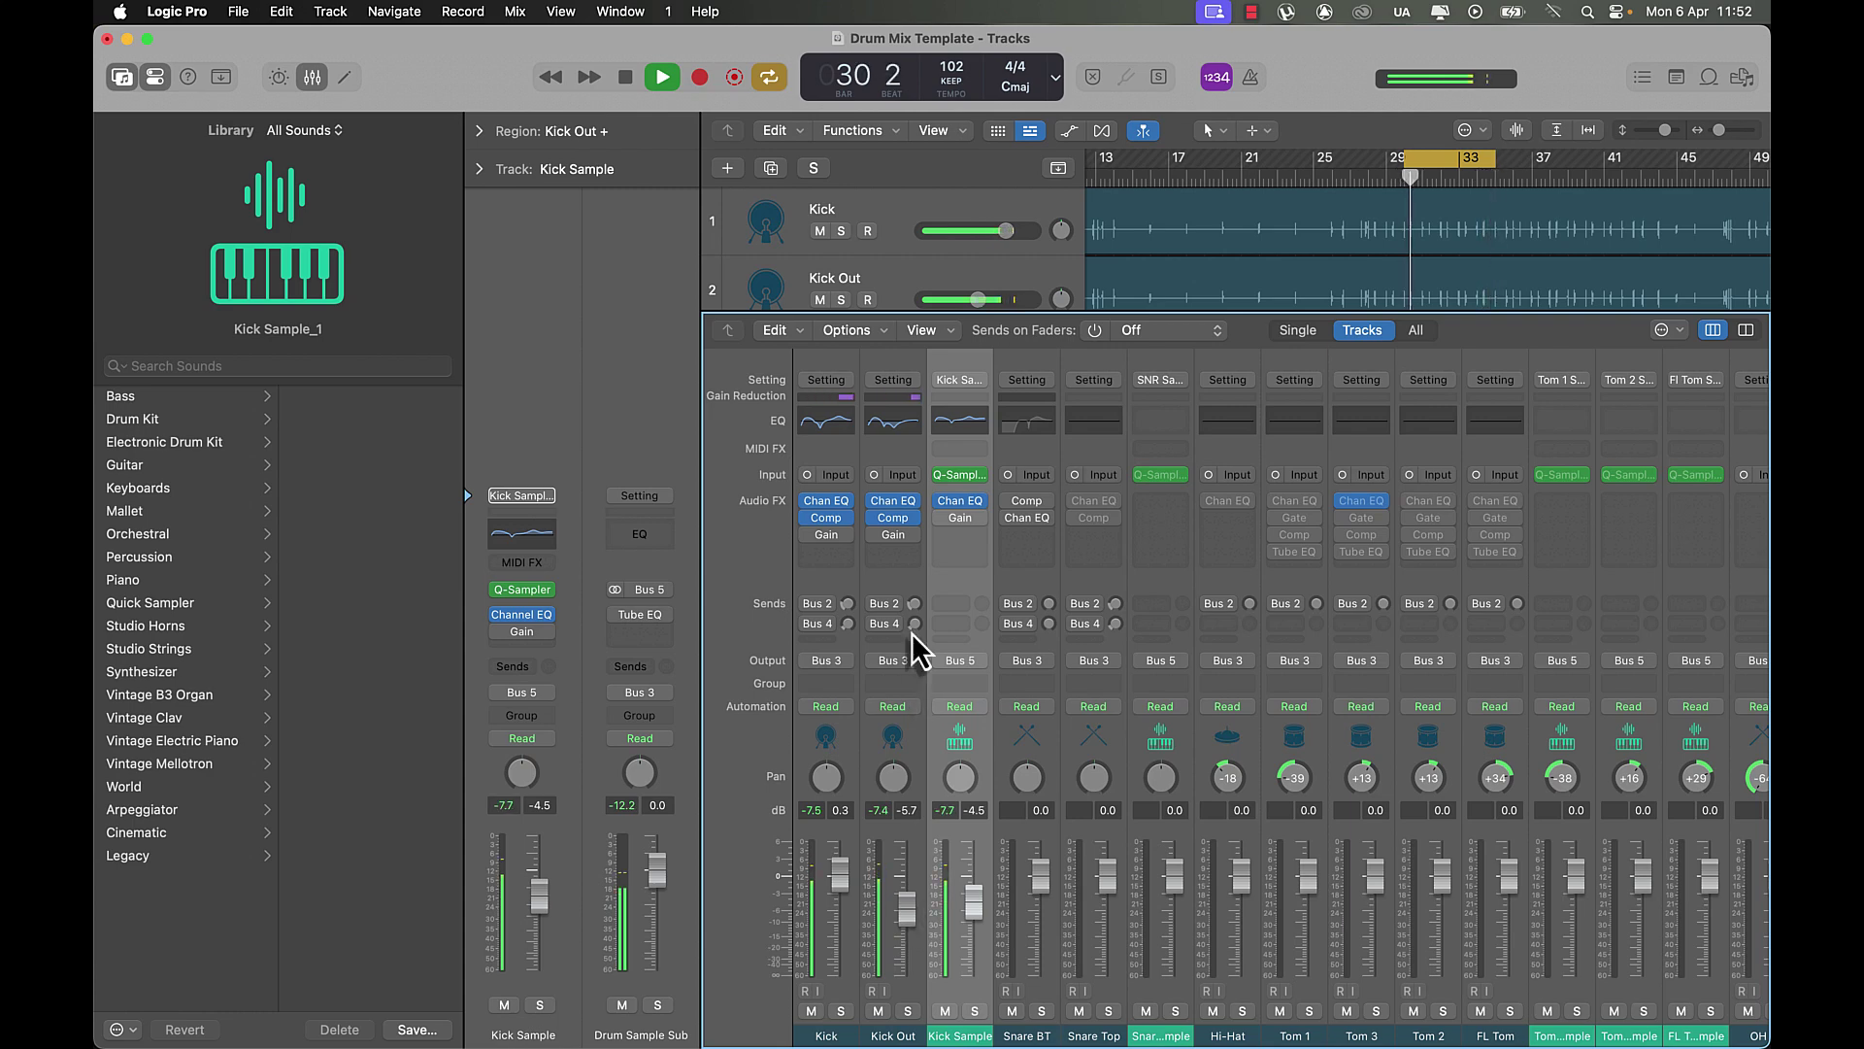
key(space)
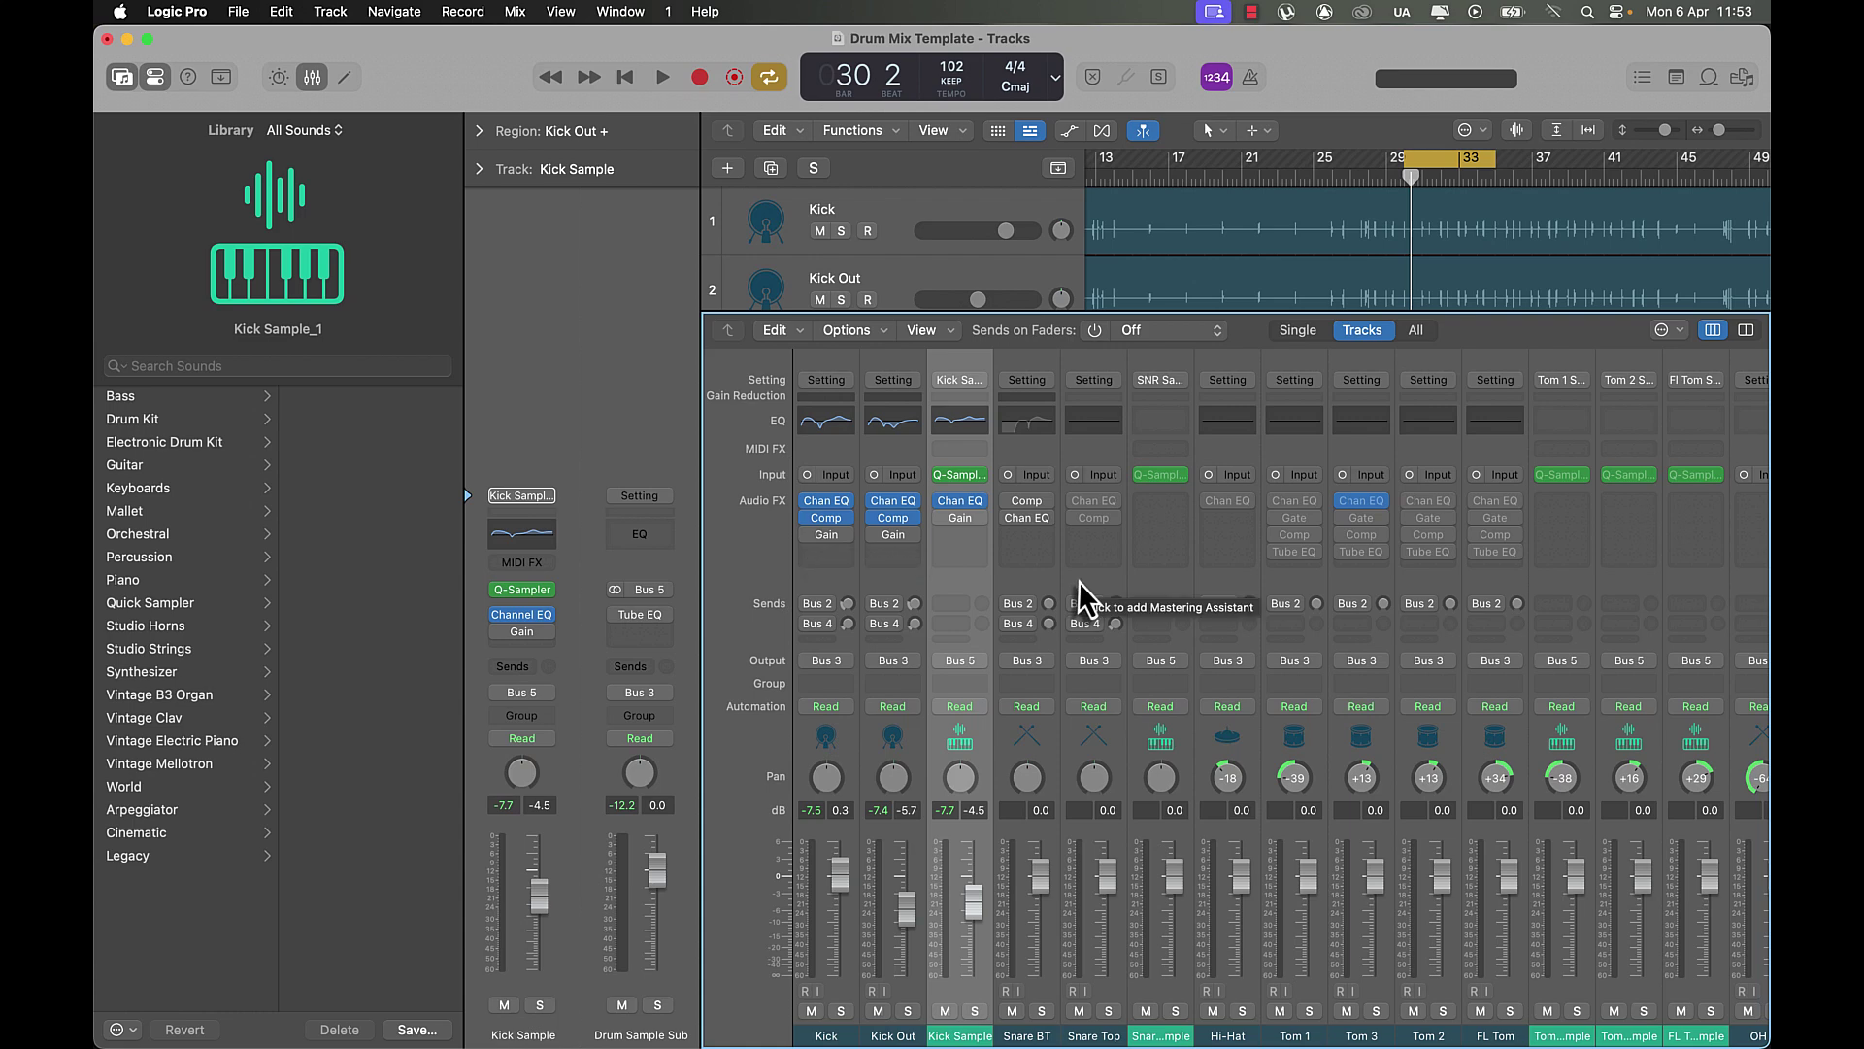
While playing the cycle, select Tom 1 Sample through FL Tom Sample and adjust their volumes together, ending with Tom 1 Sample at -11.3 dB.
key(space)
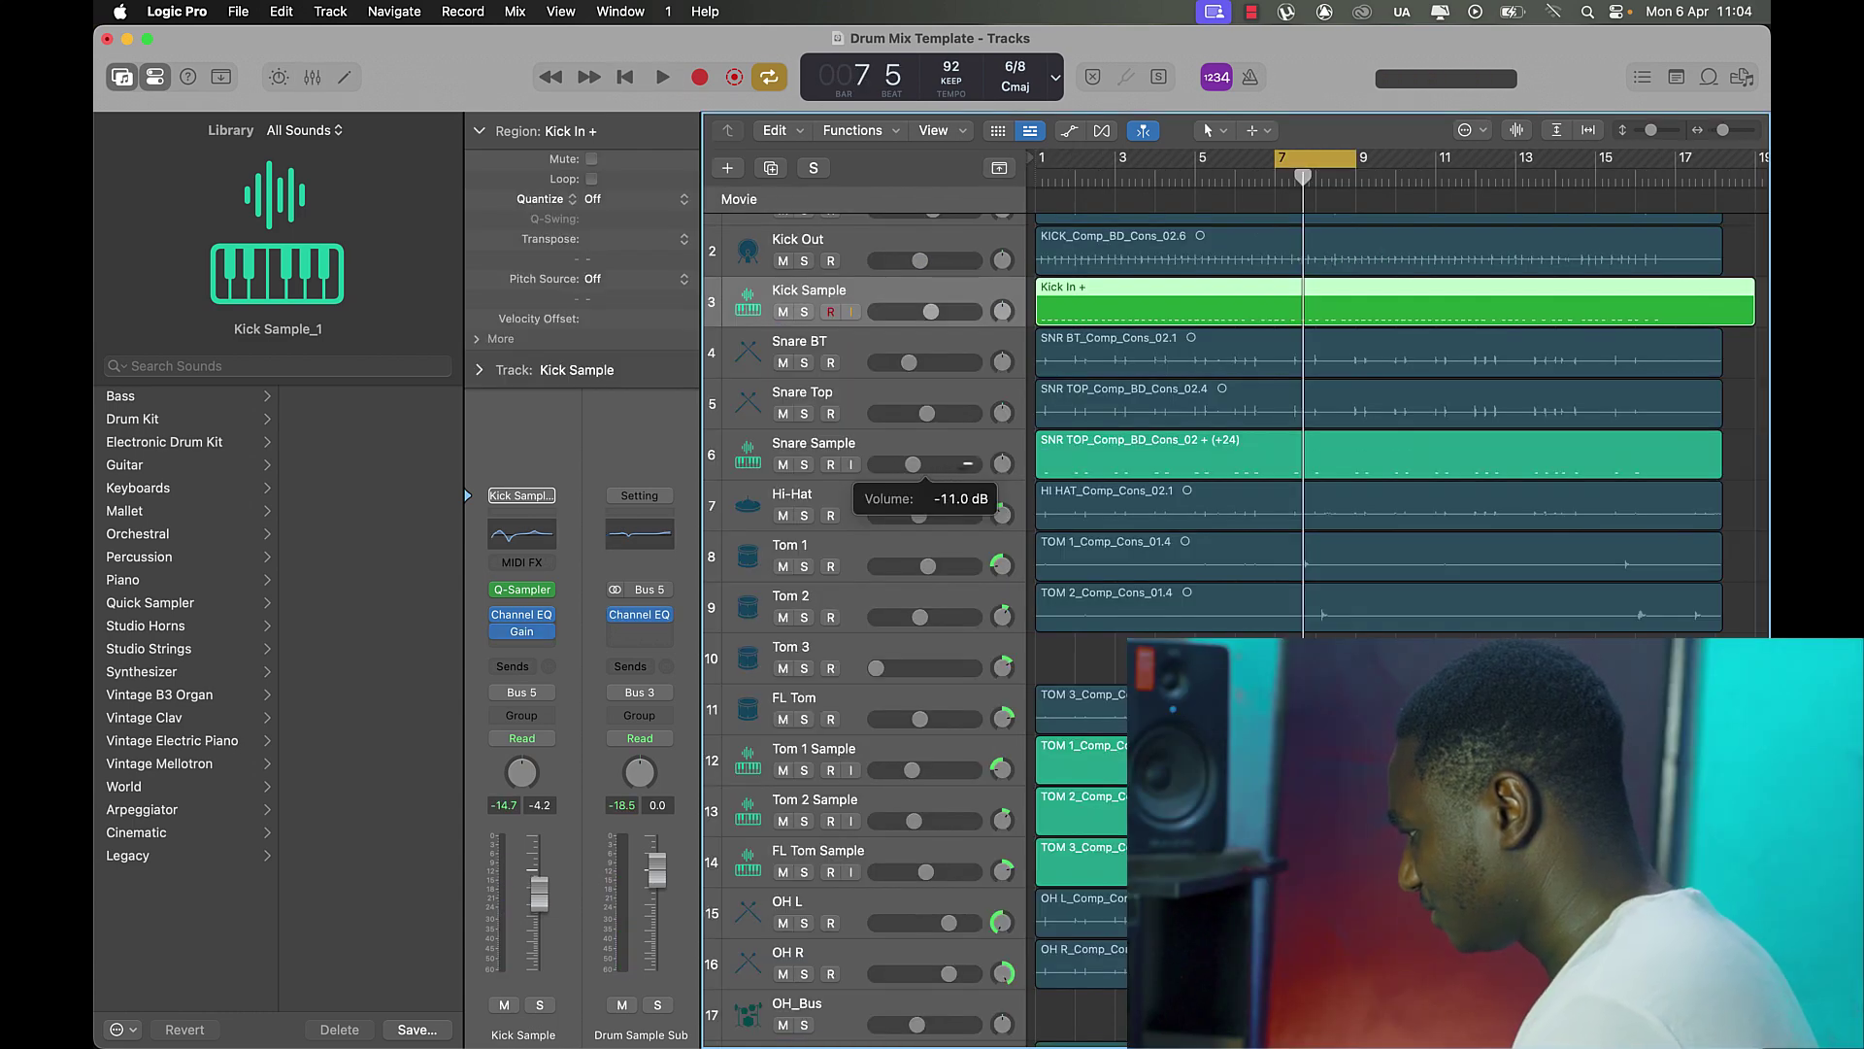
key(space)
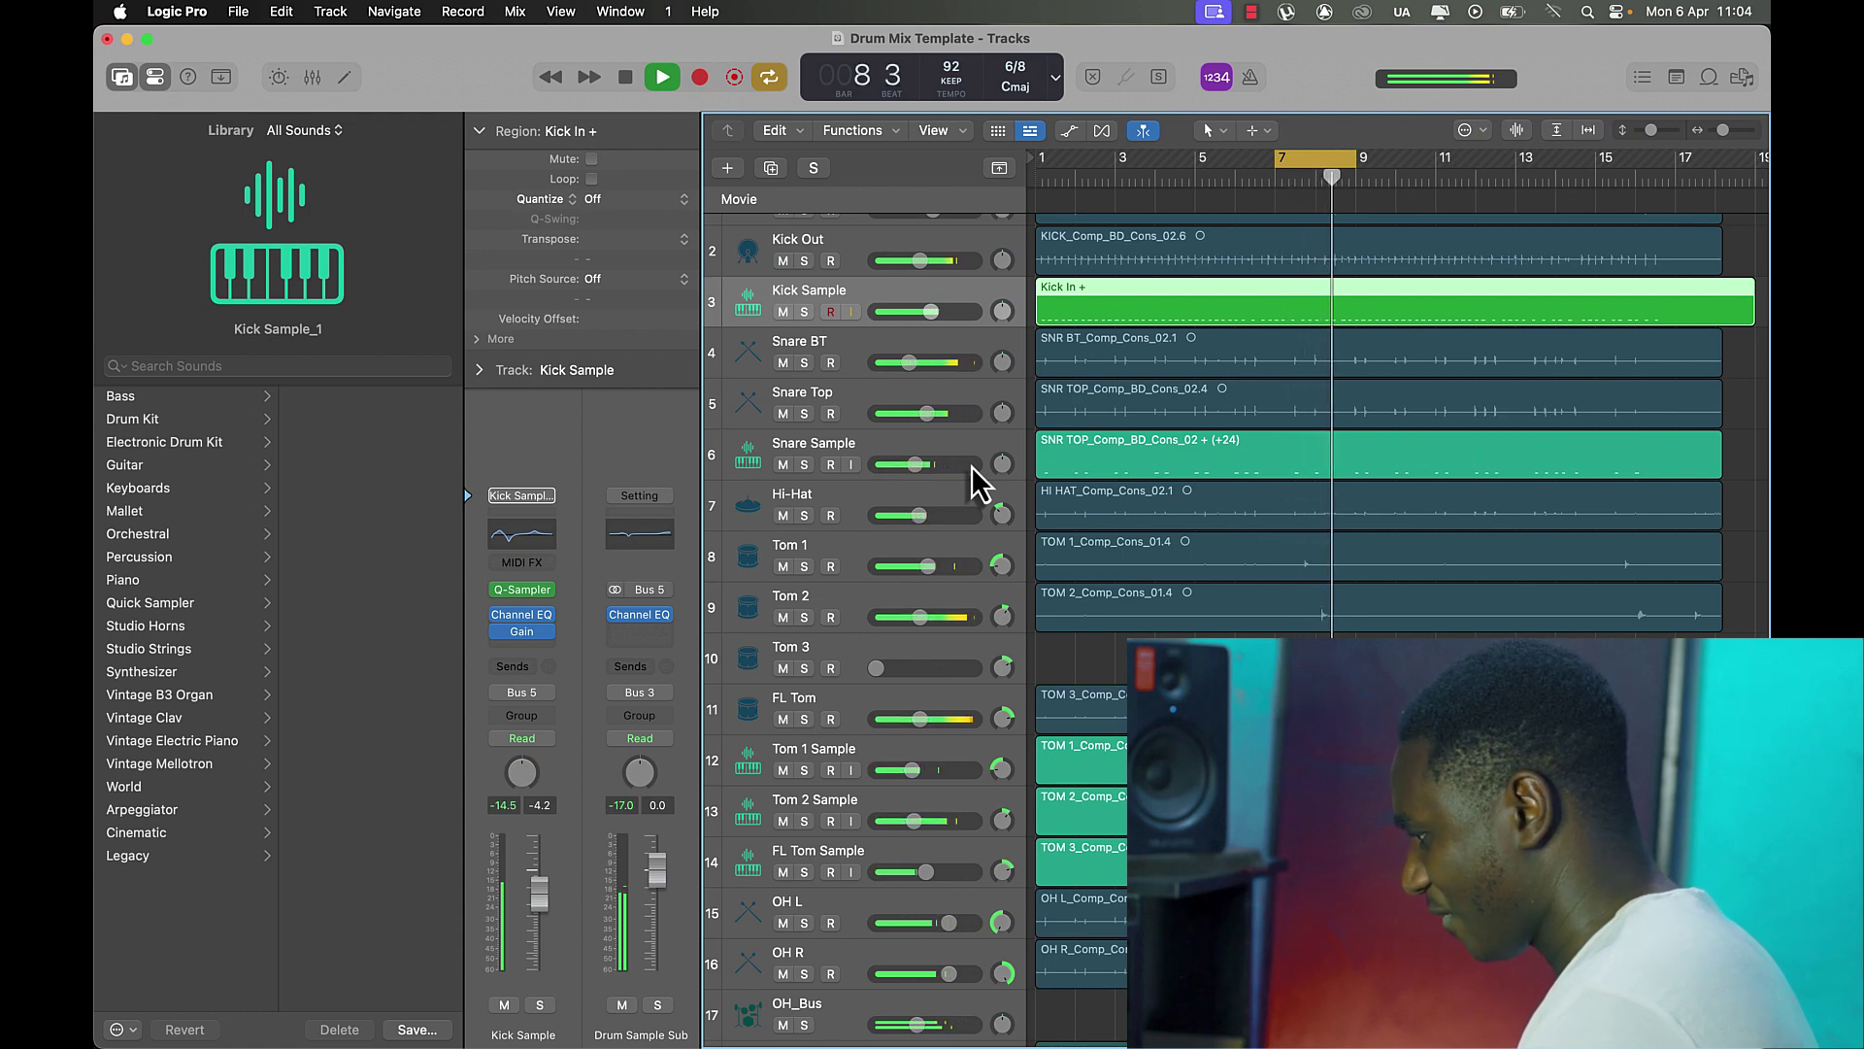
click(901, 774)
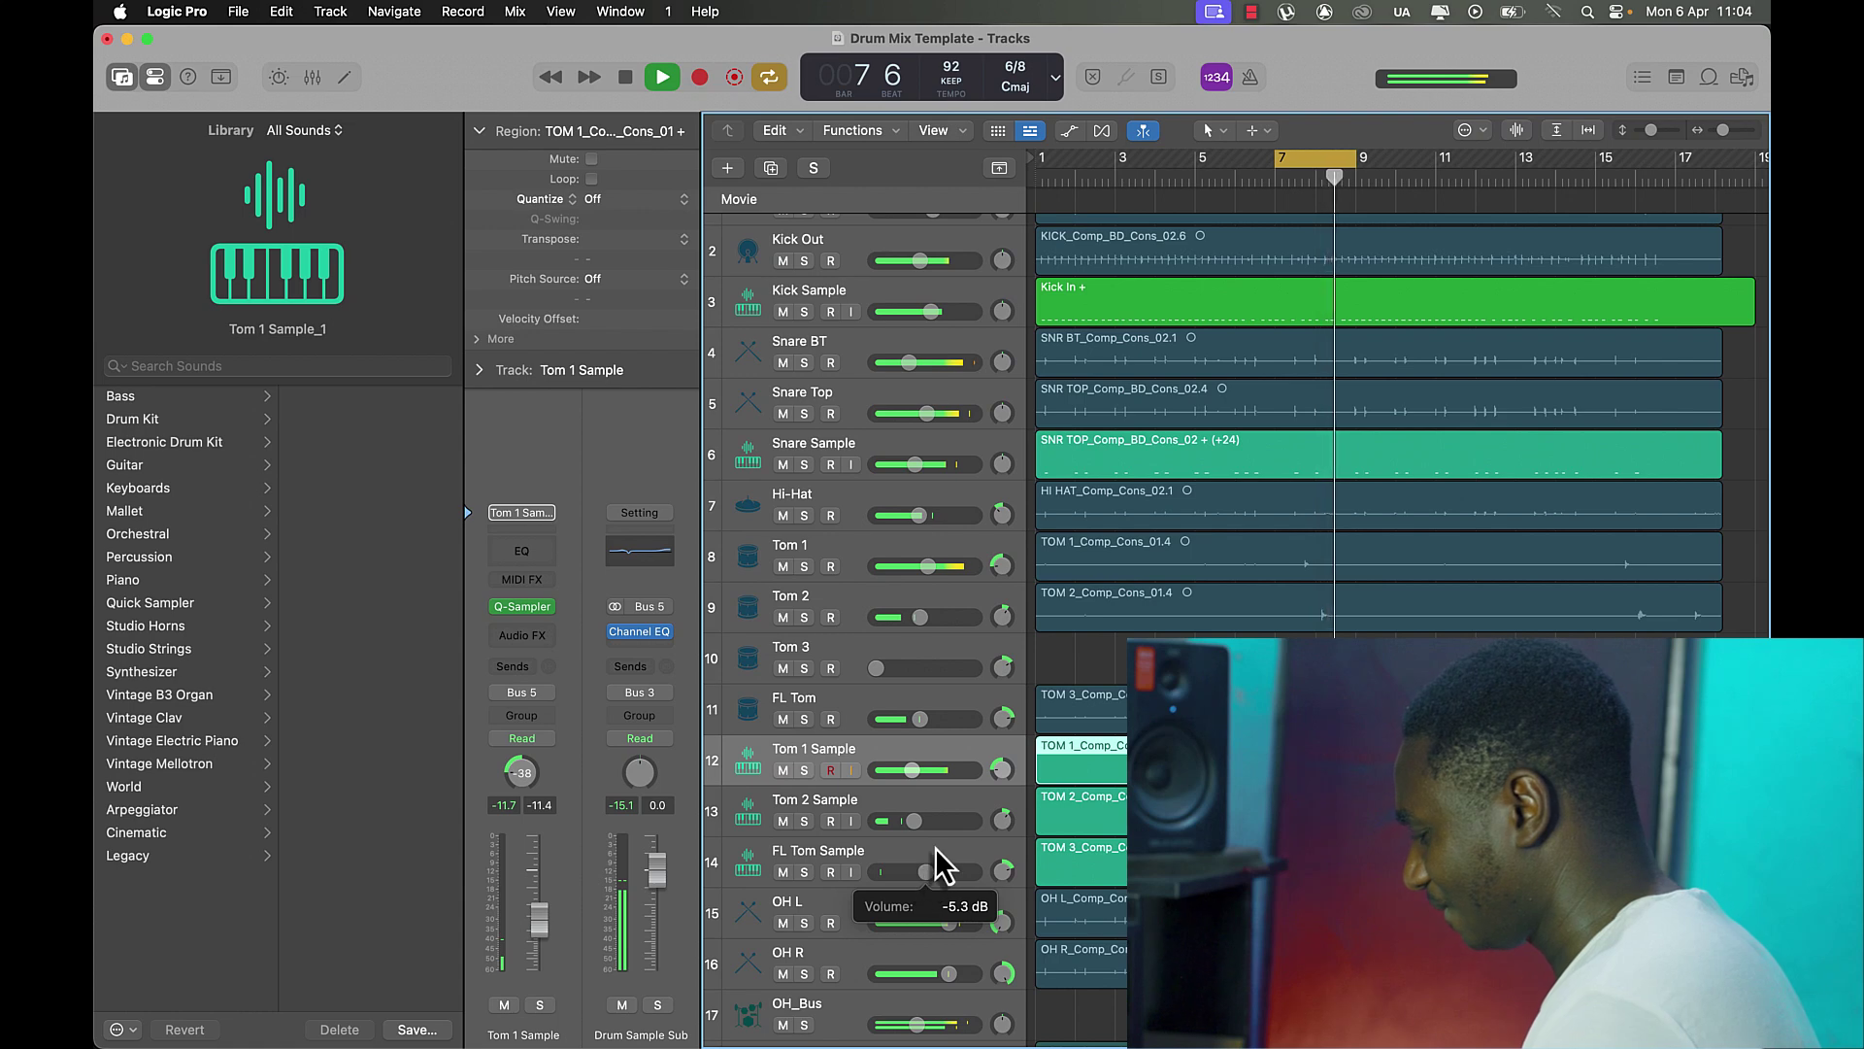
key(space)
shift+click(935, 847)
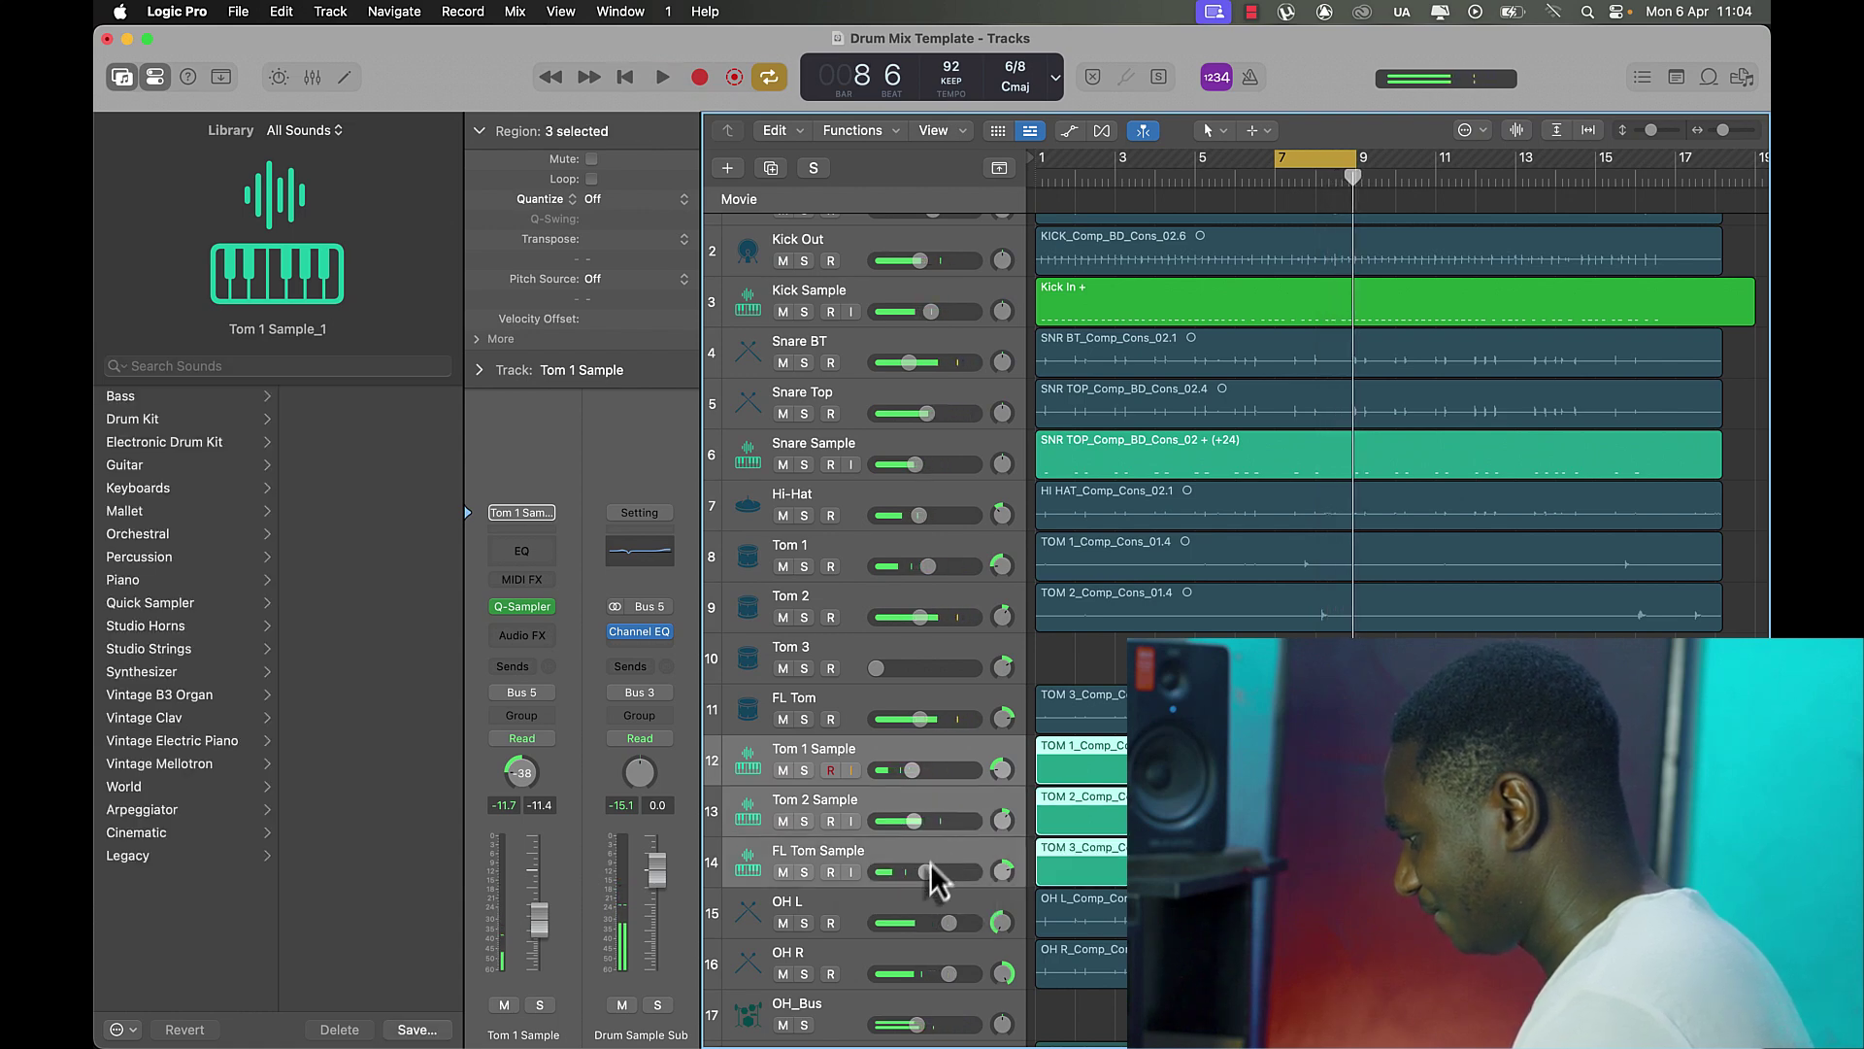
drag(926, 870, 946, 871)
key(space)
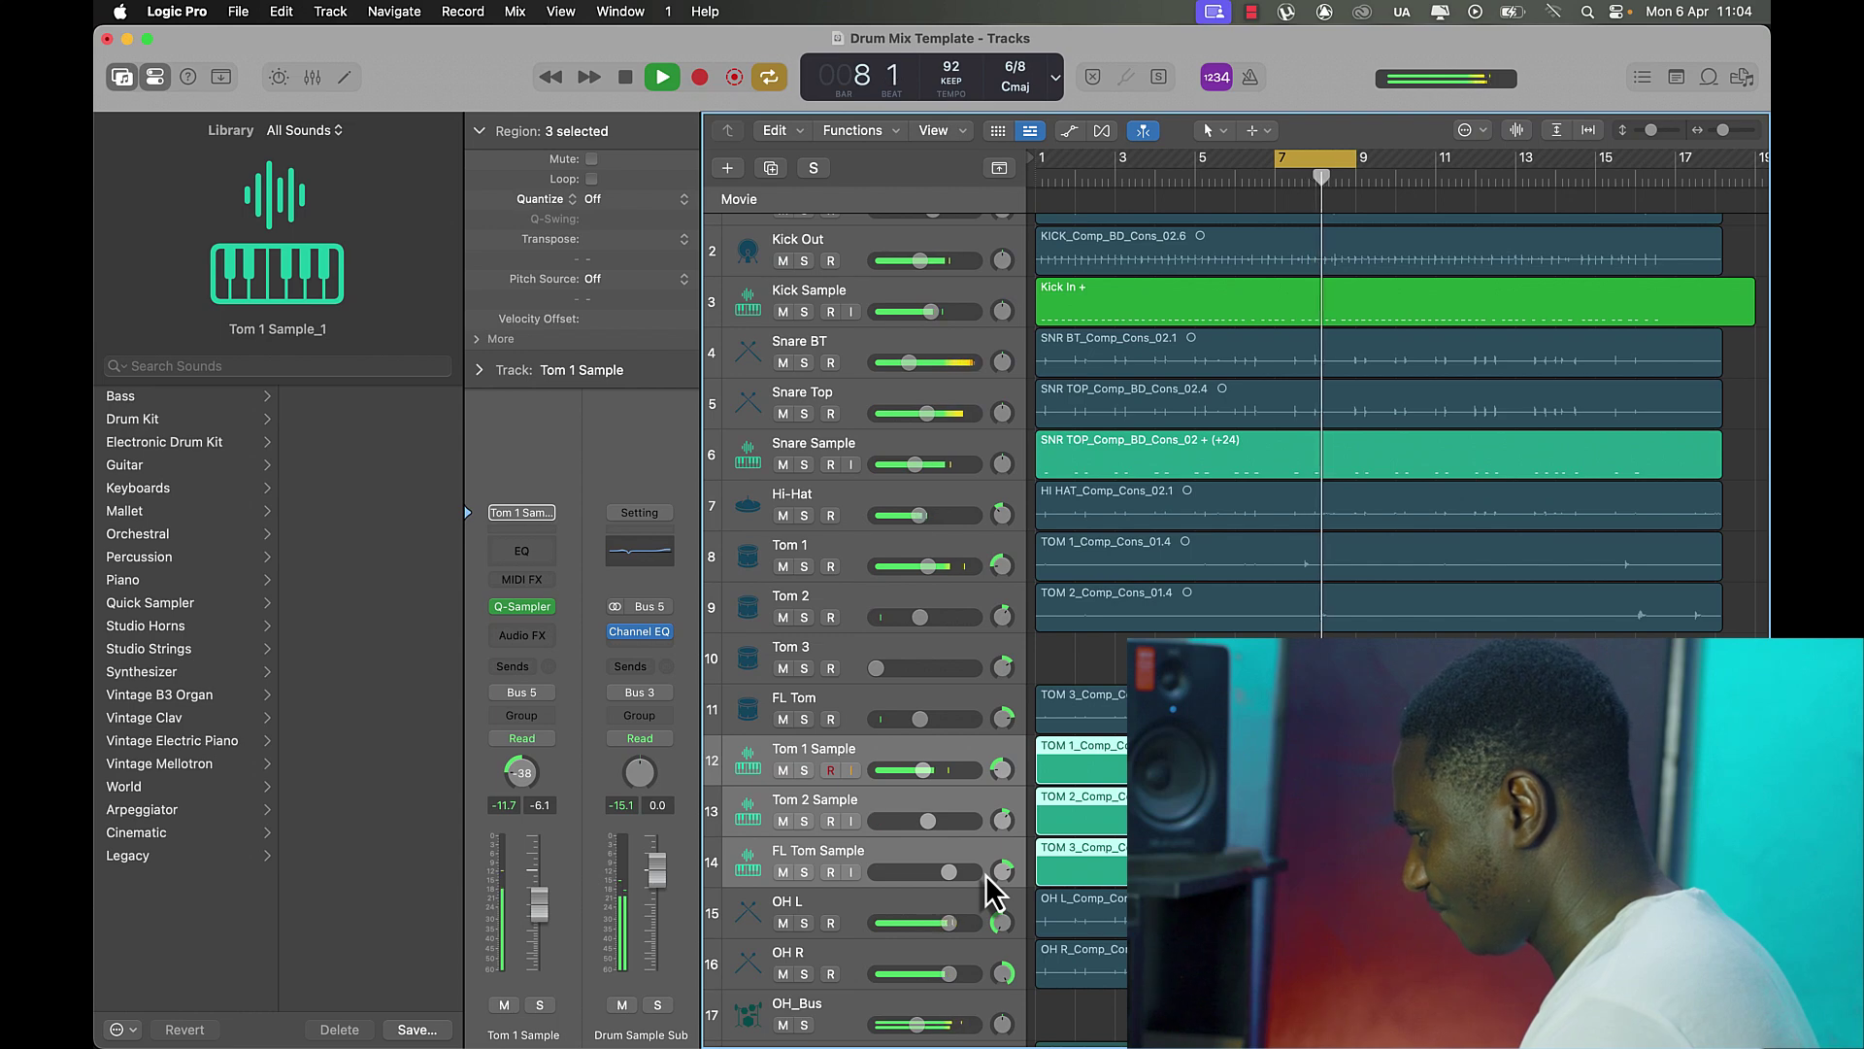
drag(952, 879, 917, 883)
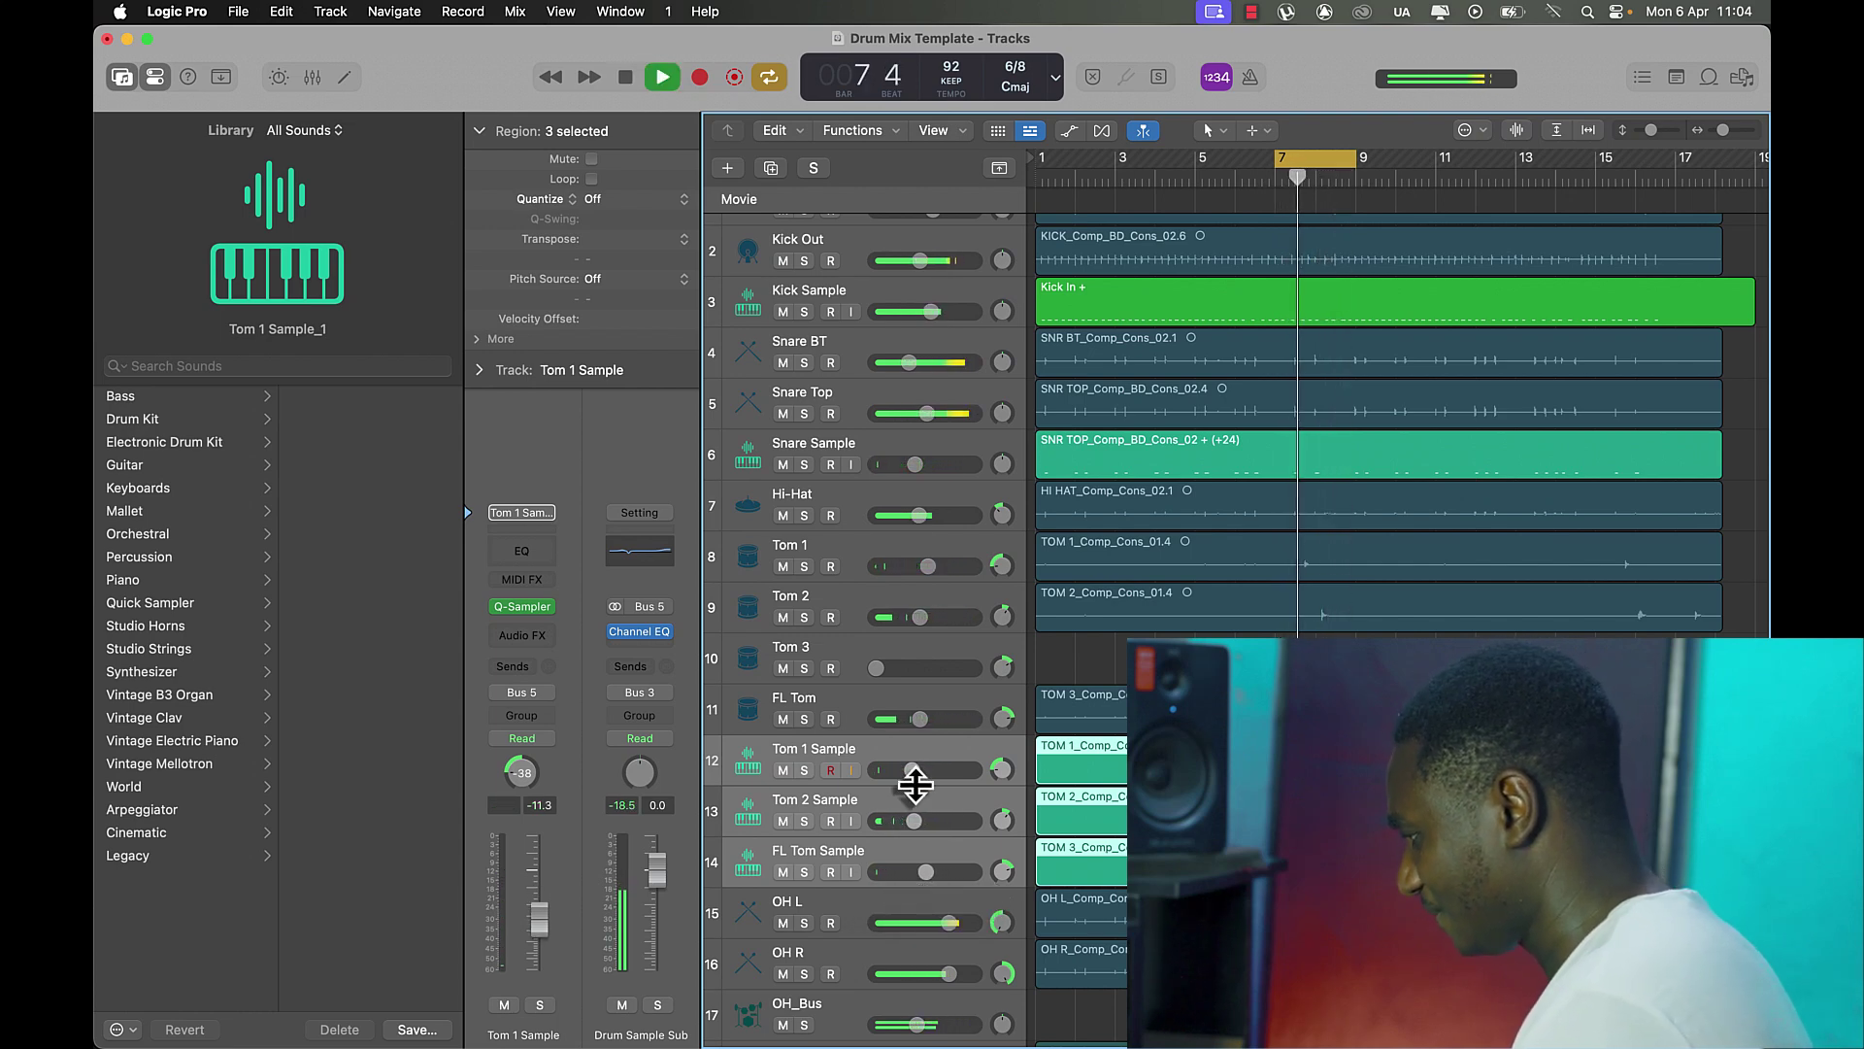